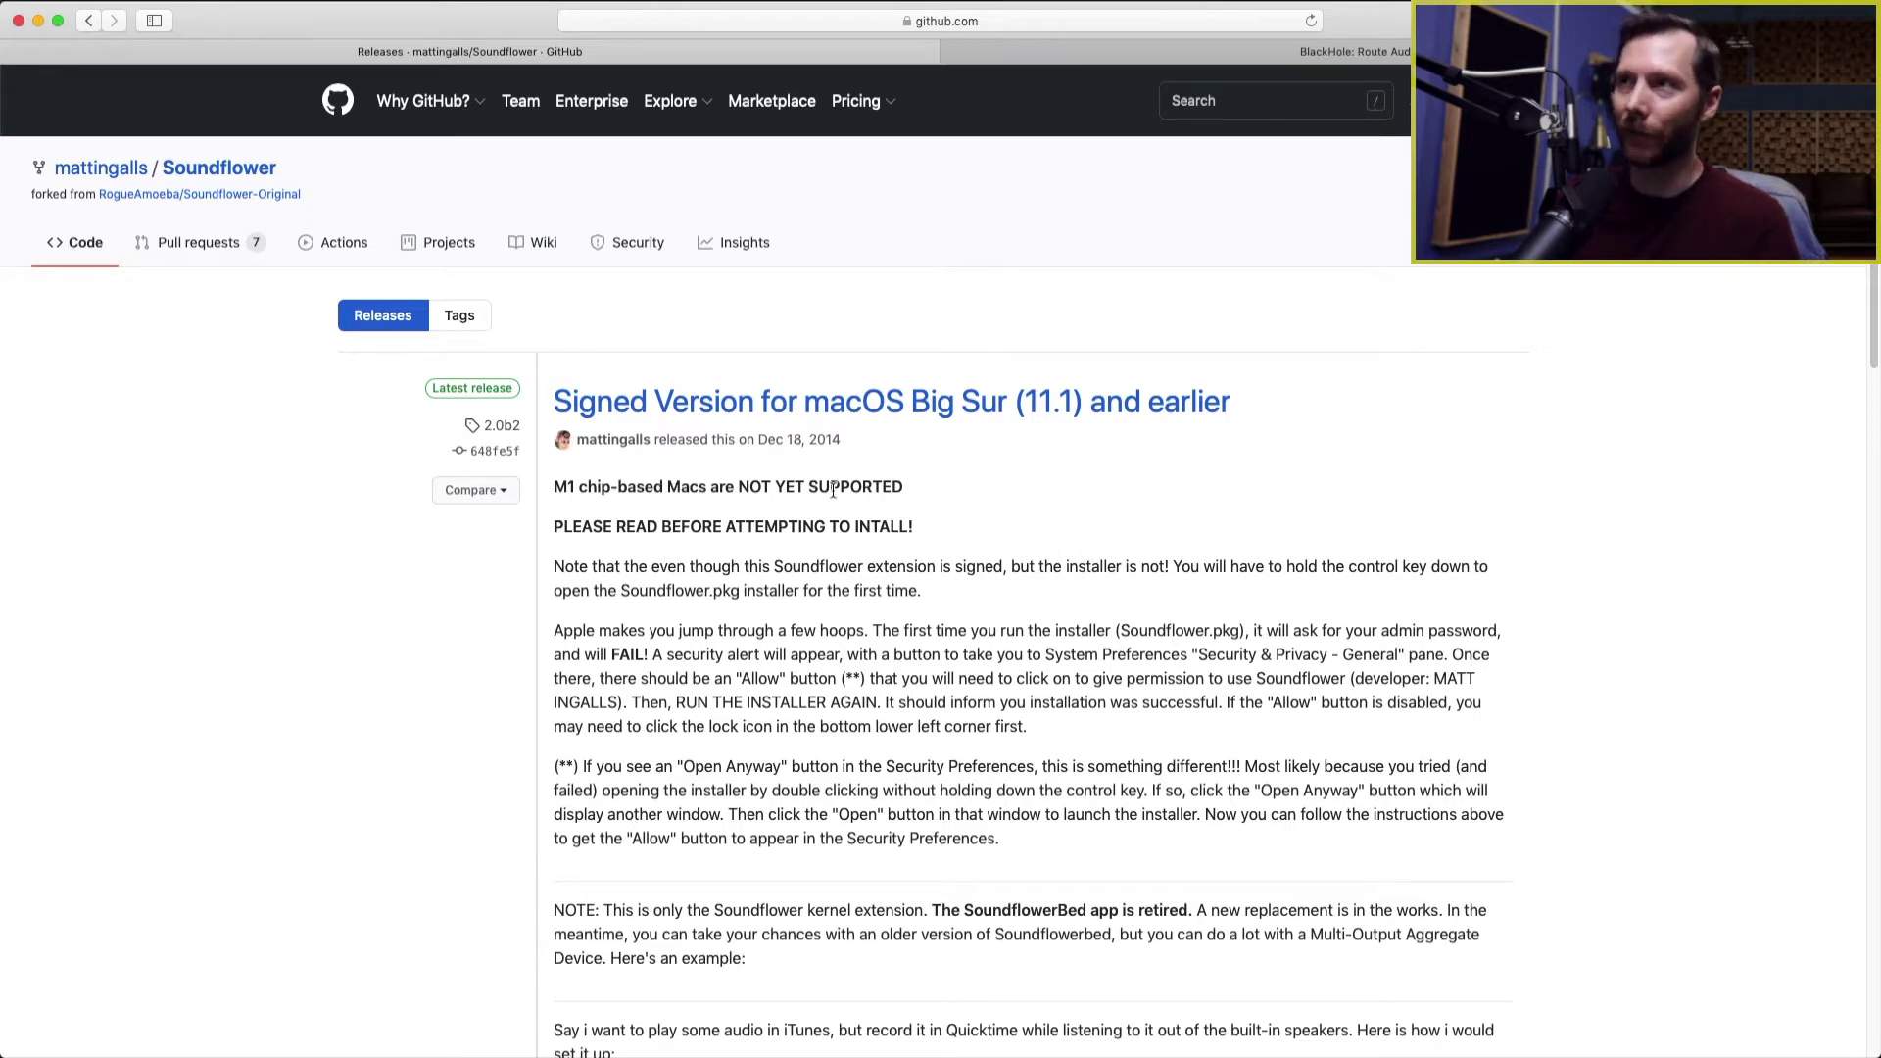
Switch Safari to the BlackHole download page on existential.audio
key("ctrl+Tab")
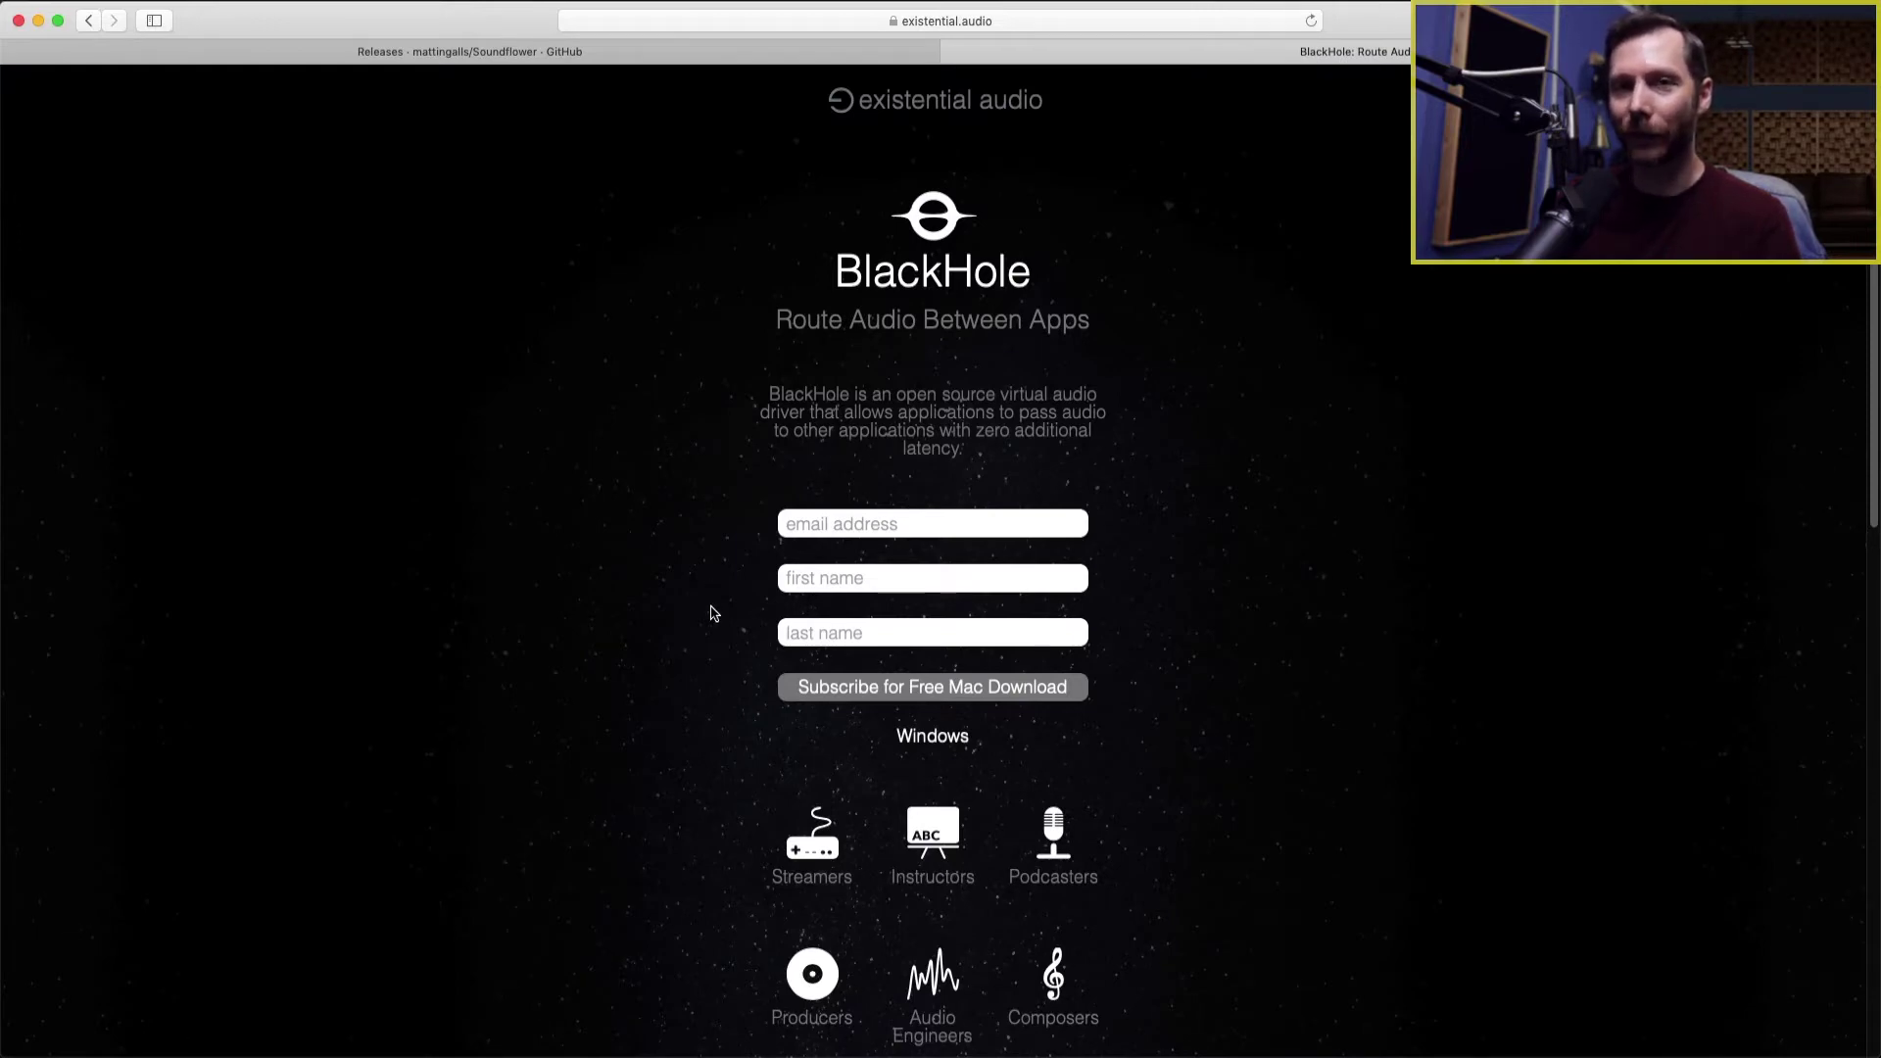
Download Soundflower-2.0b2.dmg from GitHub, try opening Soundflower.pkg, and dismiss the unidentified-developer warning
key("ctrl+shift+Tab")
scroll(651, 602, "down", 10)
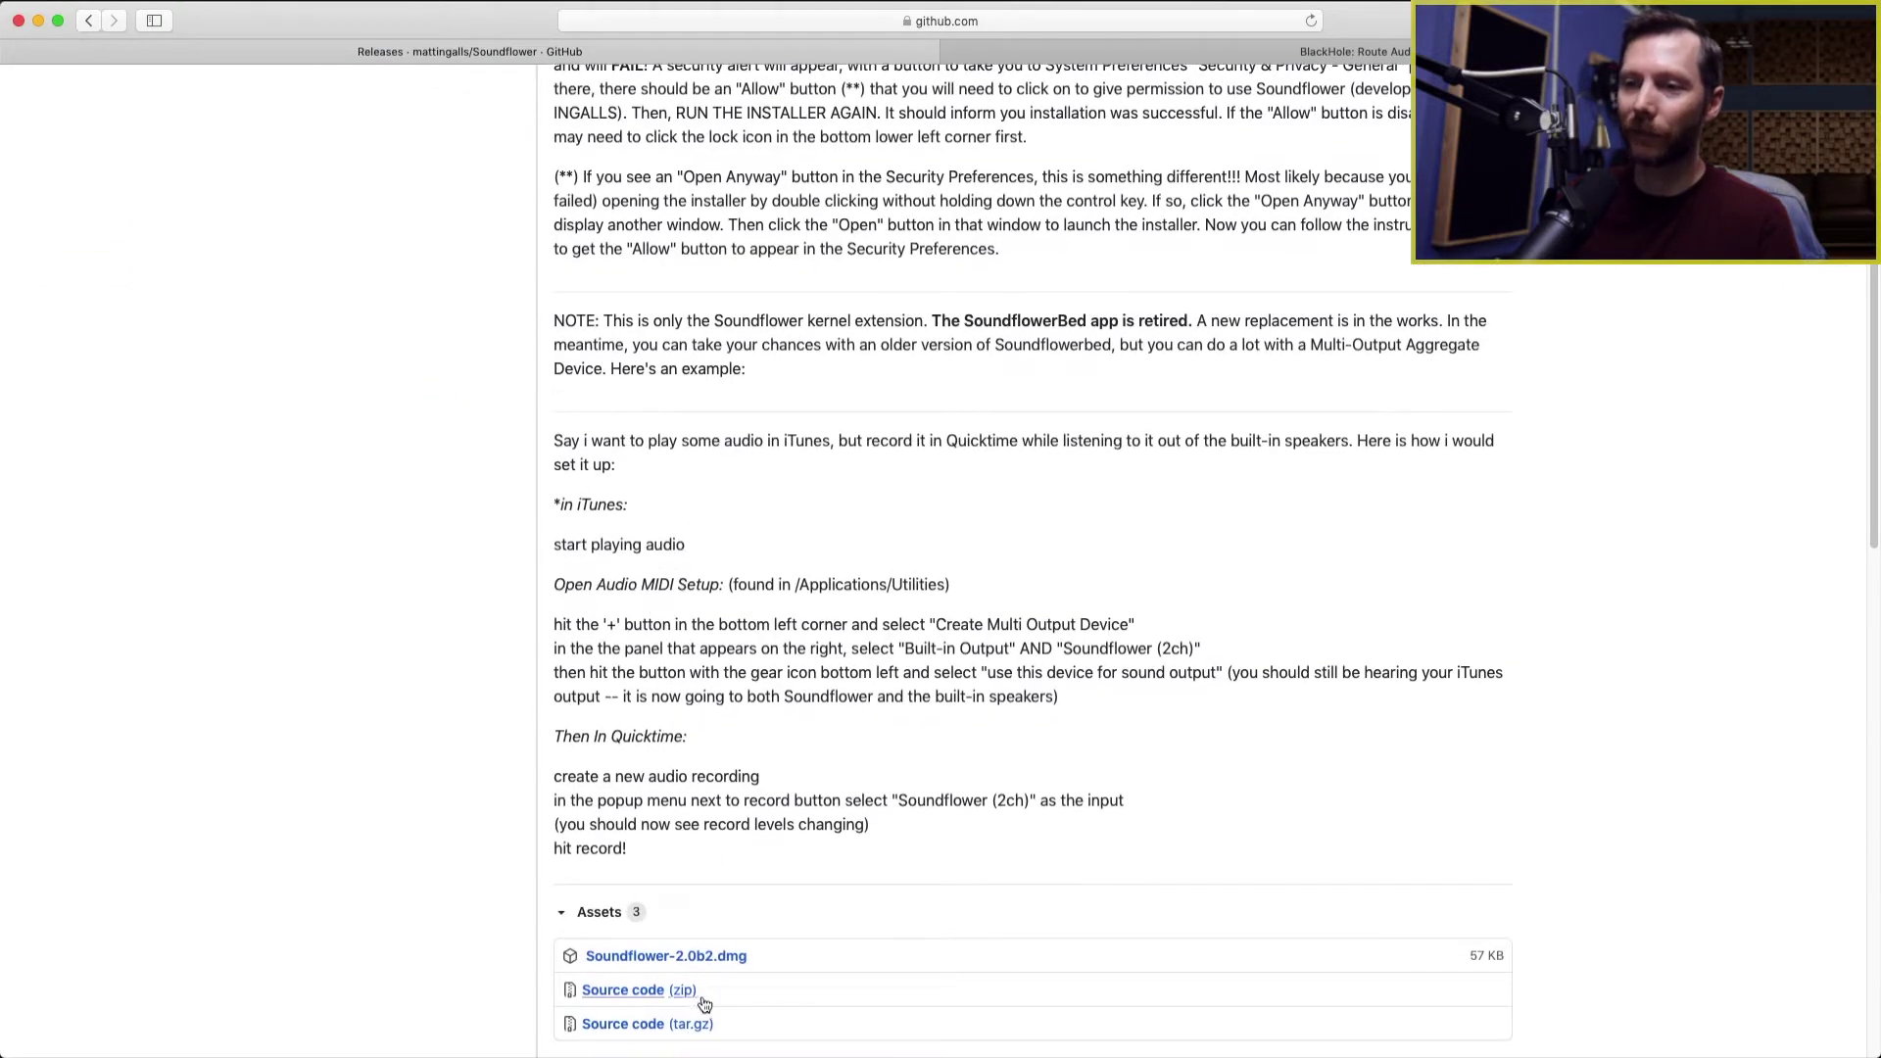
left_click(703, 962)
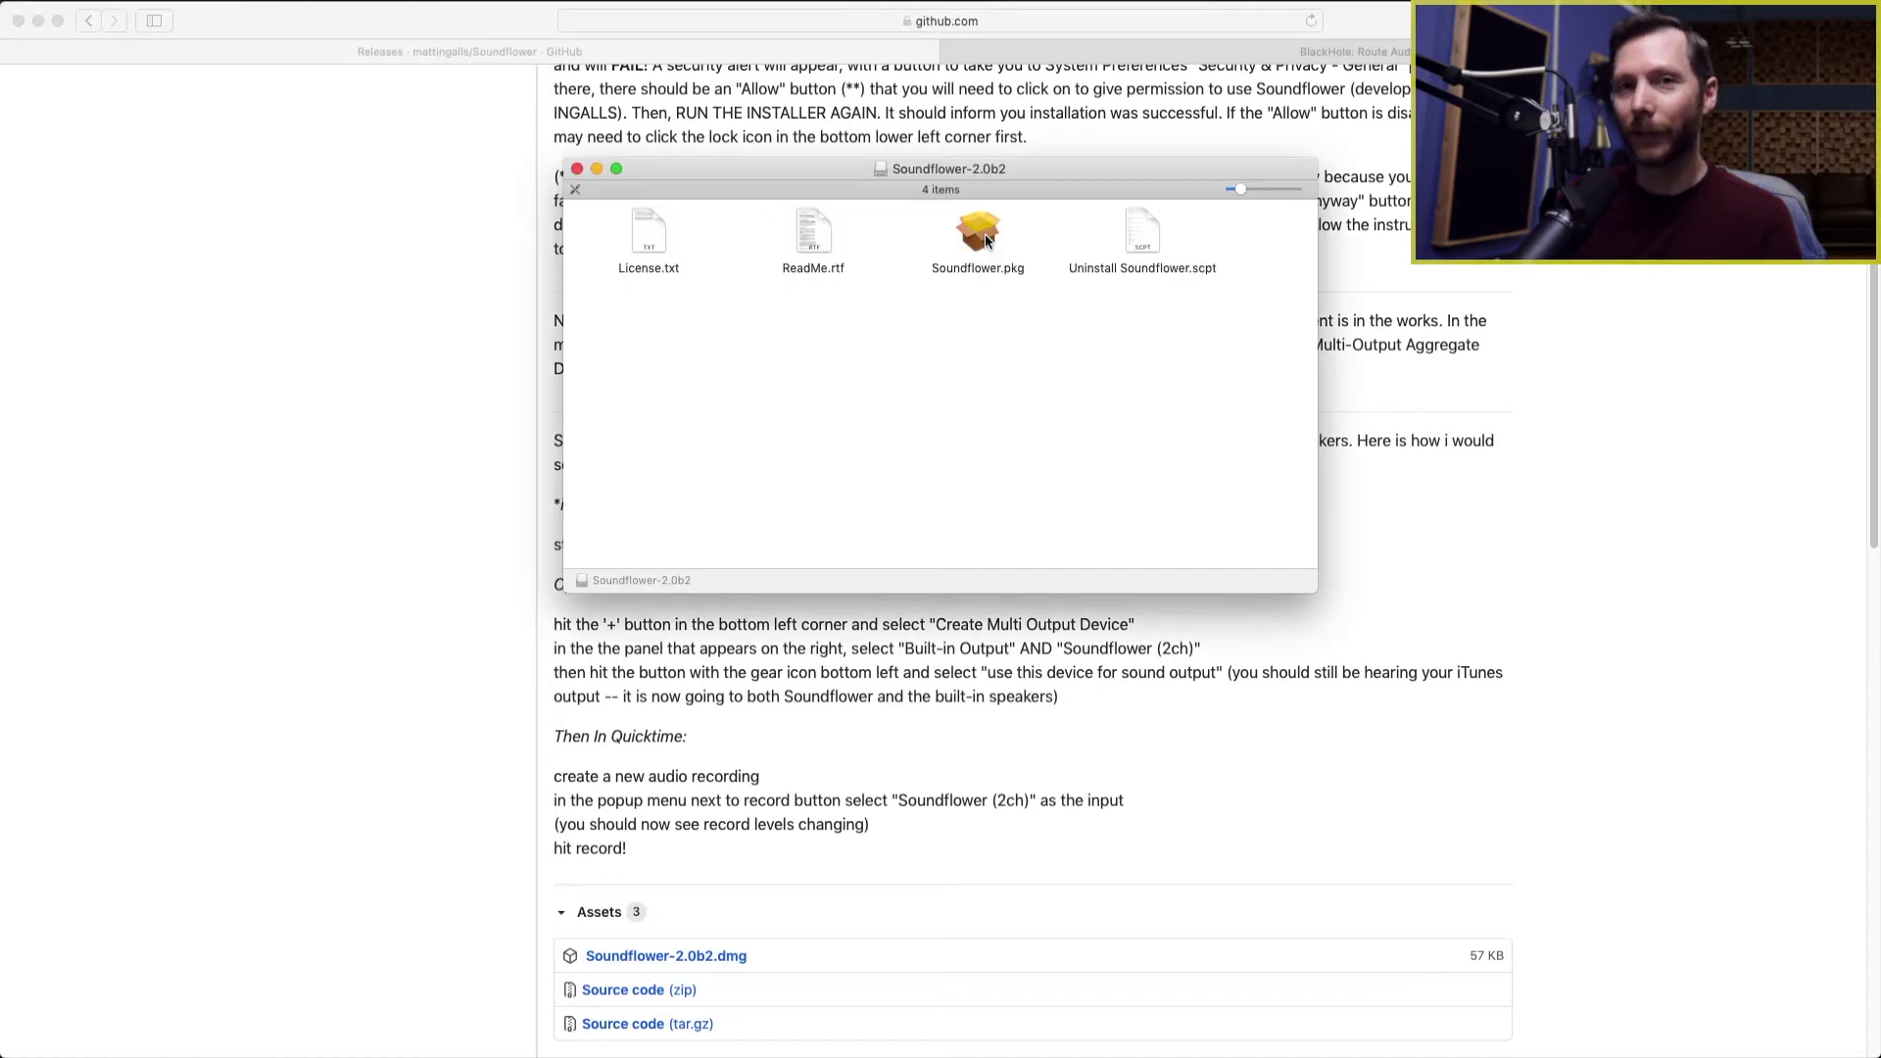
double_click(986, 235)
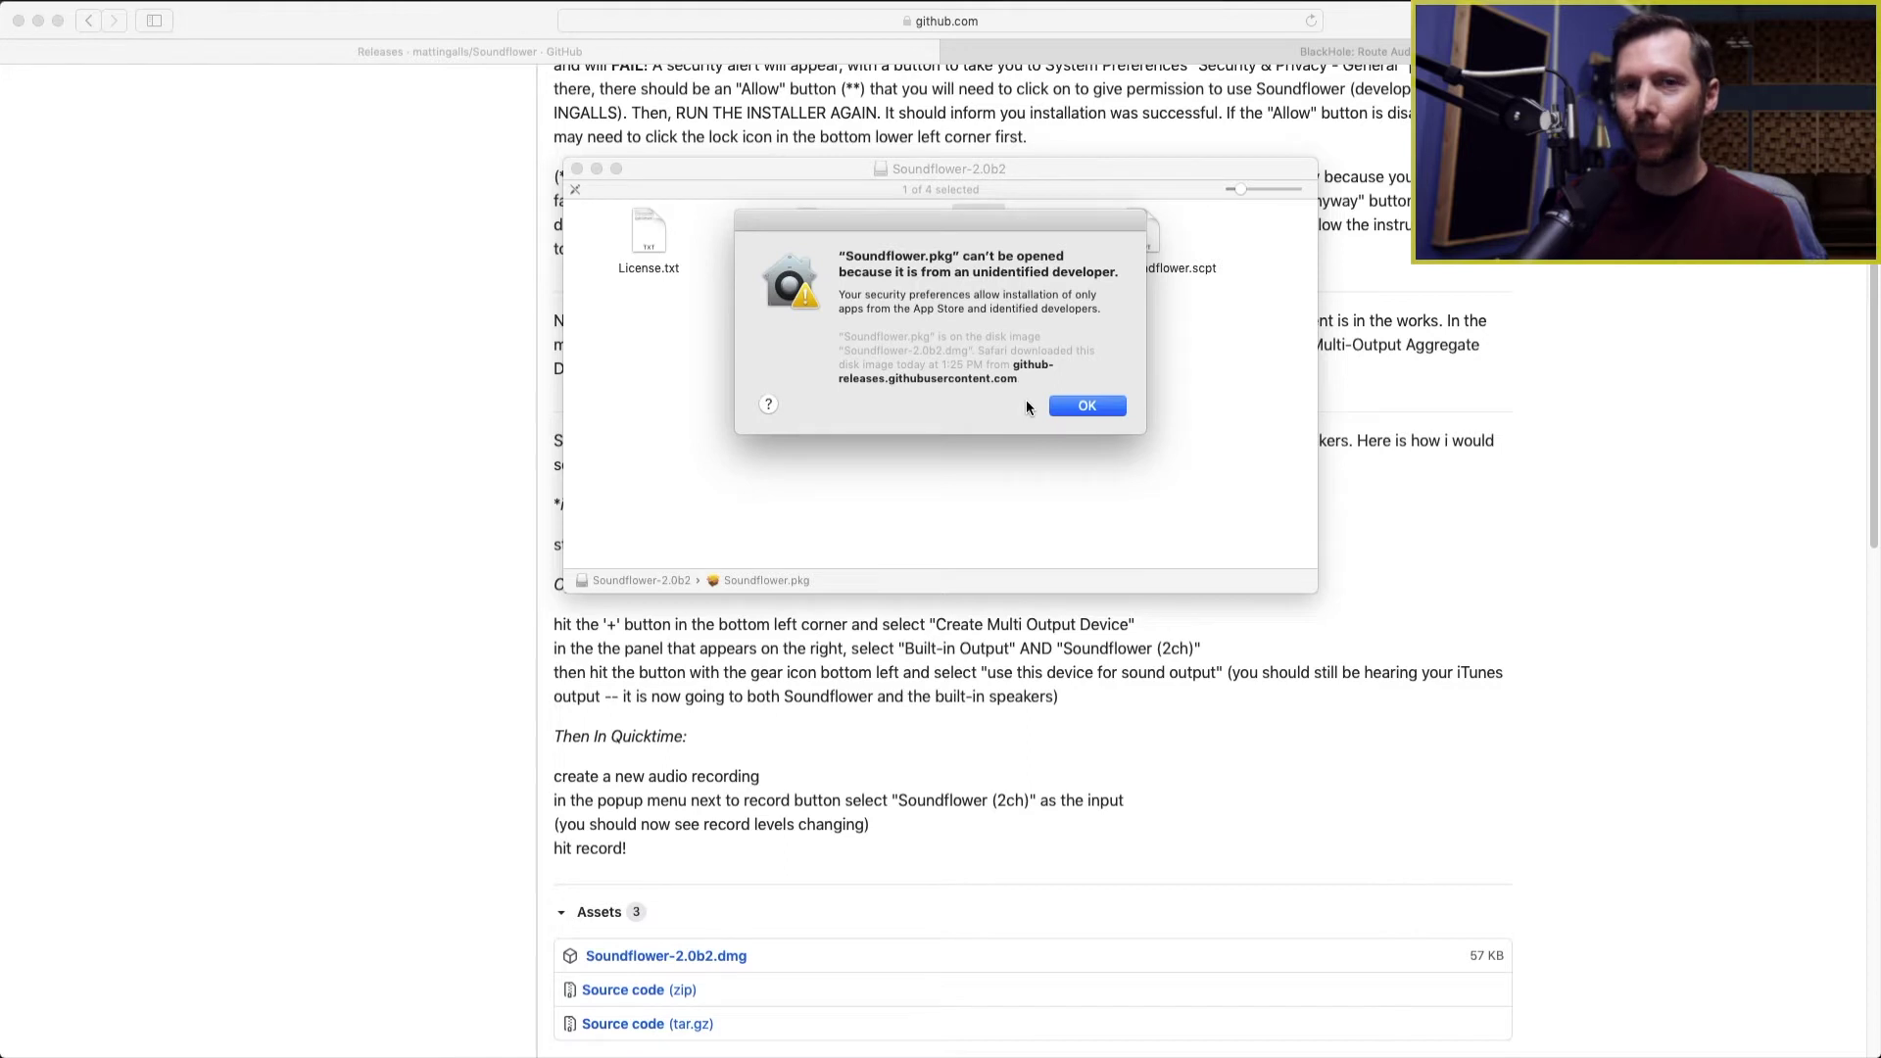
left_click(1090, 408)
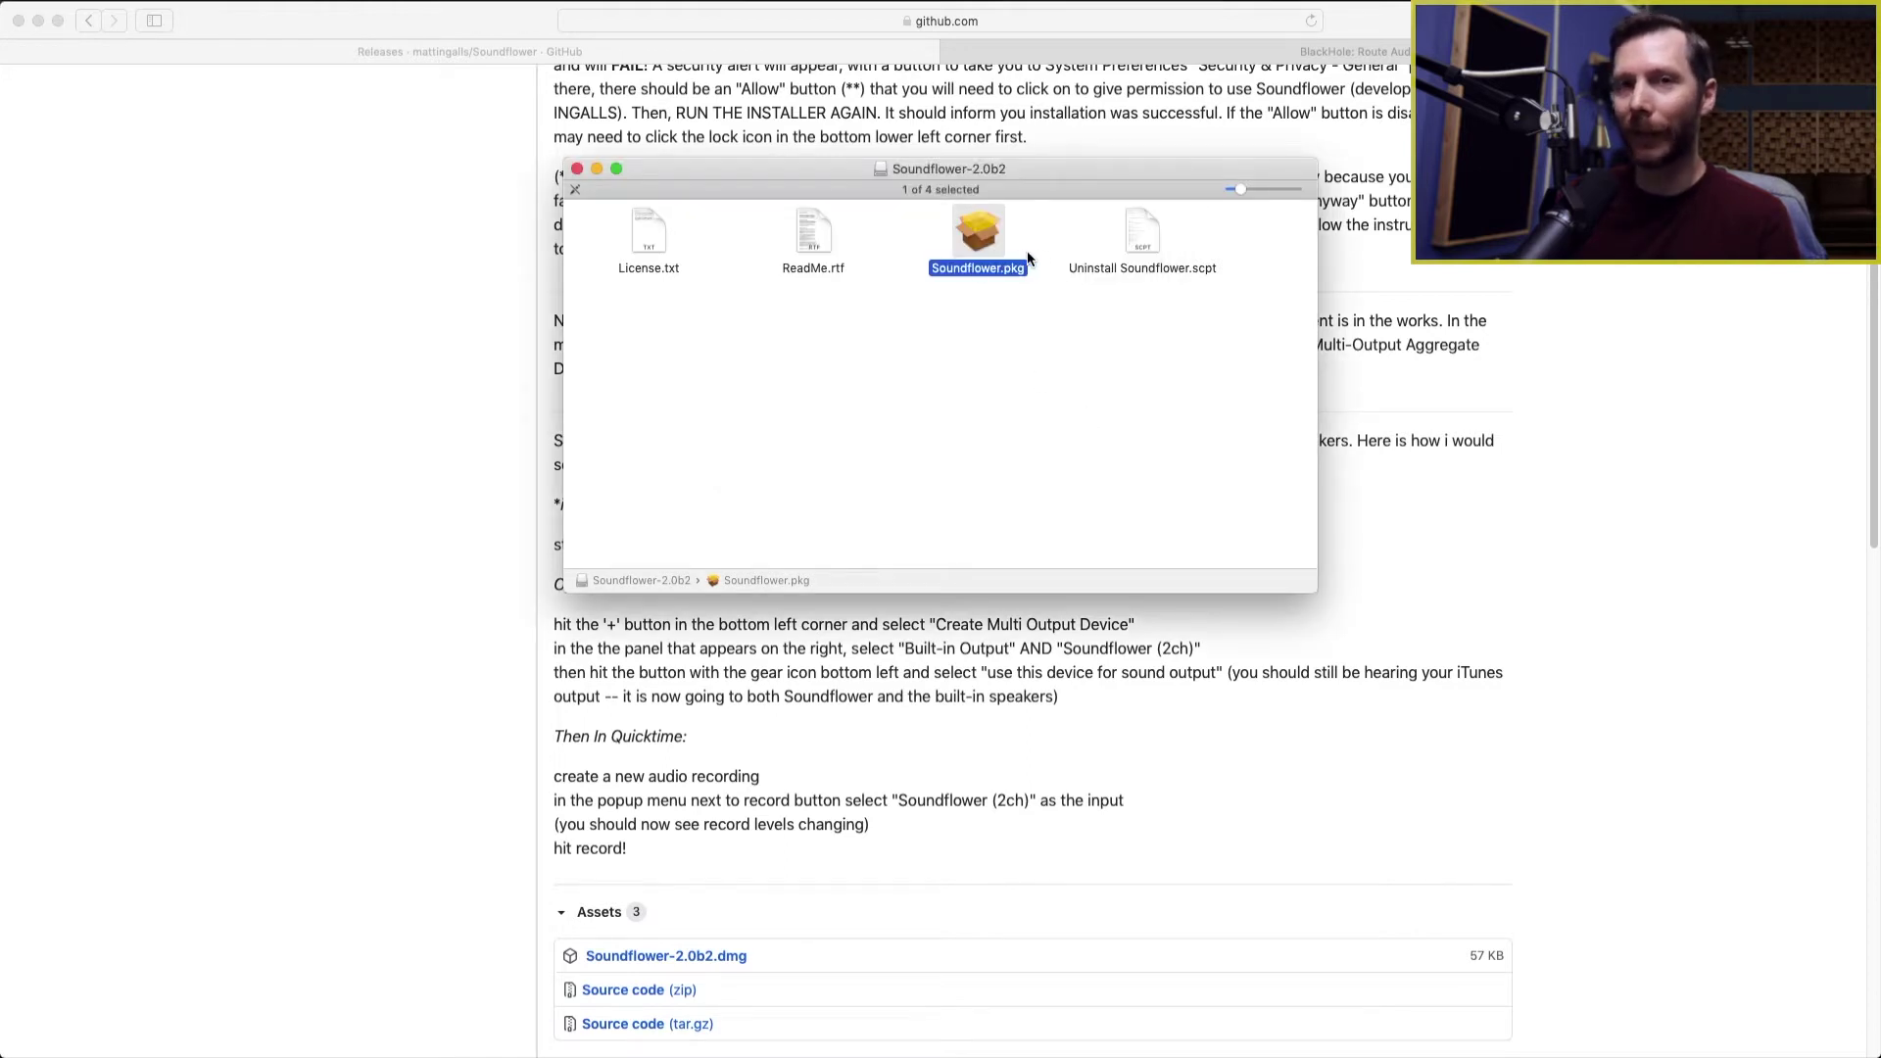
Open Soundflower.pkg despite the security block and run the Soundflower installer
right_click(987, 235)
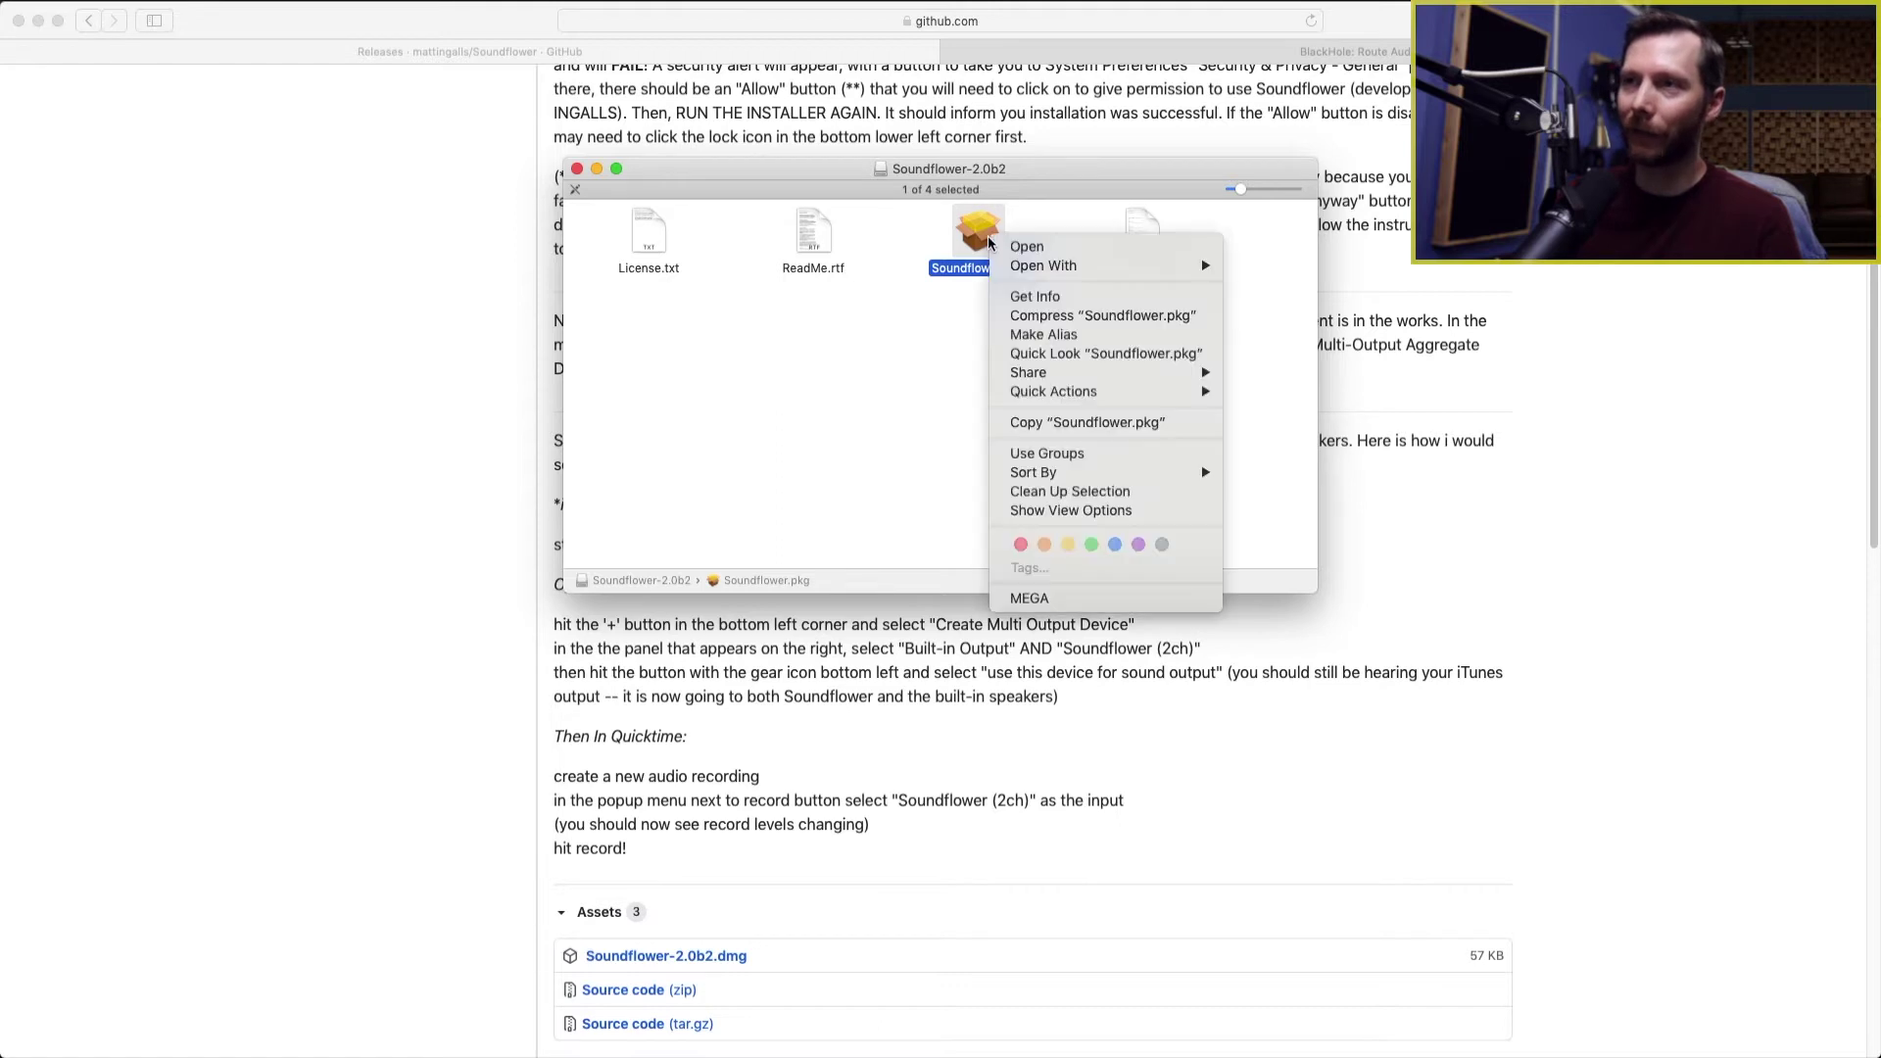
left_click(1075, 248)
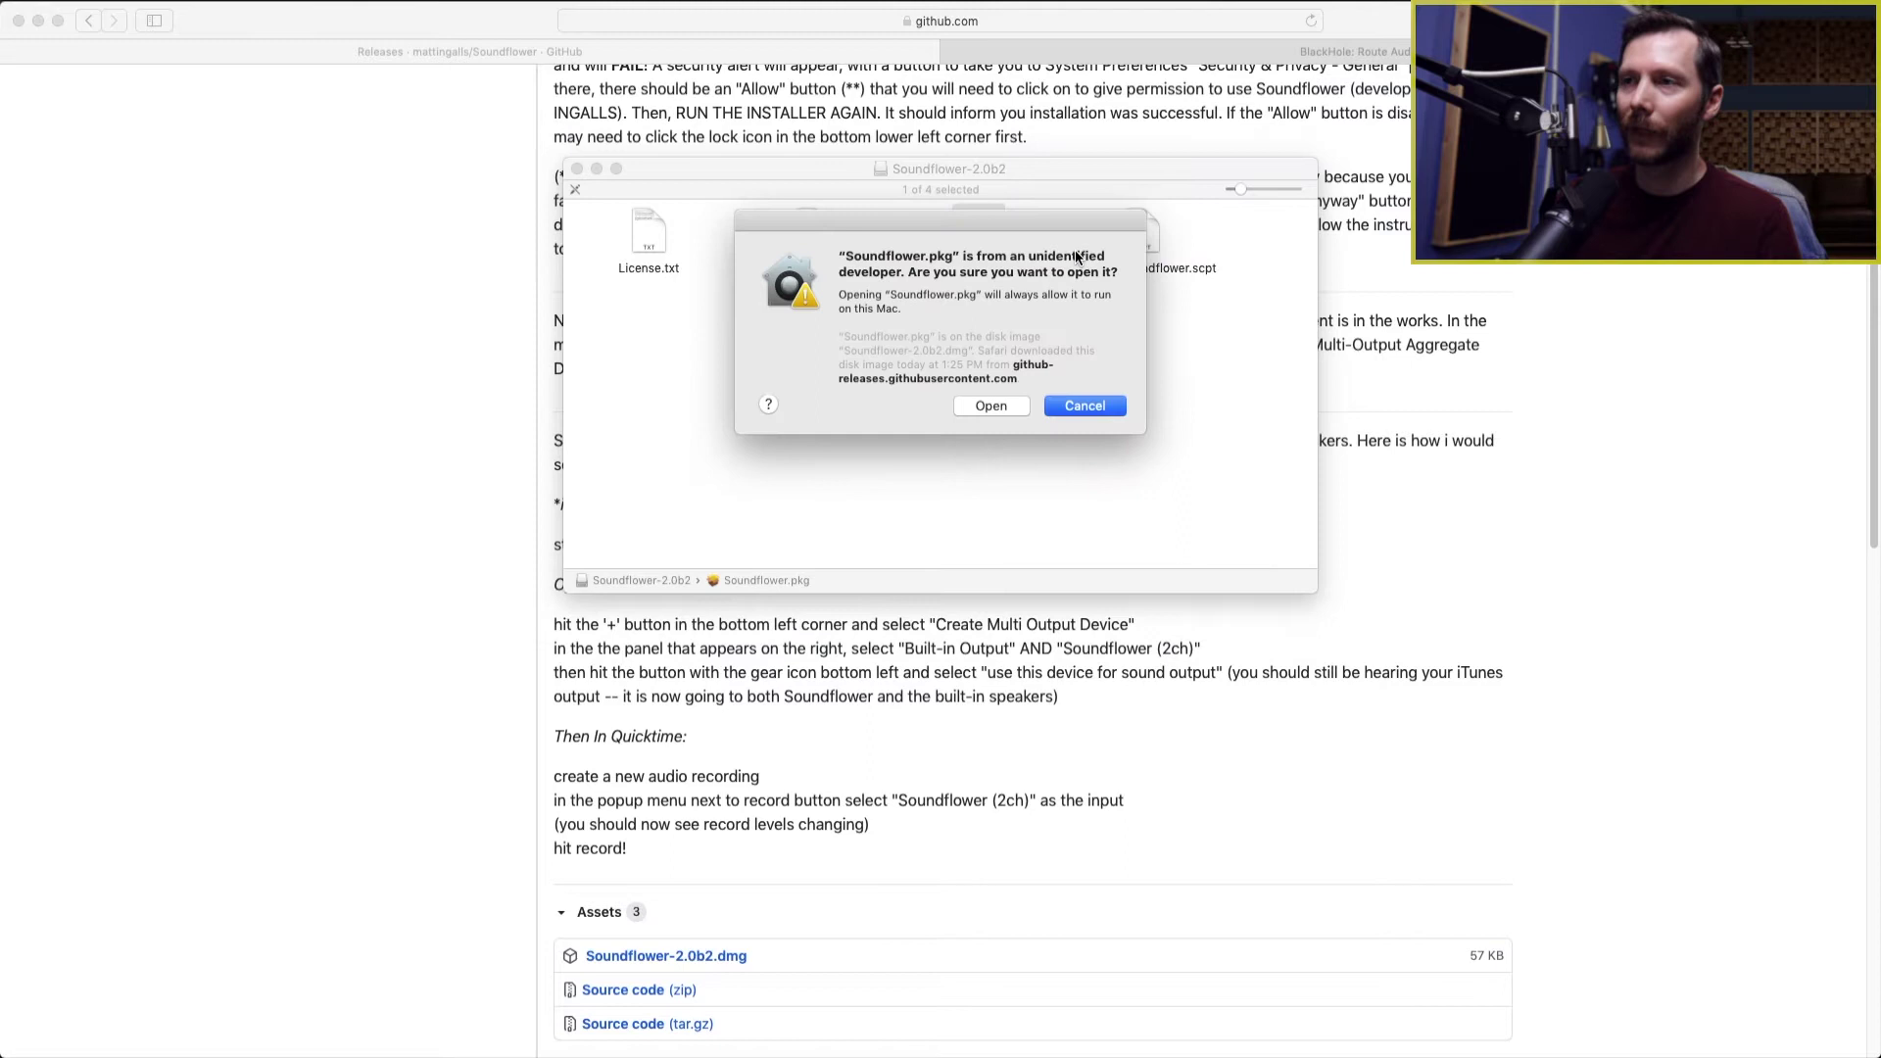
left_click(986, 412)
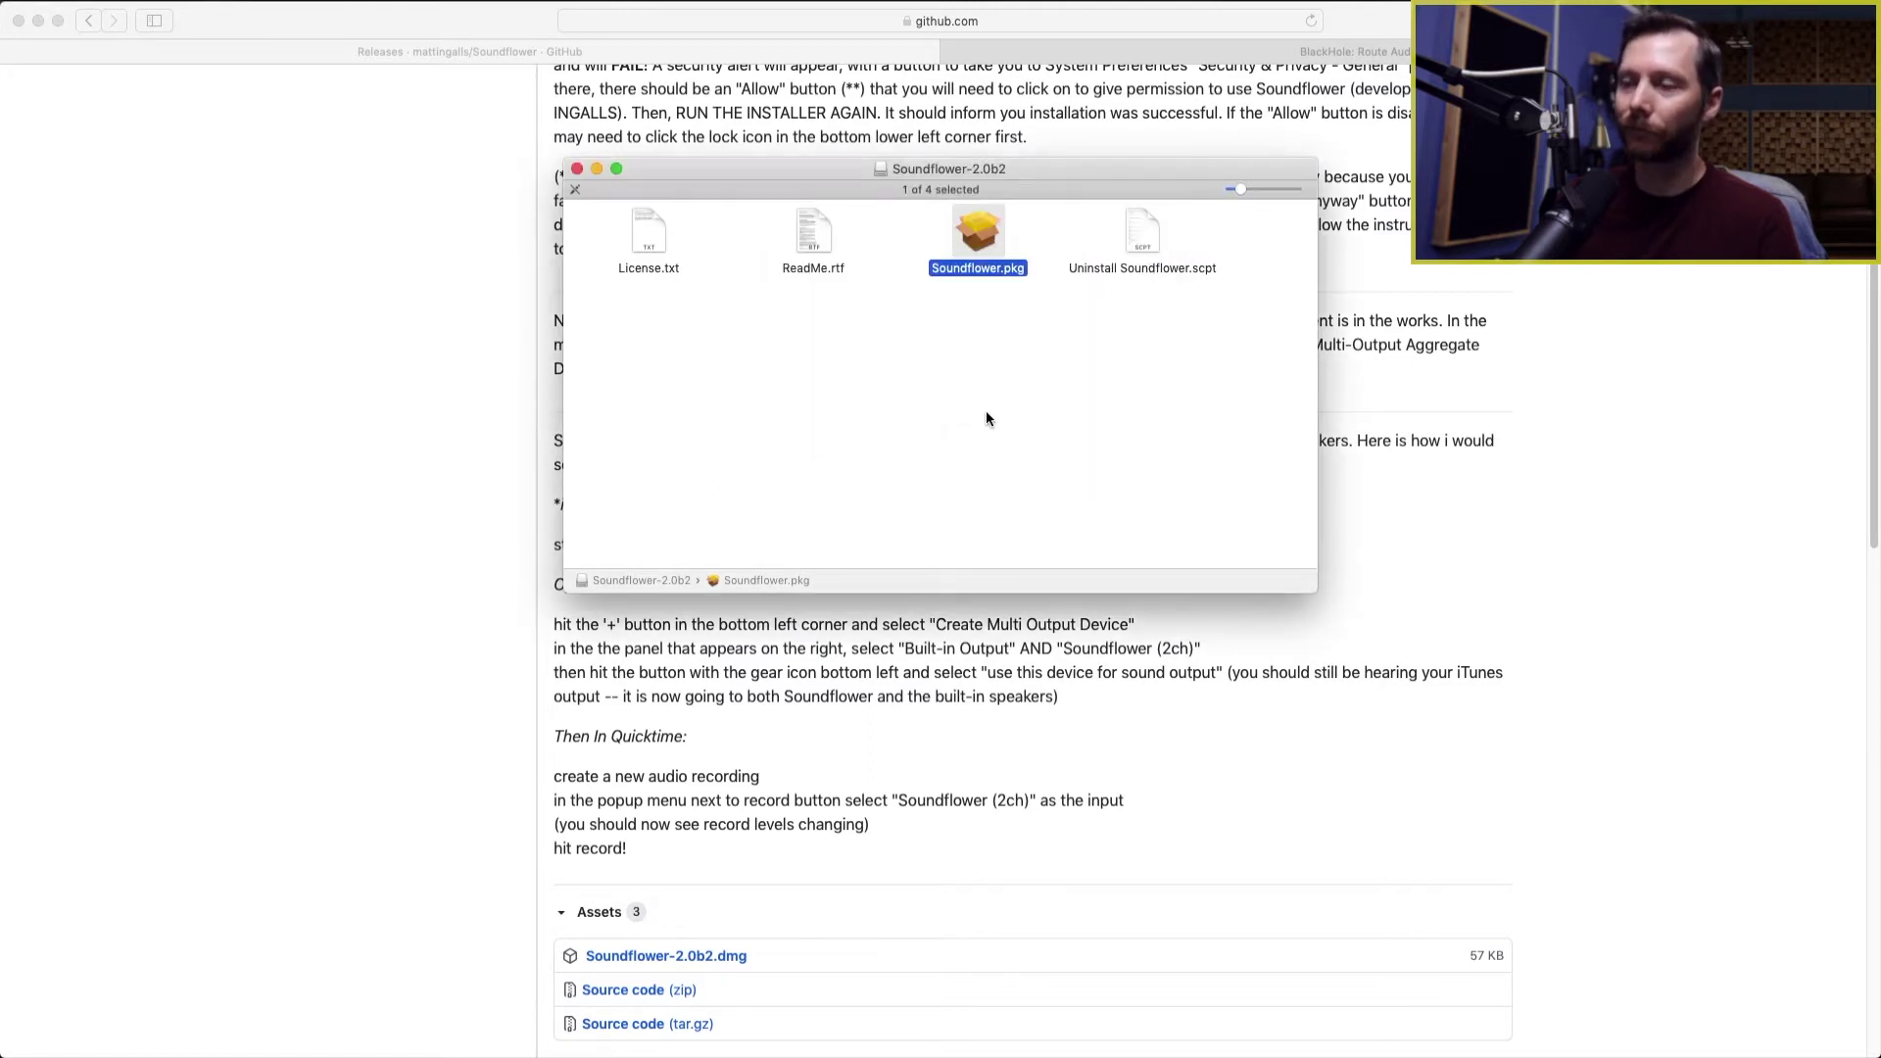
left_click(914, 649)
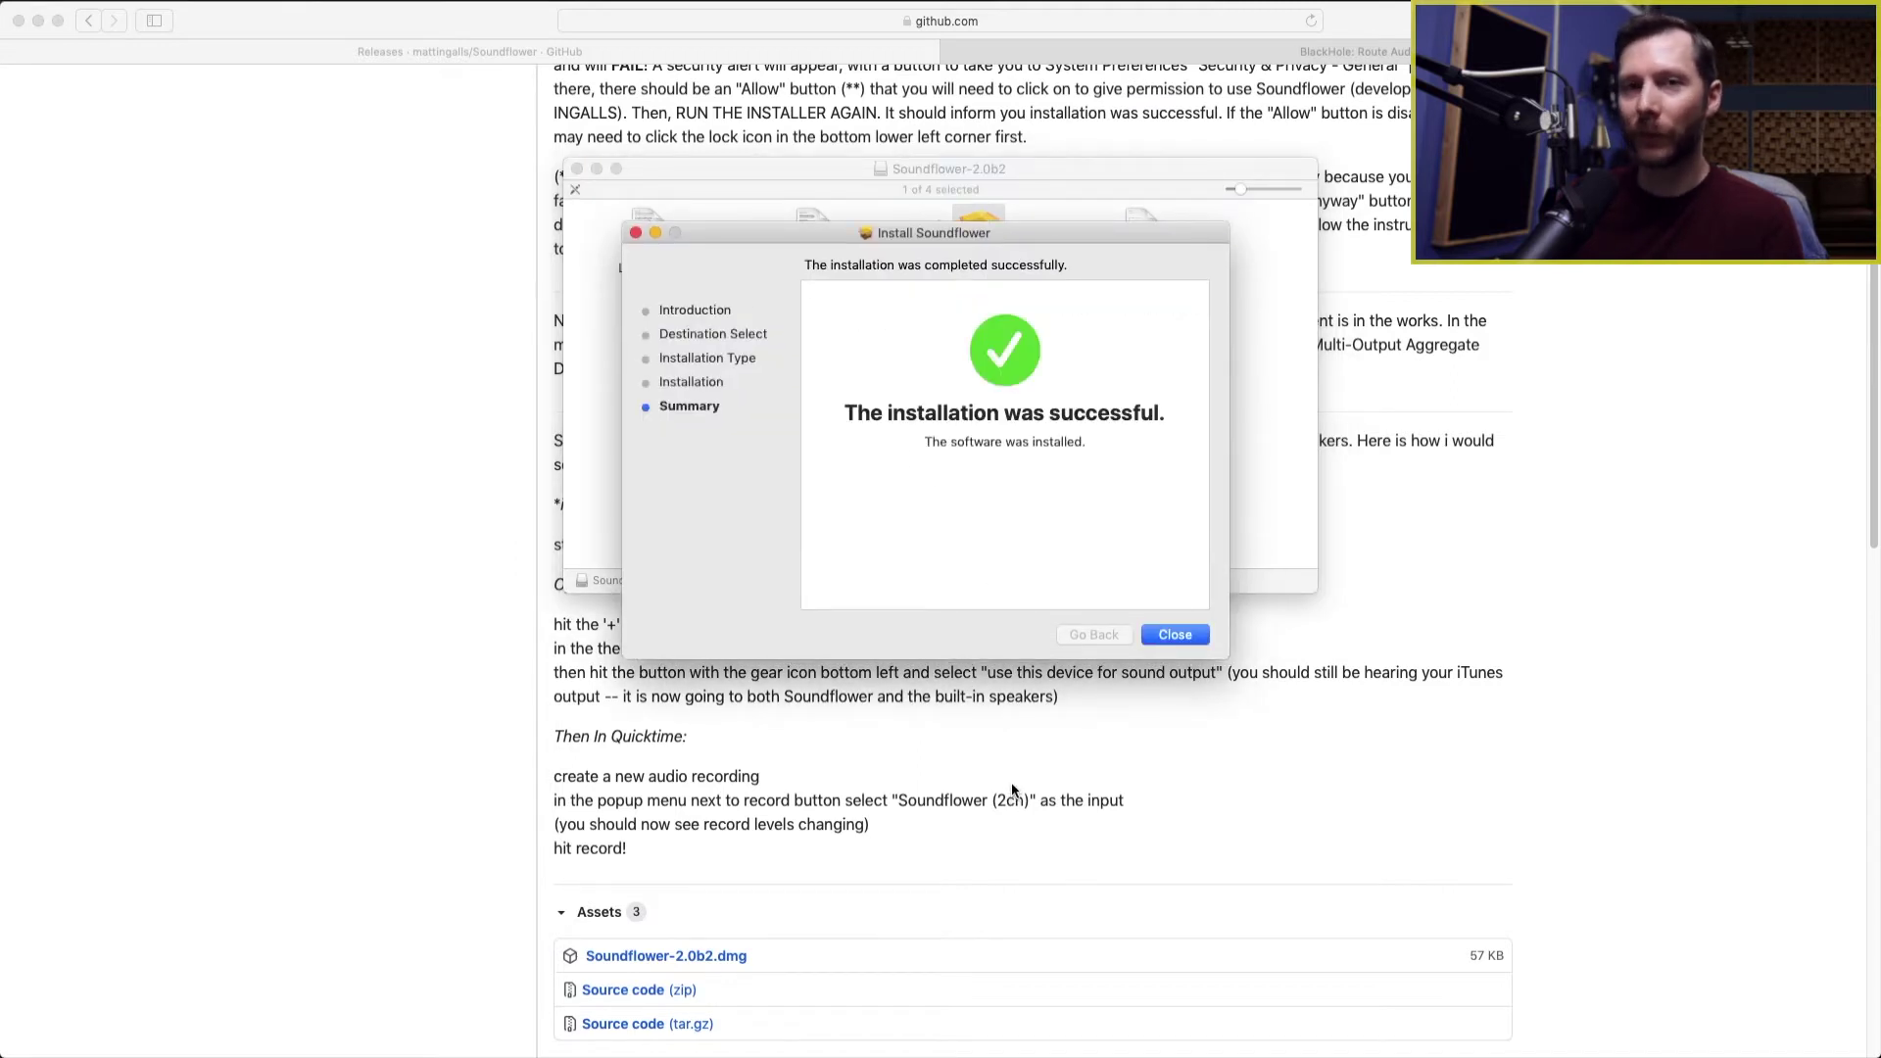
Close the finished Soundflower installer and move it to the Trash
left_click(1175, 635)
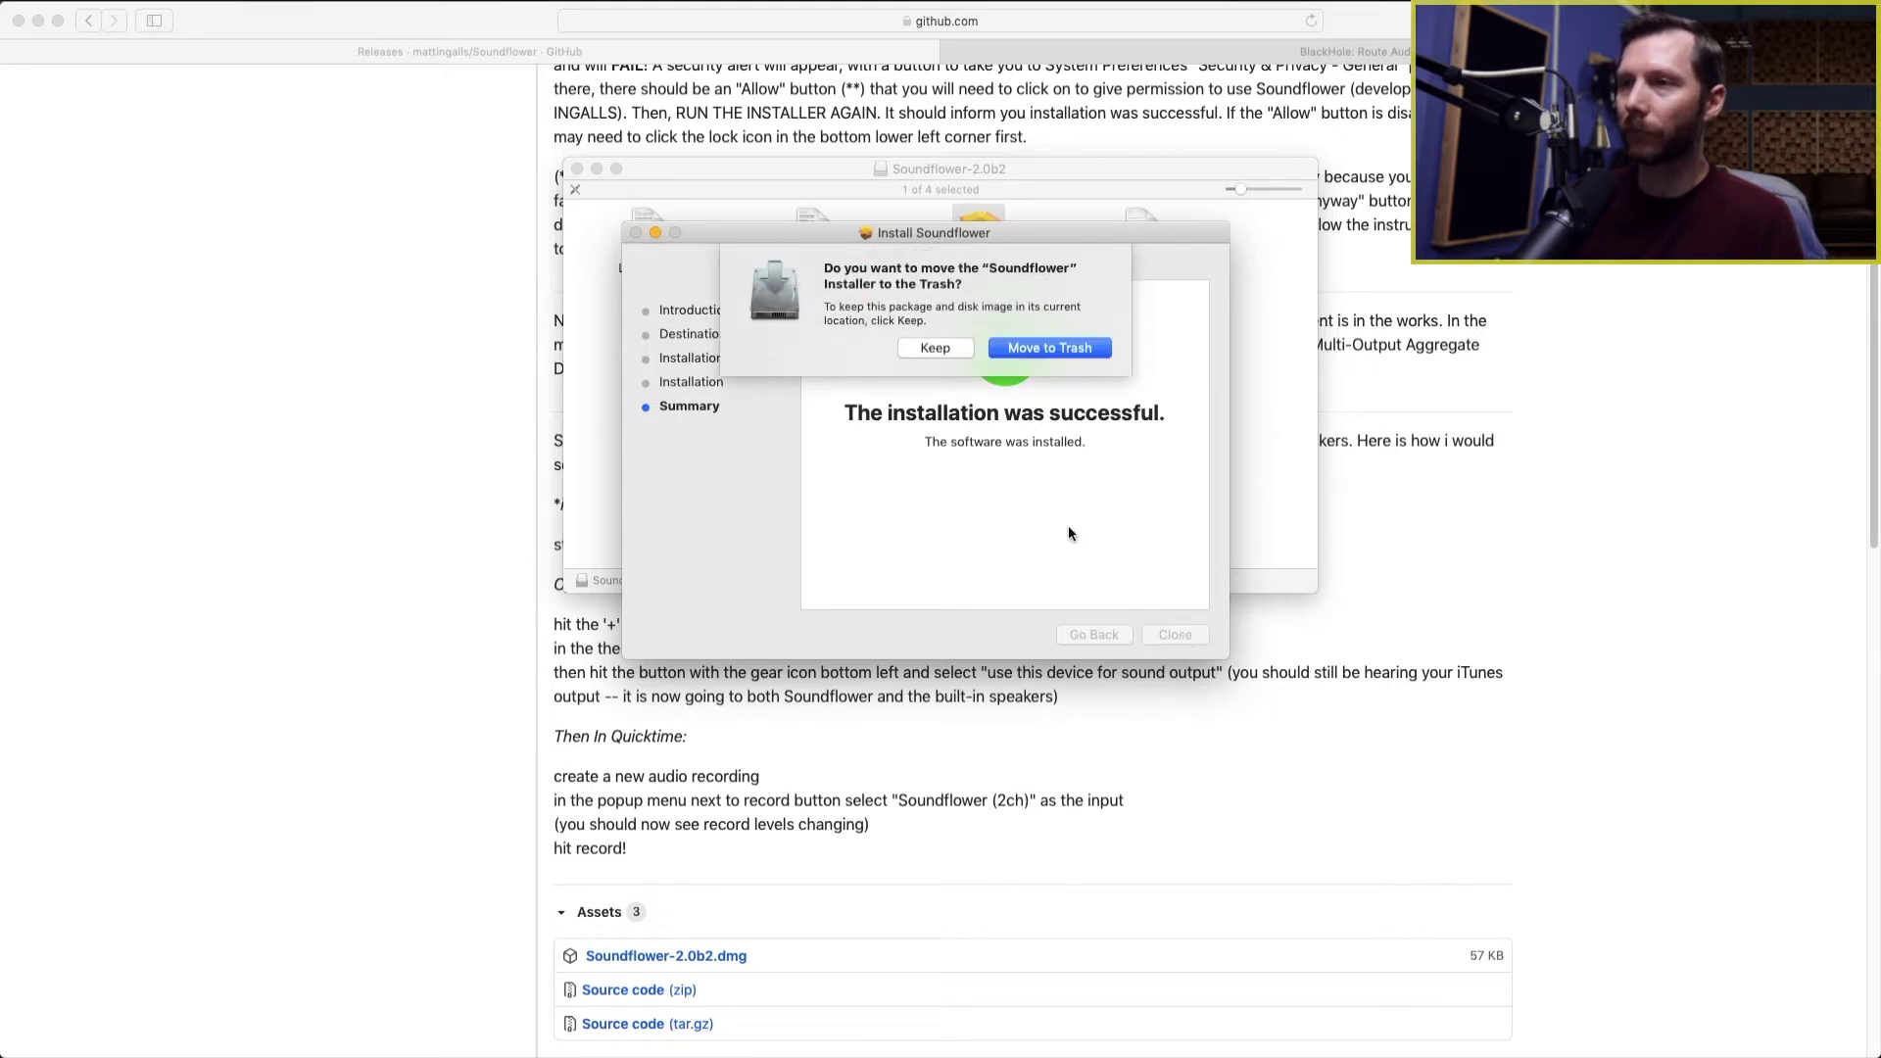
left_click(1042, 350)
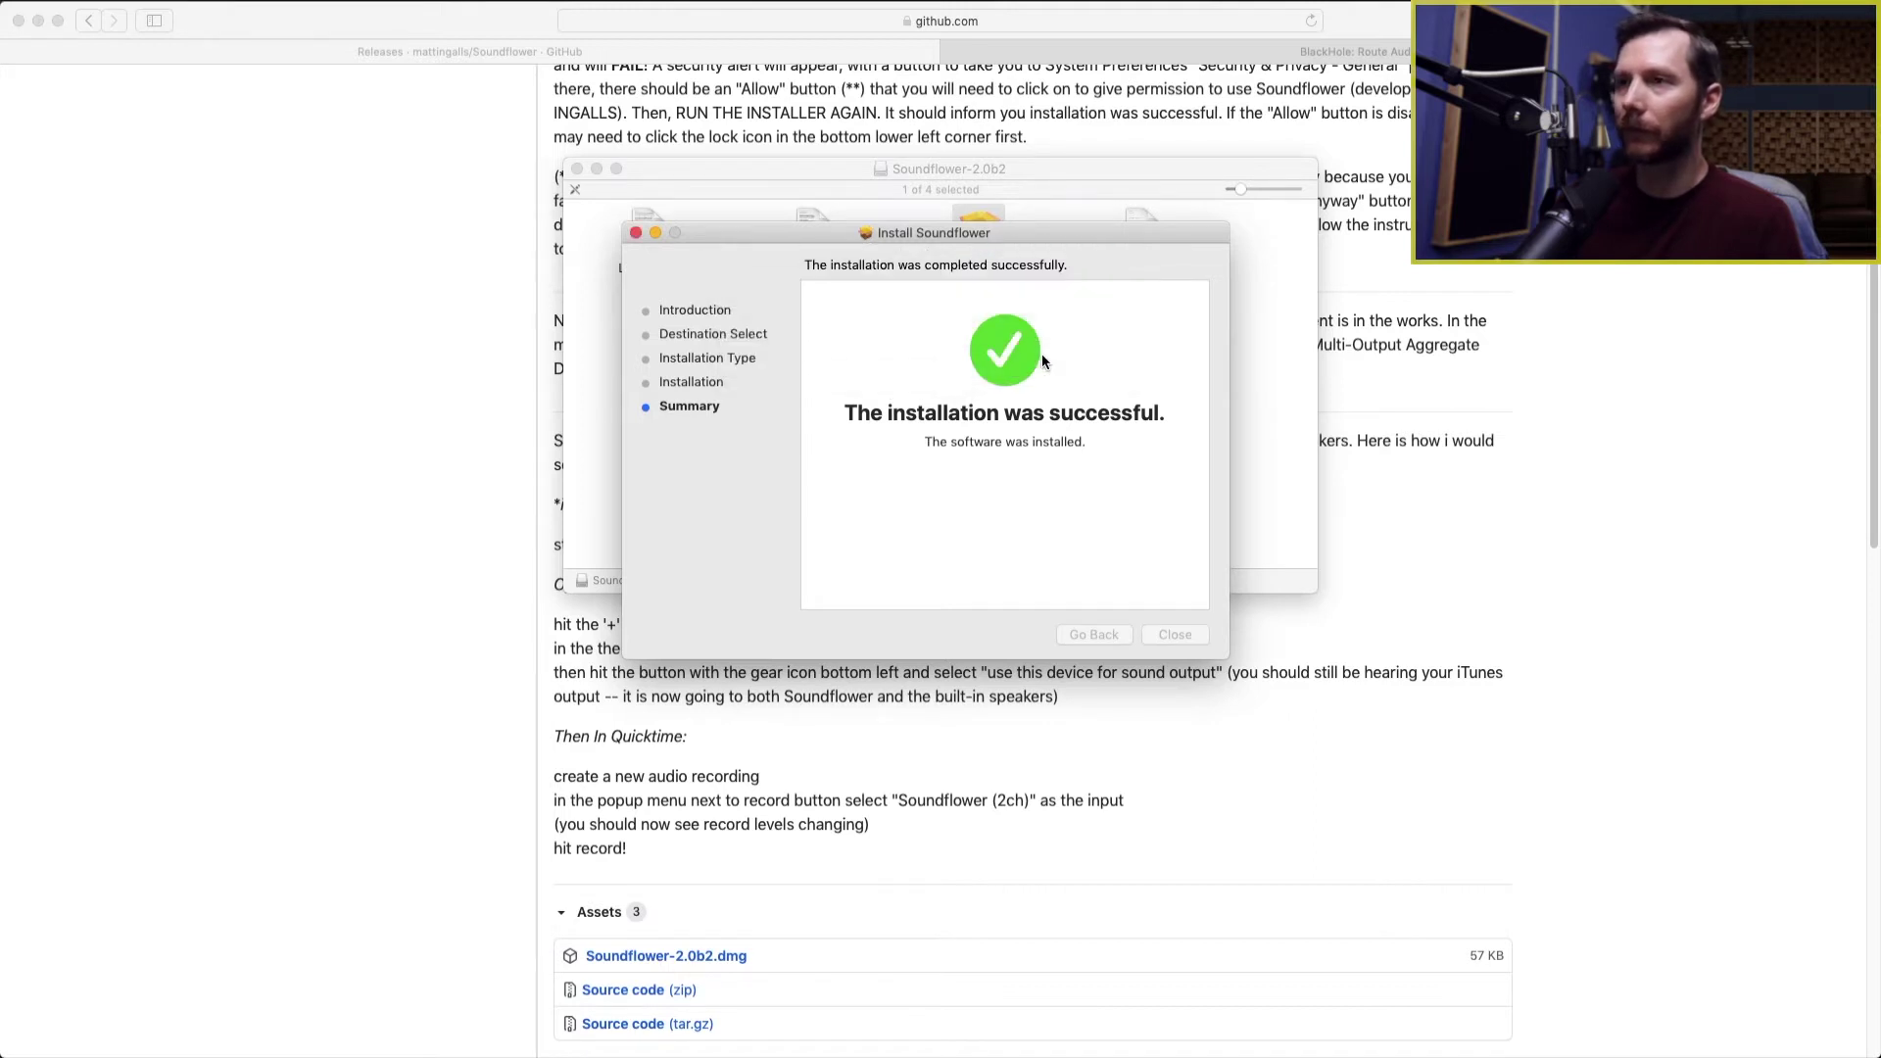
mouse_move(1009, 1053)
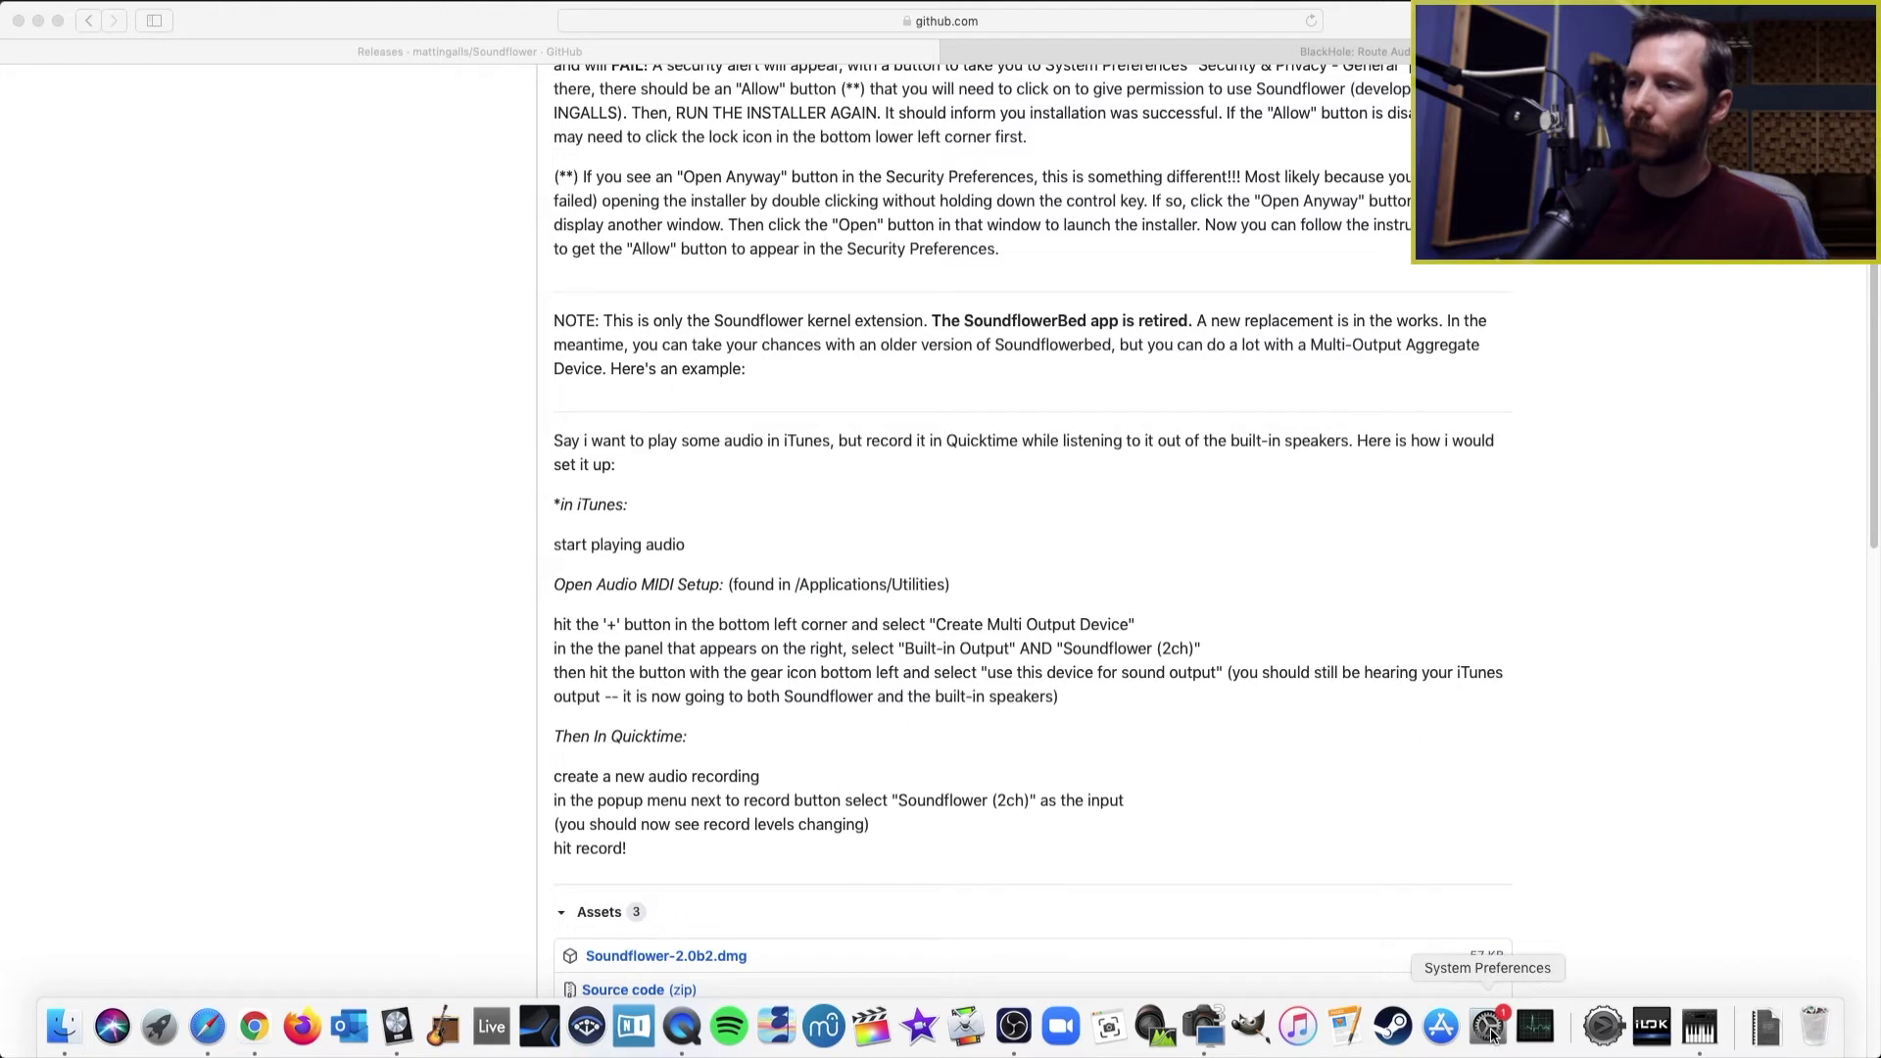
left_click(1489, 1029)
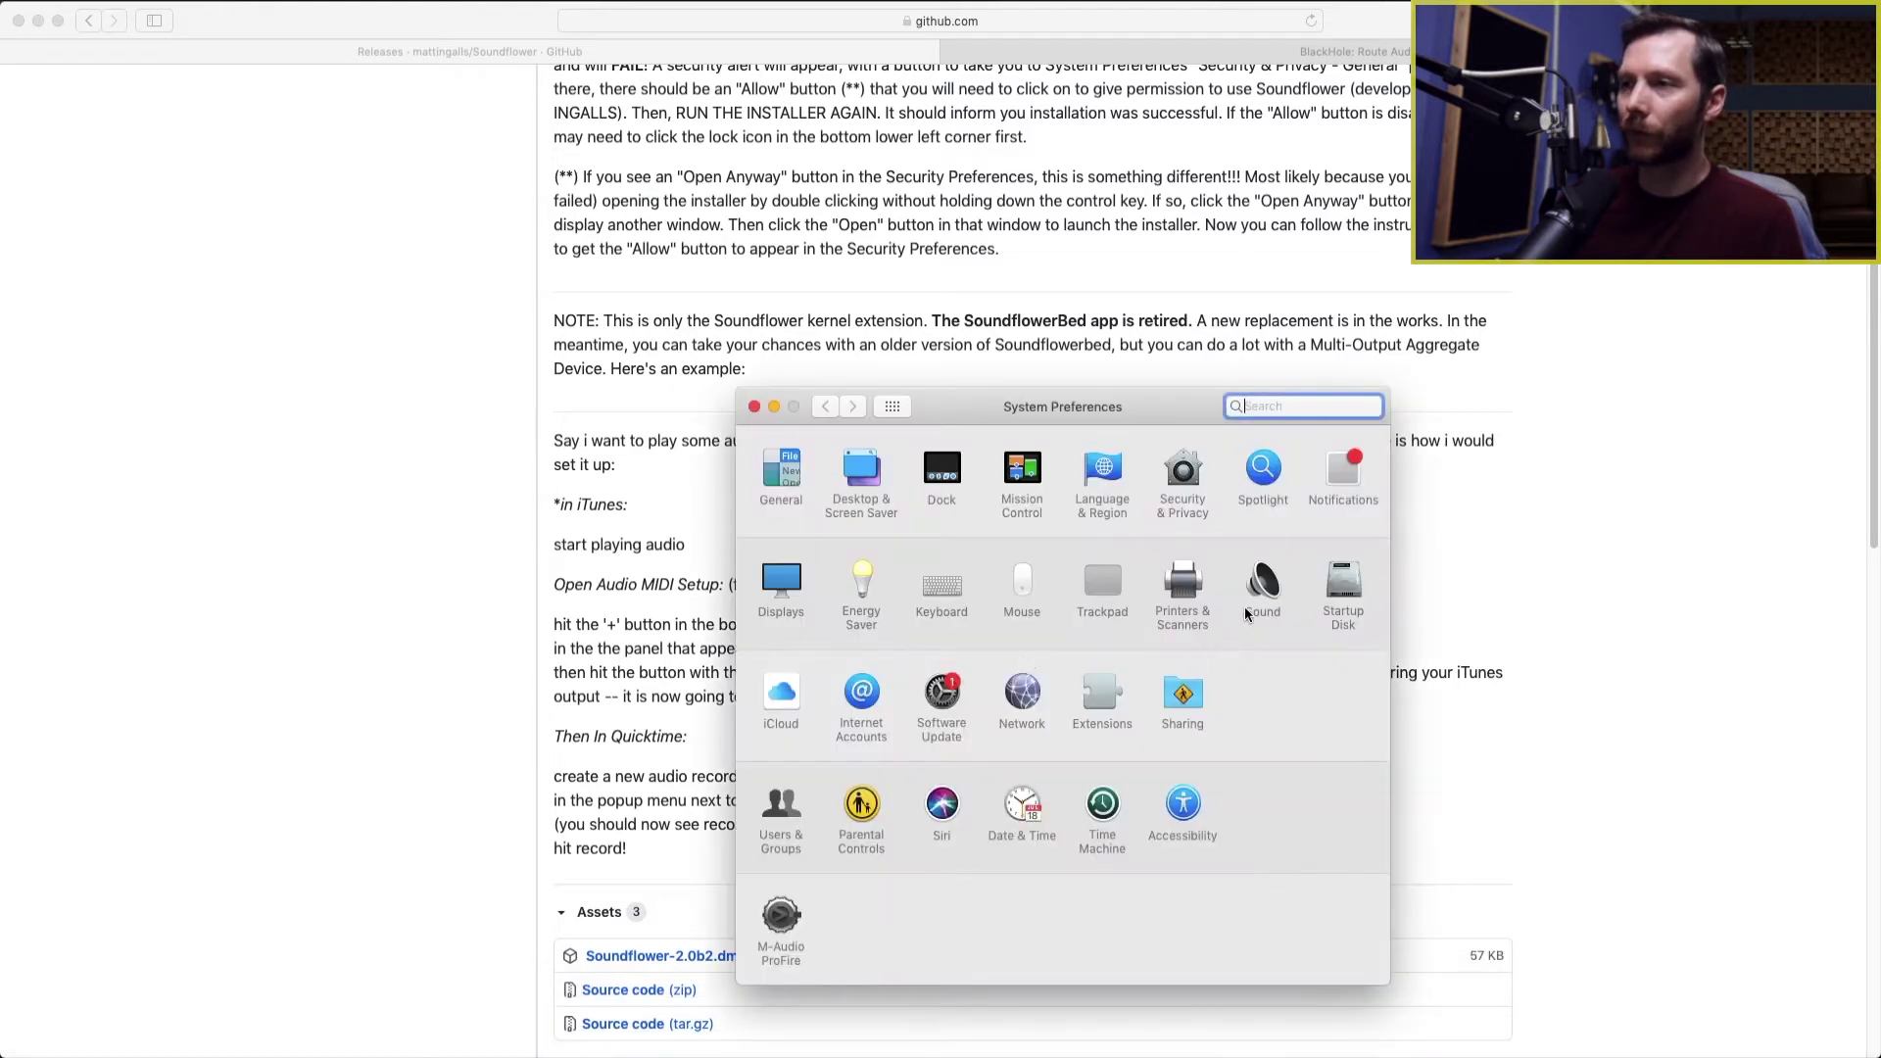
left_click(1265, 585)
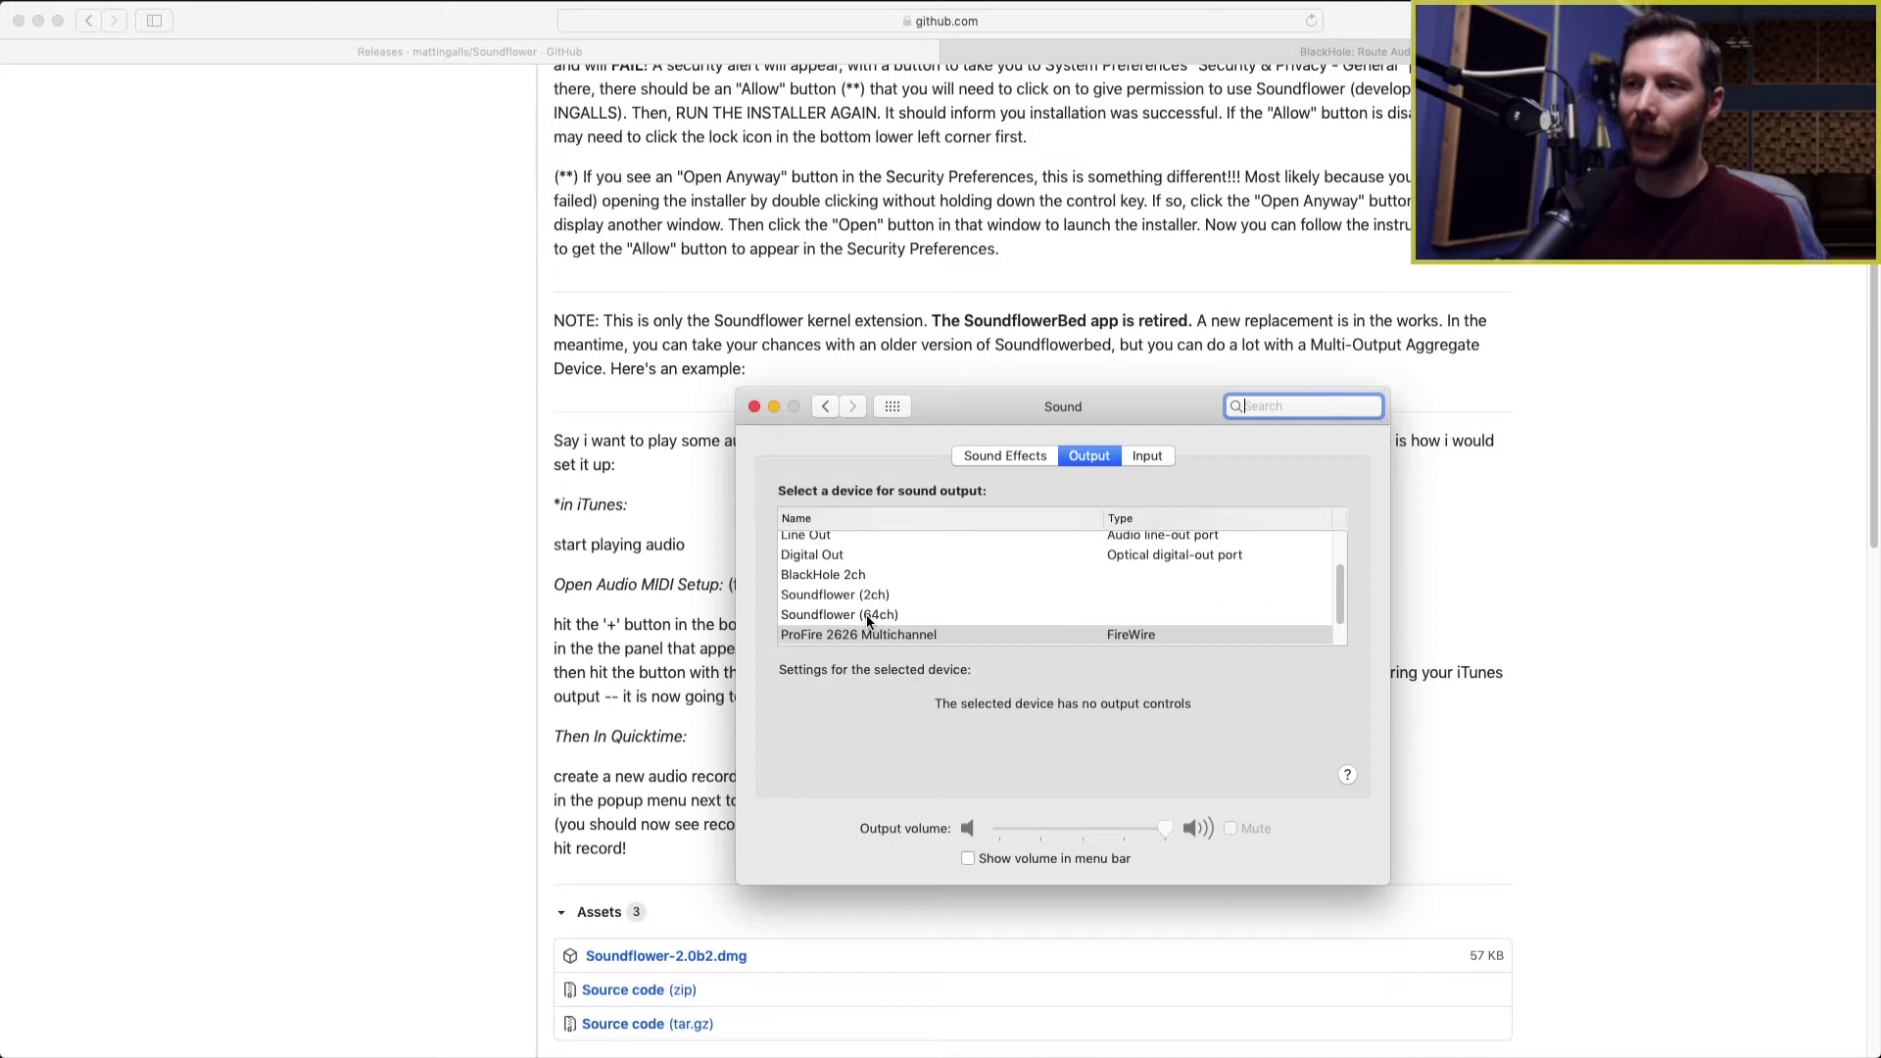
scroll(954, 618, "down", 1)
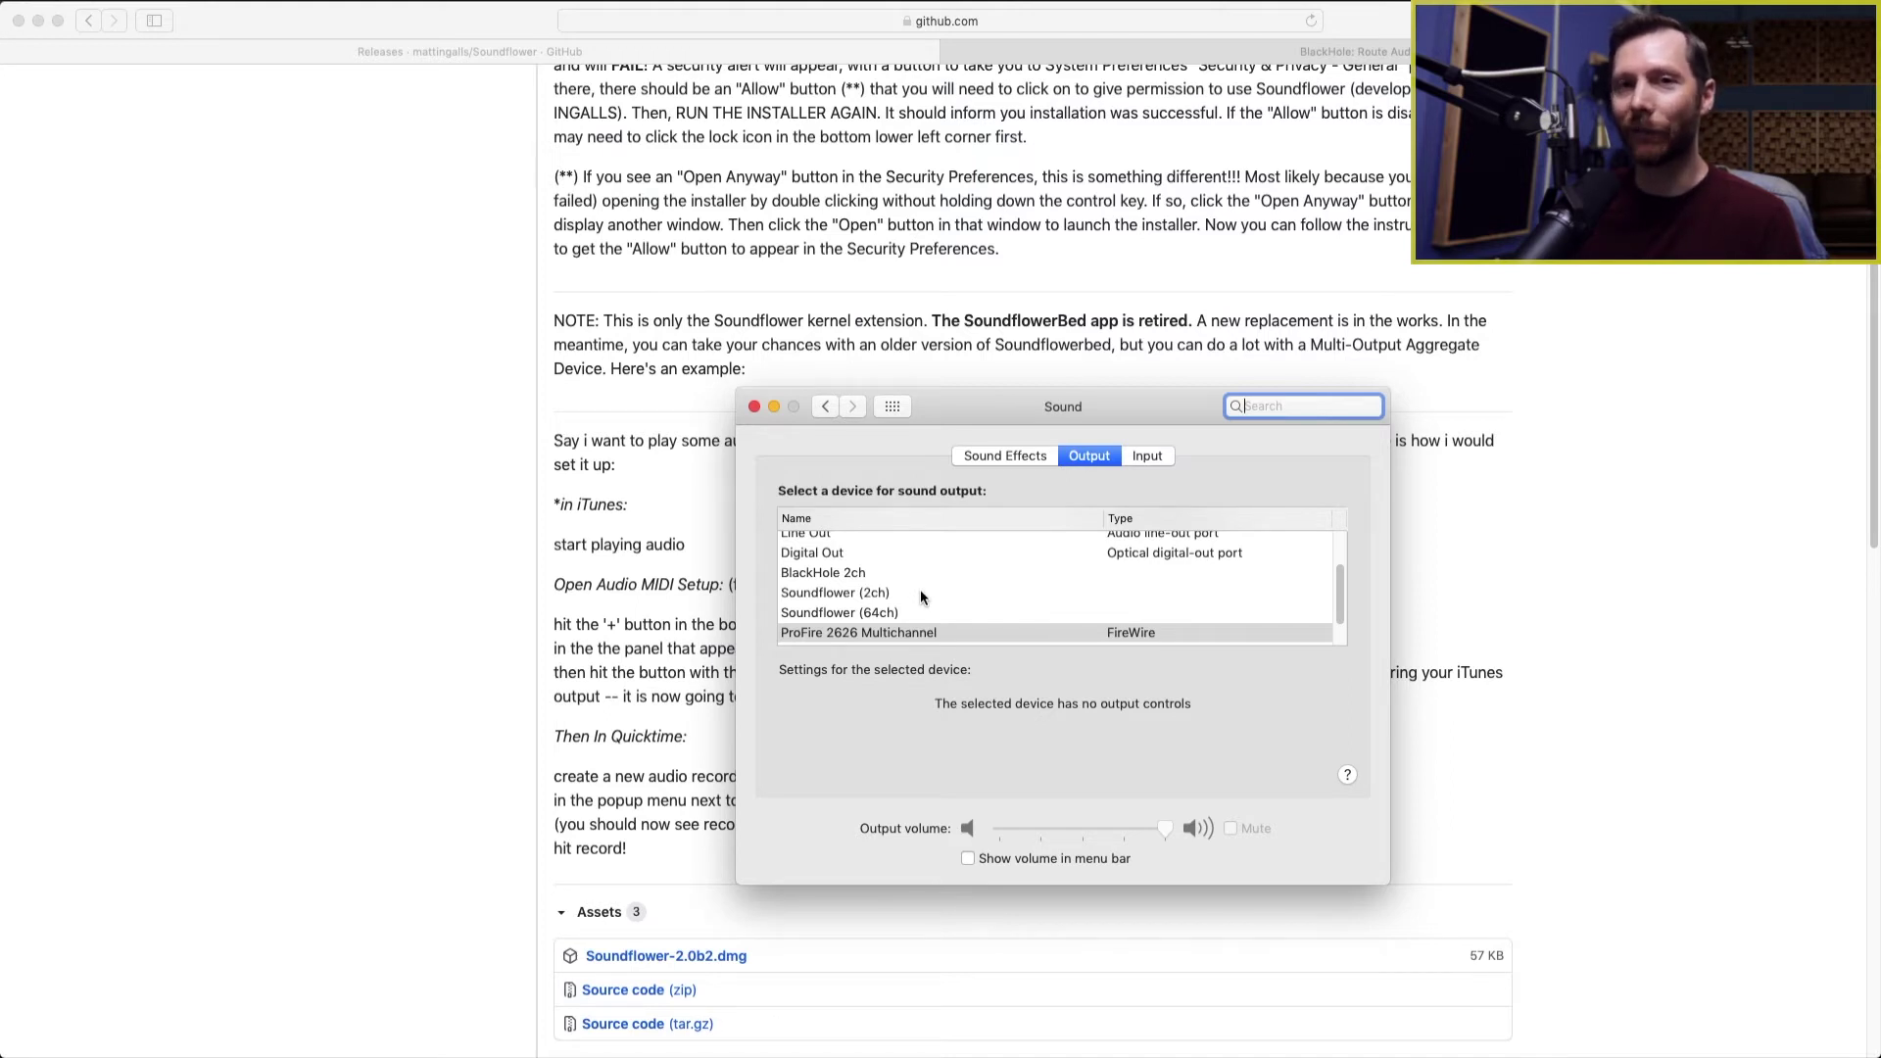
left_click(753, 407)
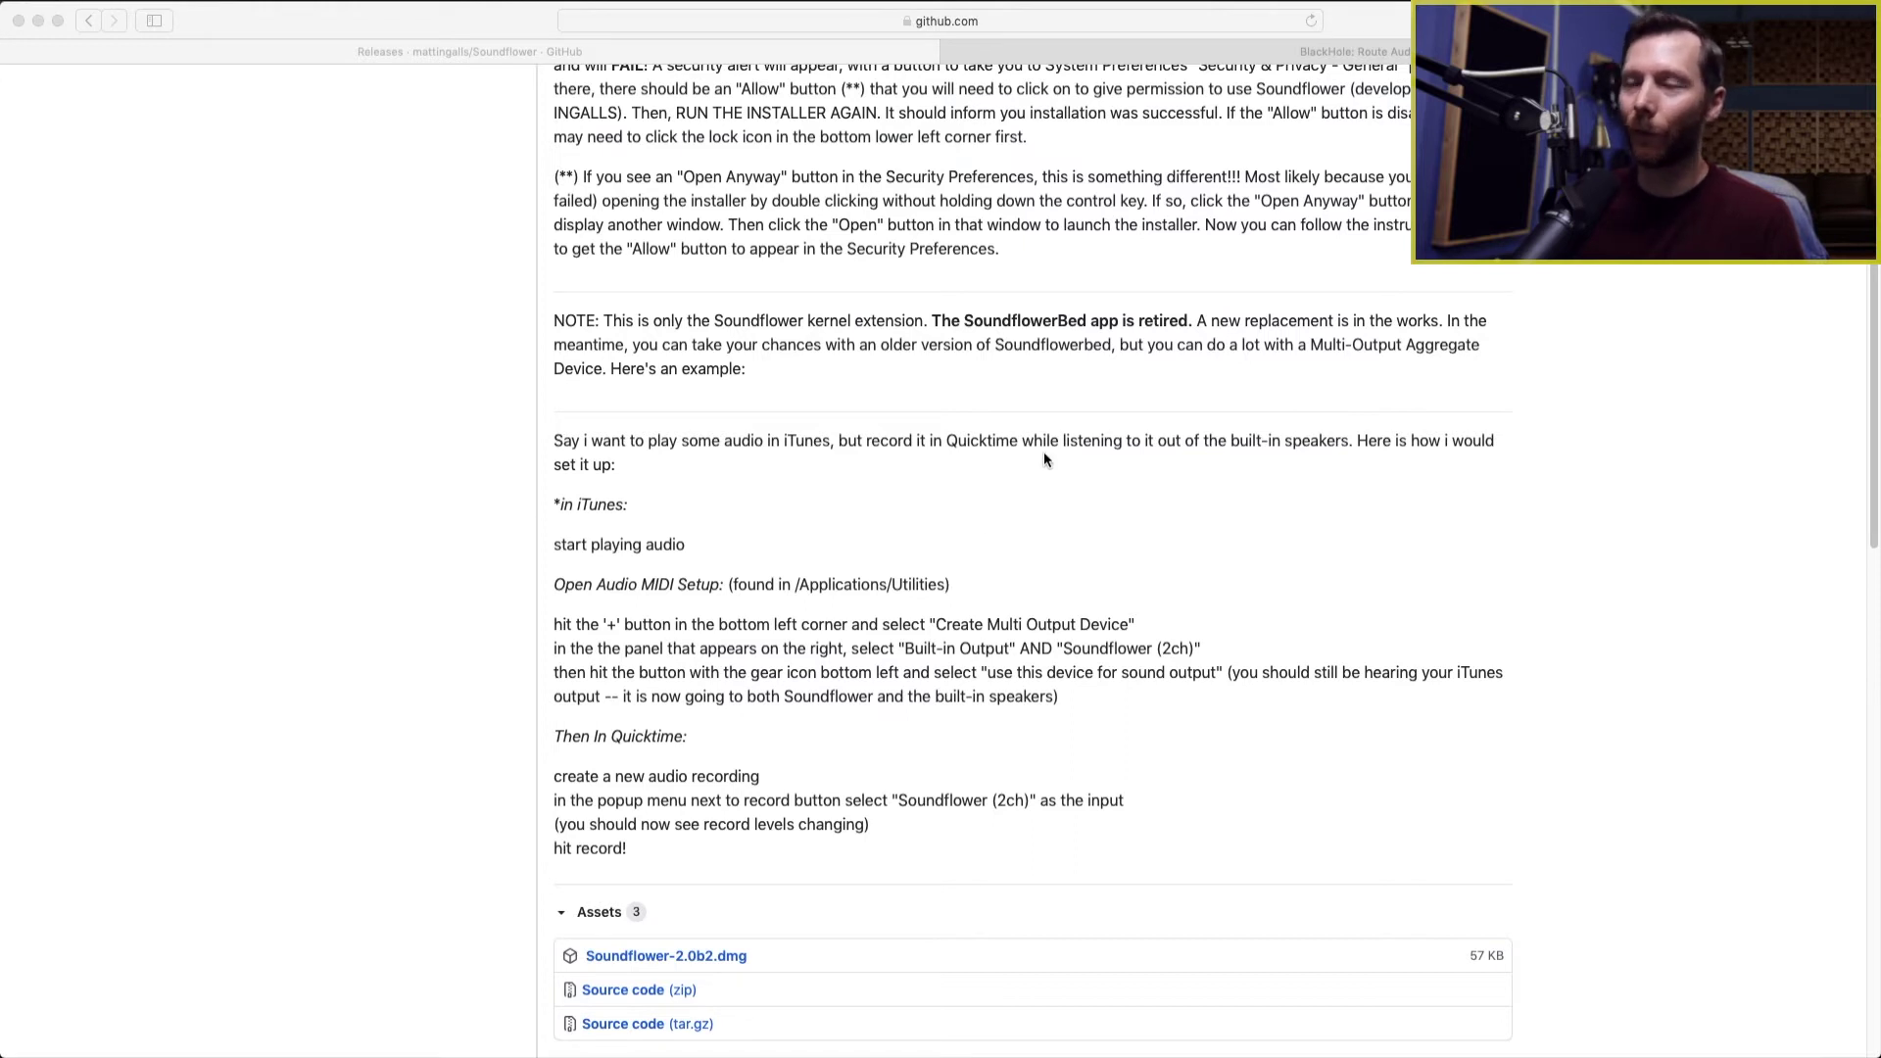
Launch Audio MIDI Setup via Spotlight search 'audio', select Soundflower (2ch), and show the new-device options
key("super+space")
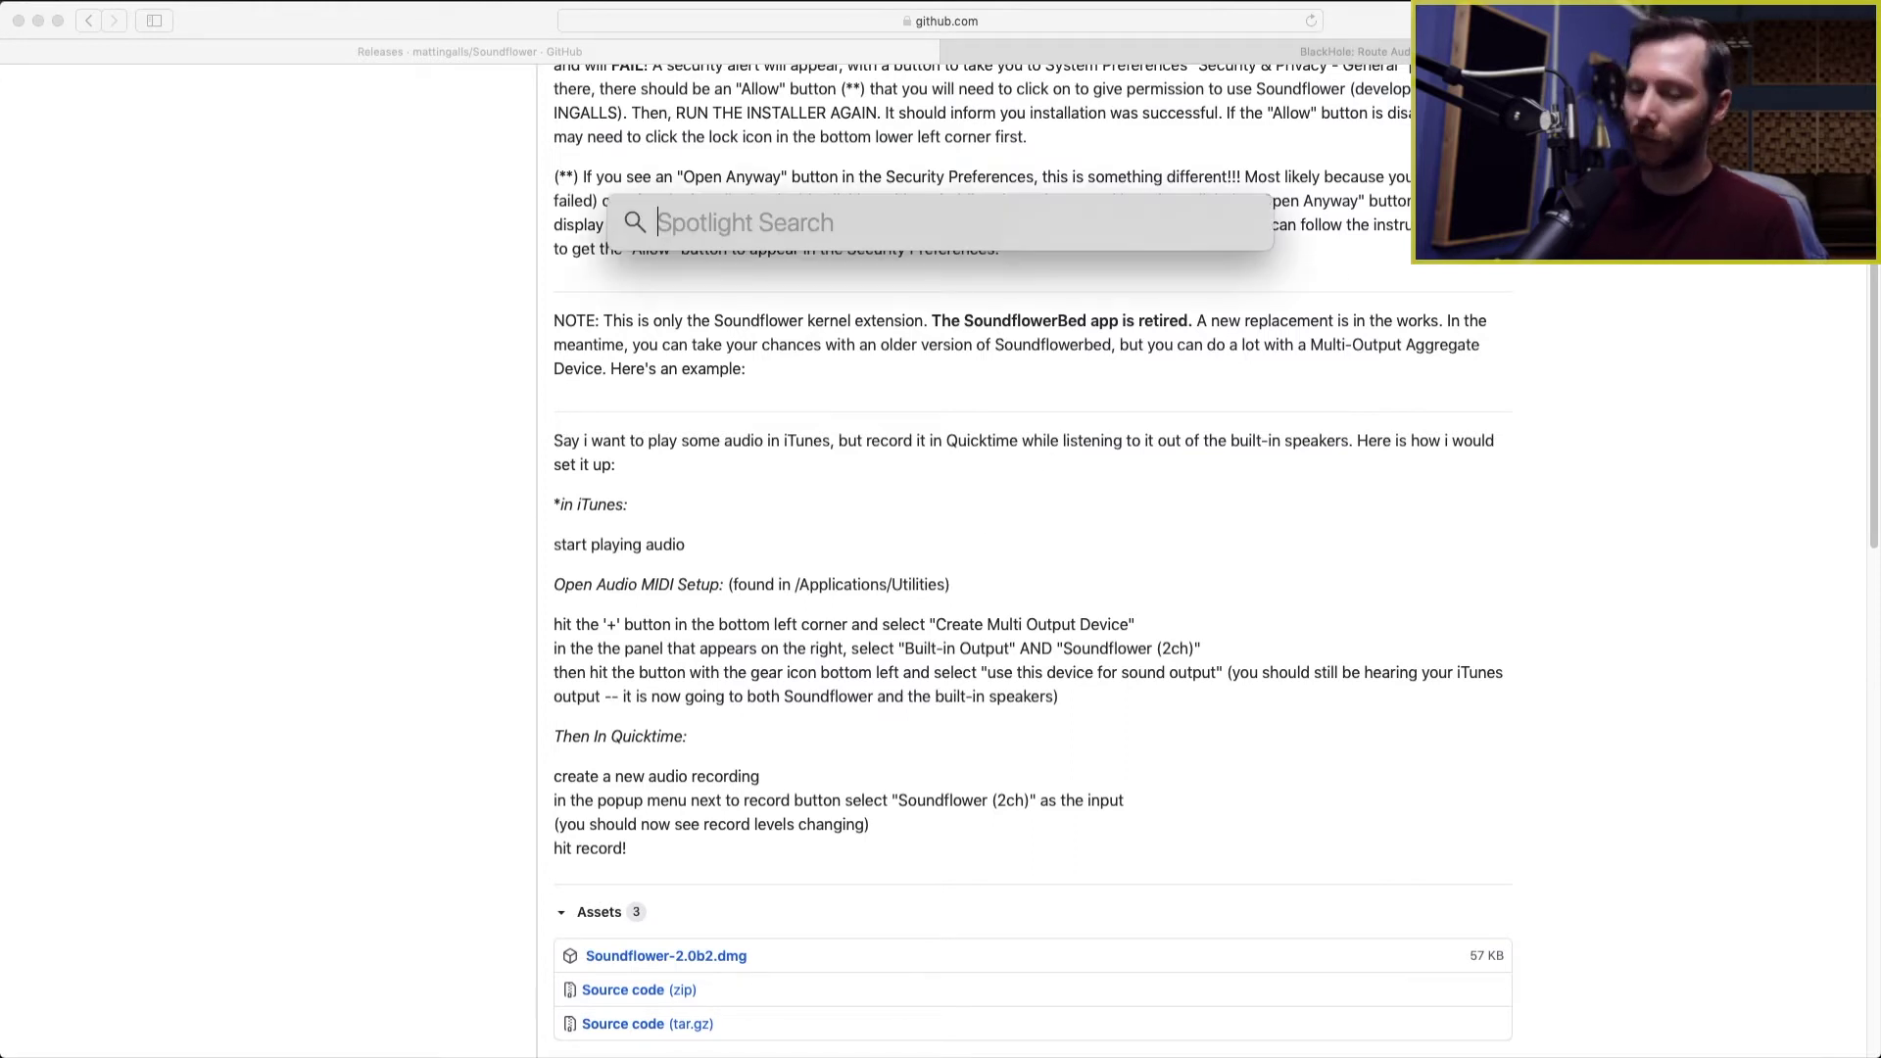
type("audio")
key("Return")
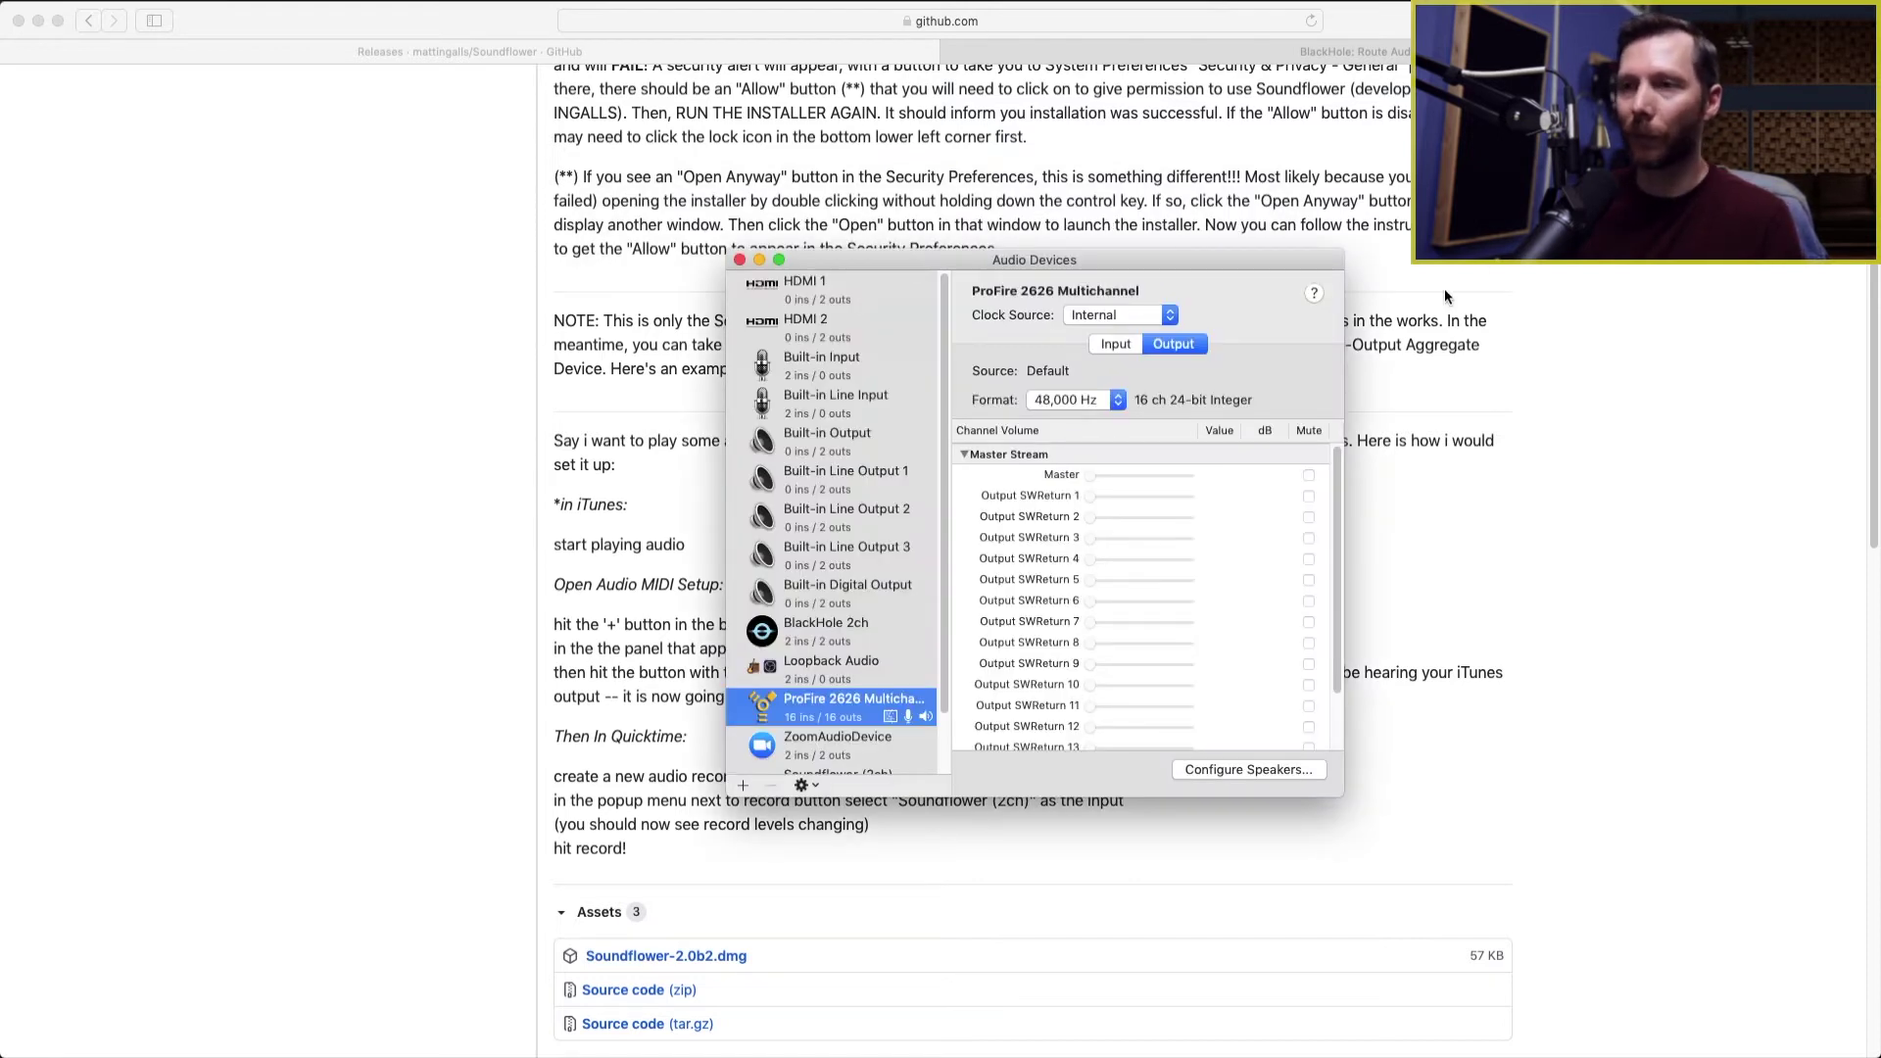
scroll(889, 398, "down", 3)
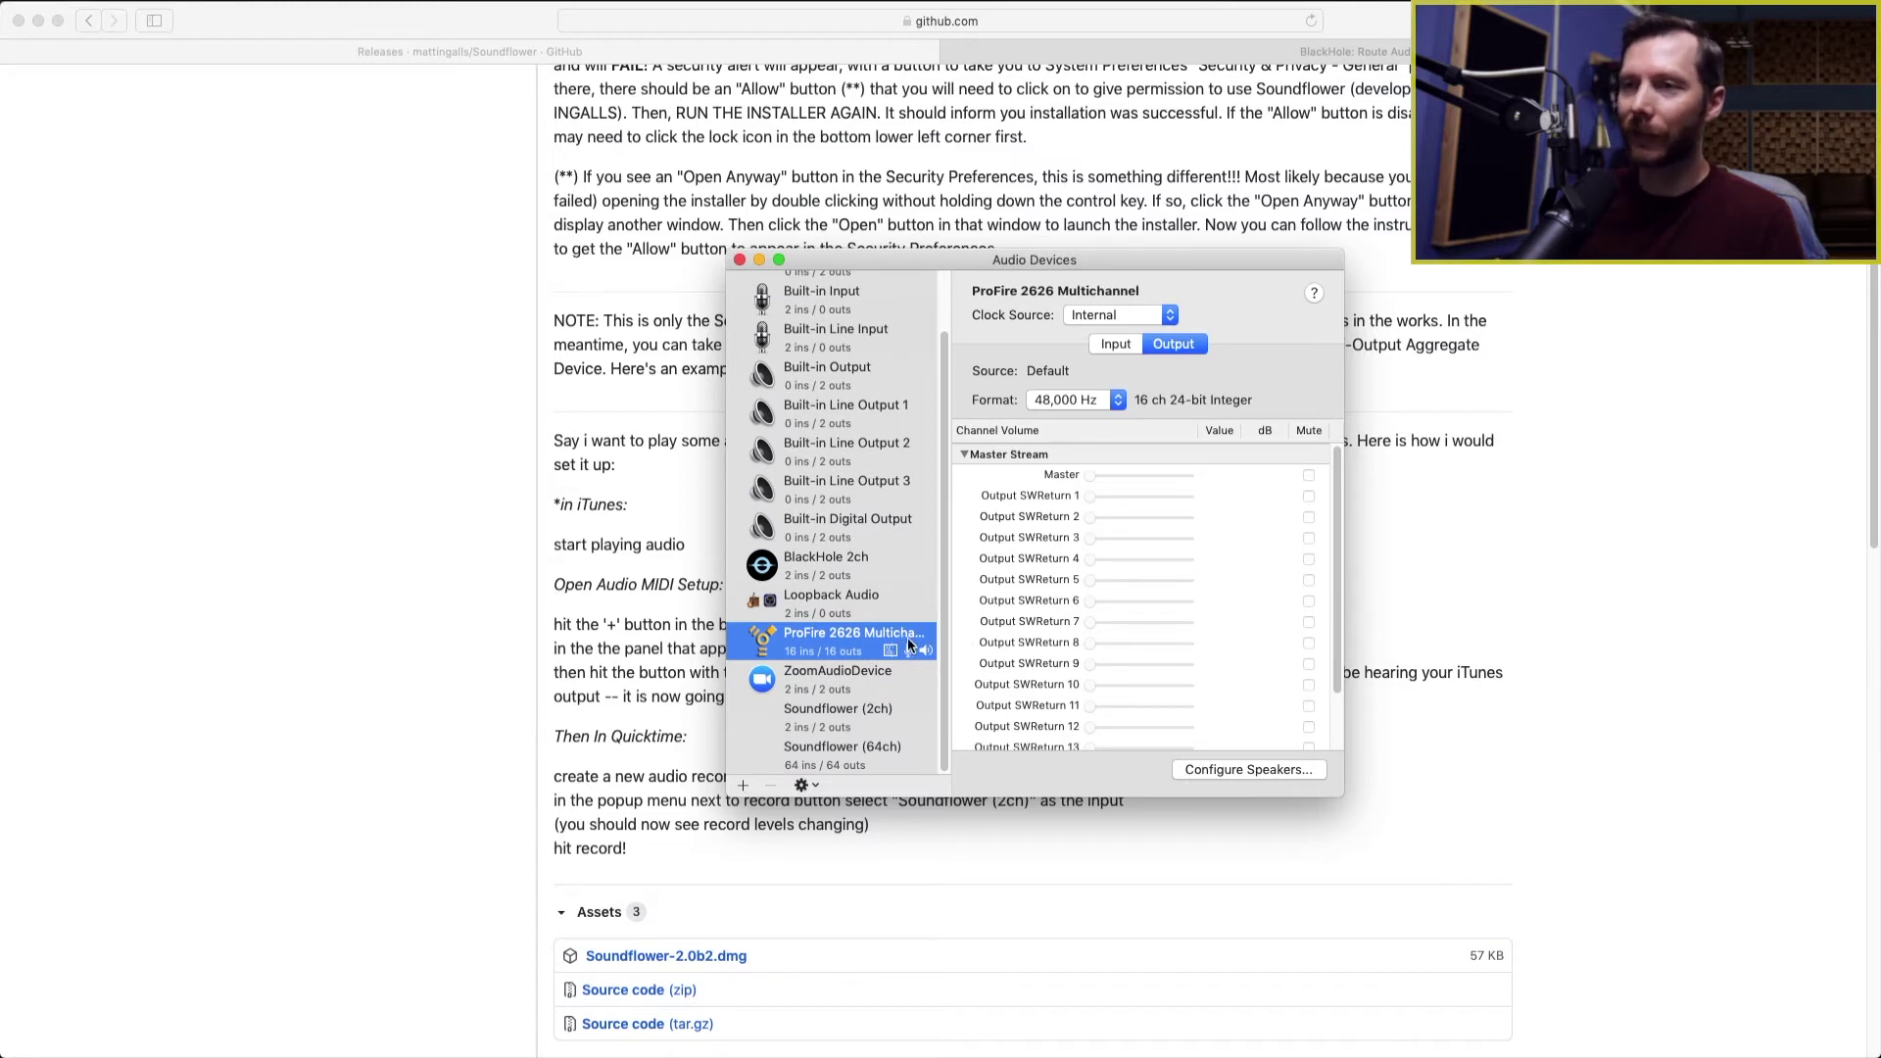
left_click(824, 717)
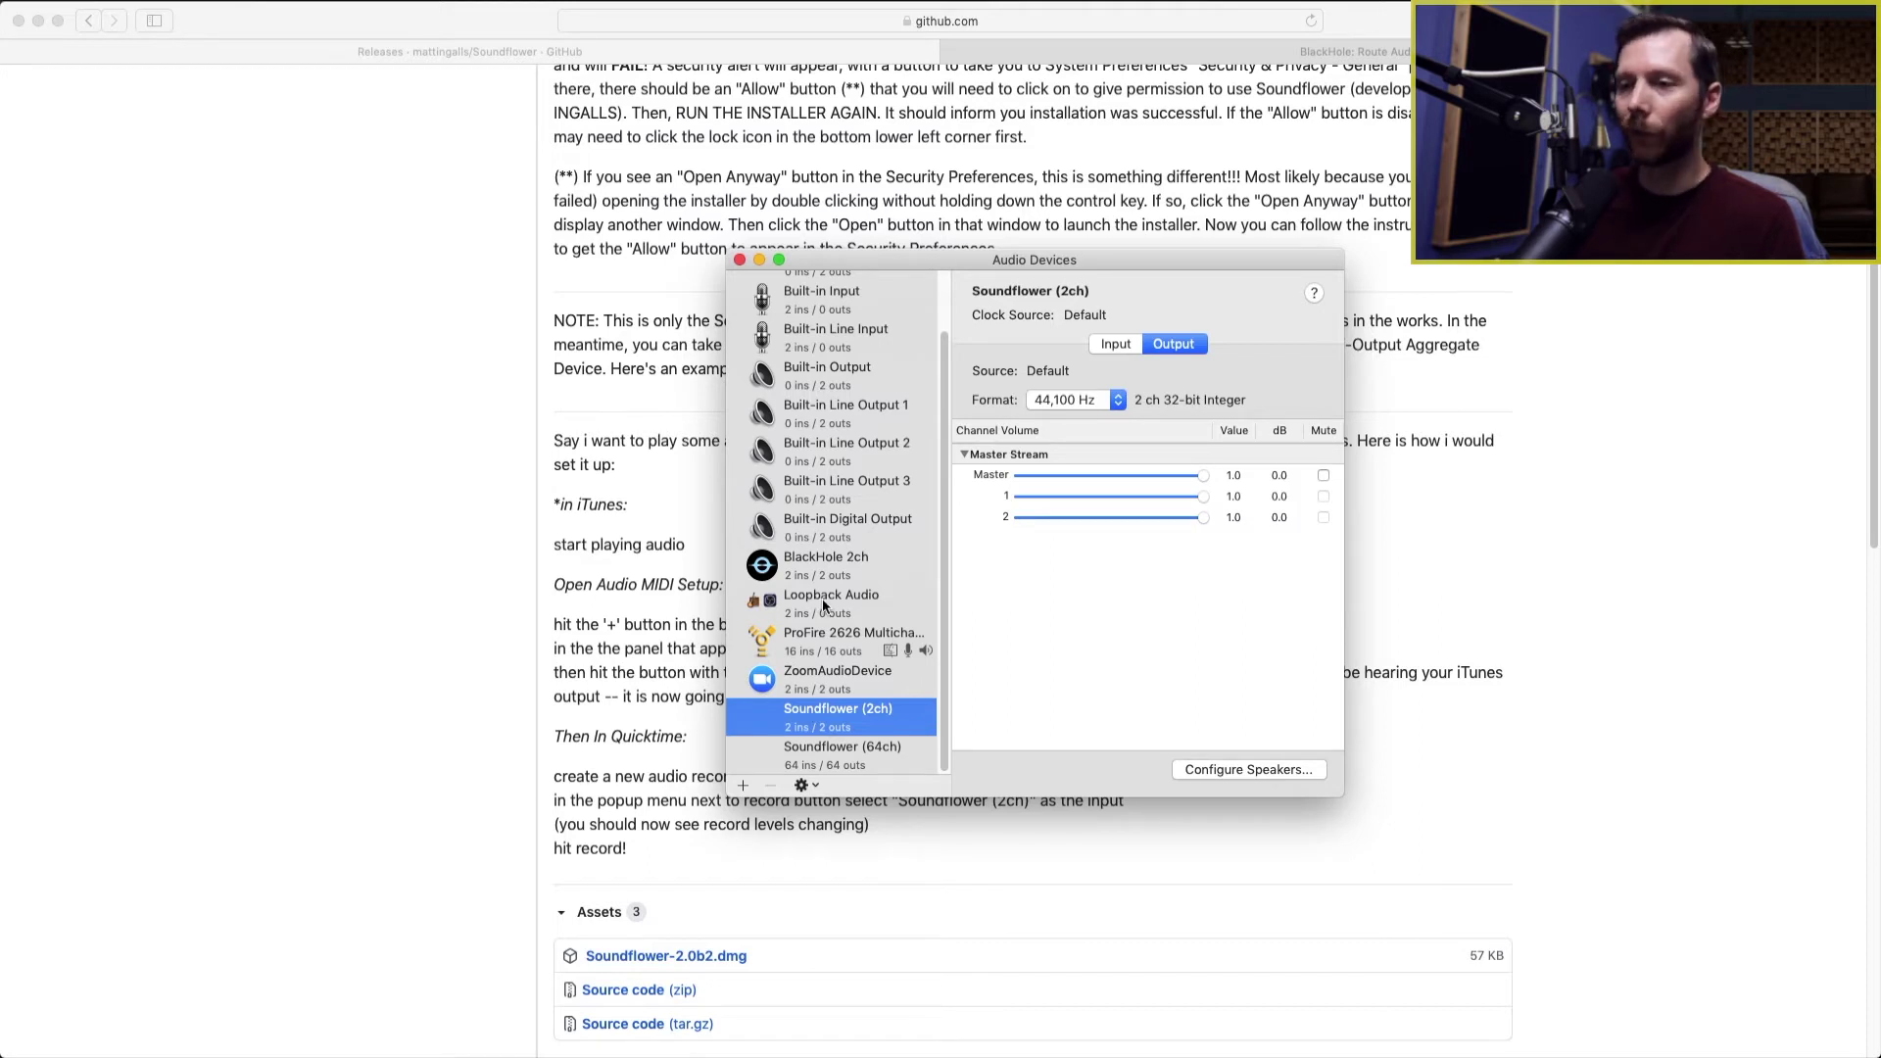
left_click(743, 786)
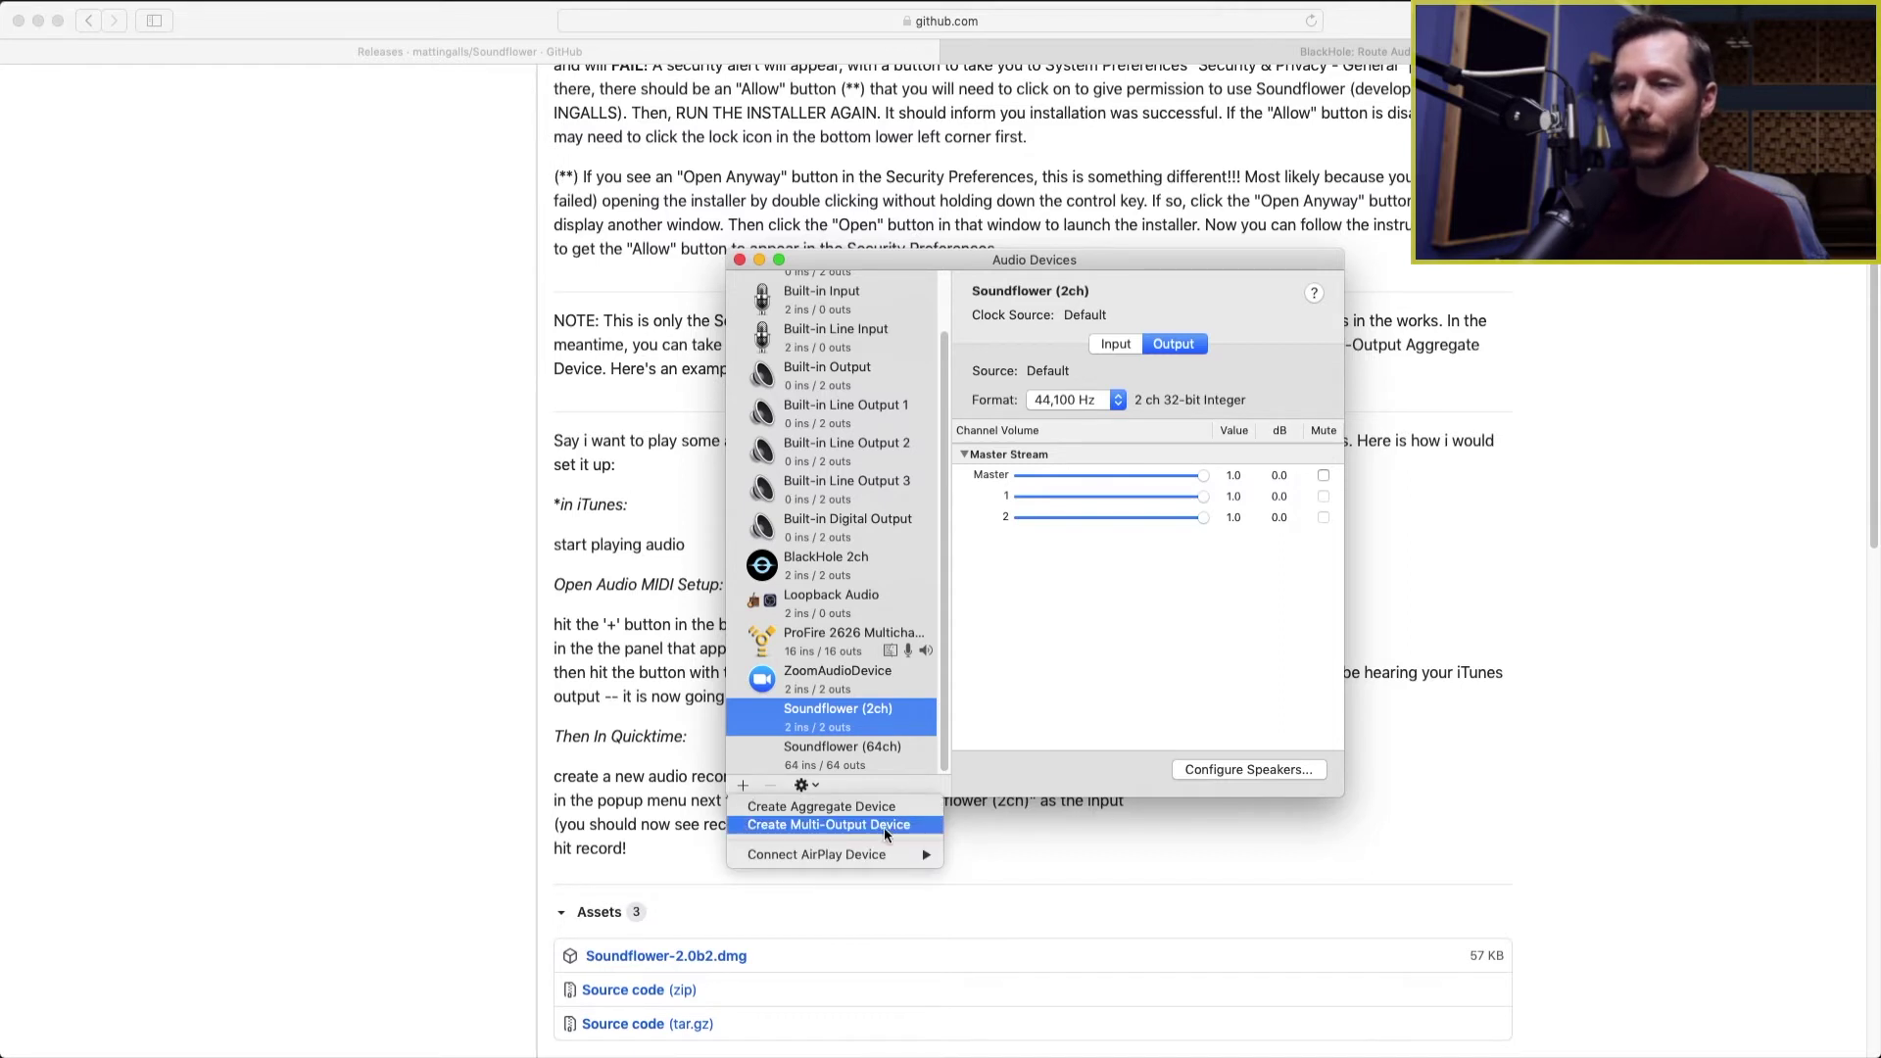
Create a Multi-Output Device with ProFire 2626 Multichannel added and set as master device
left_click(807, 826)
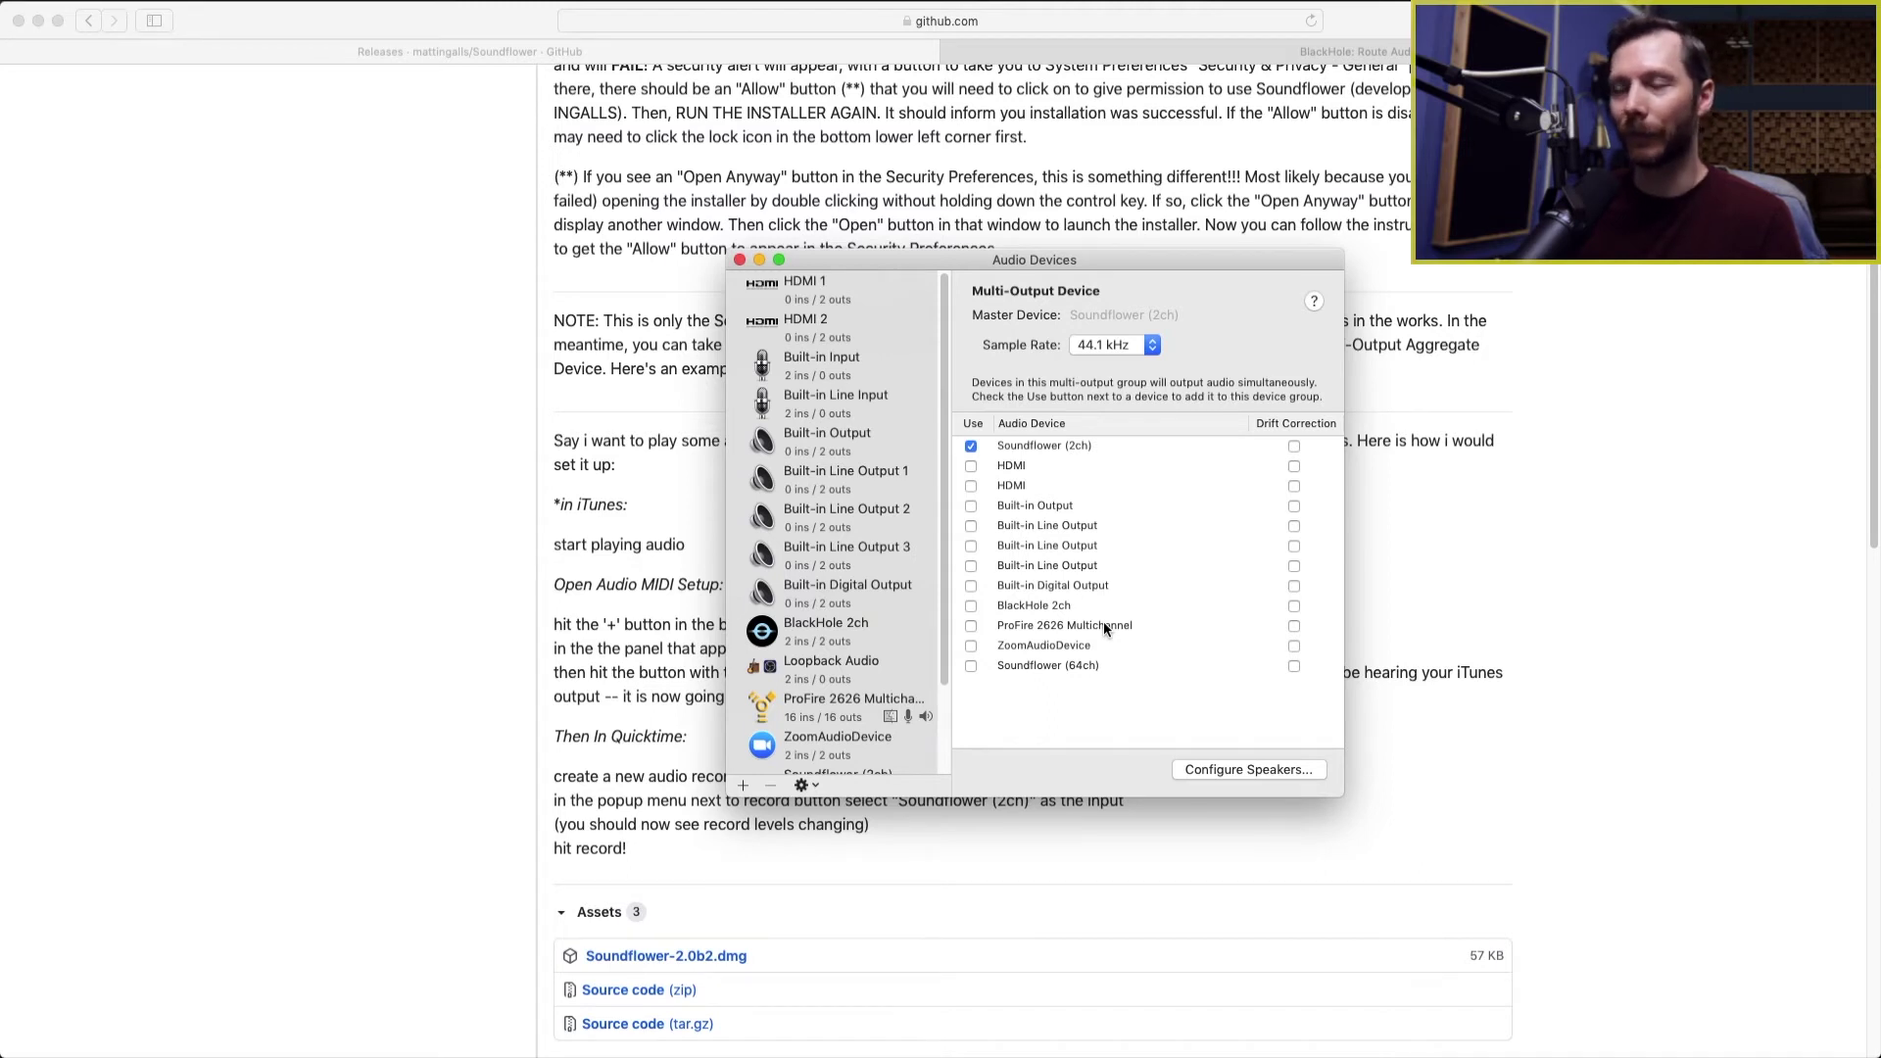
left_click(970, 627)
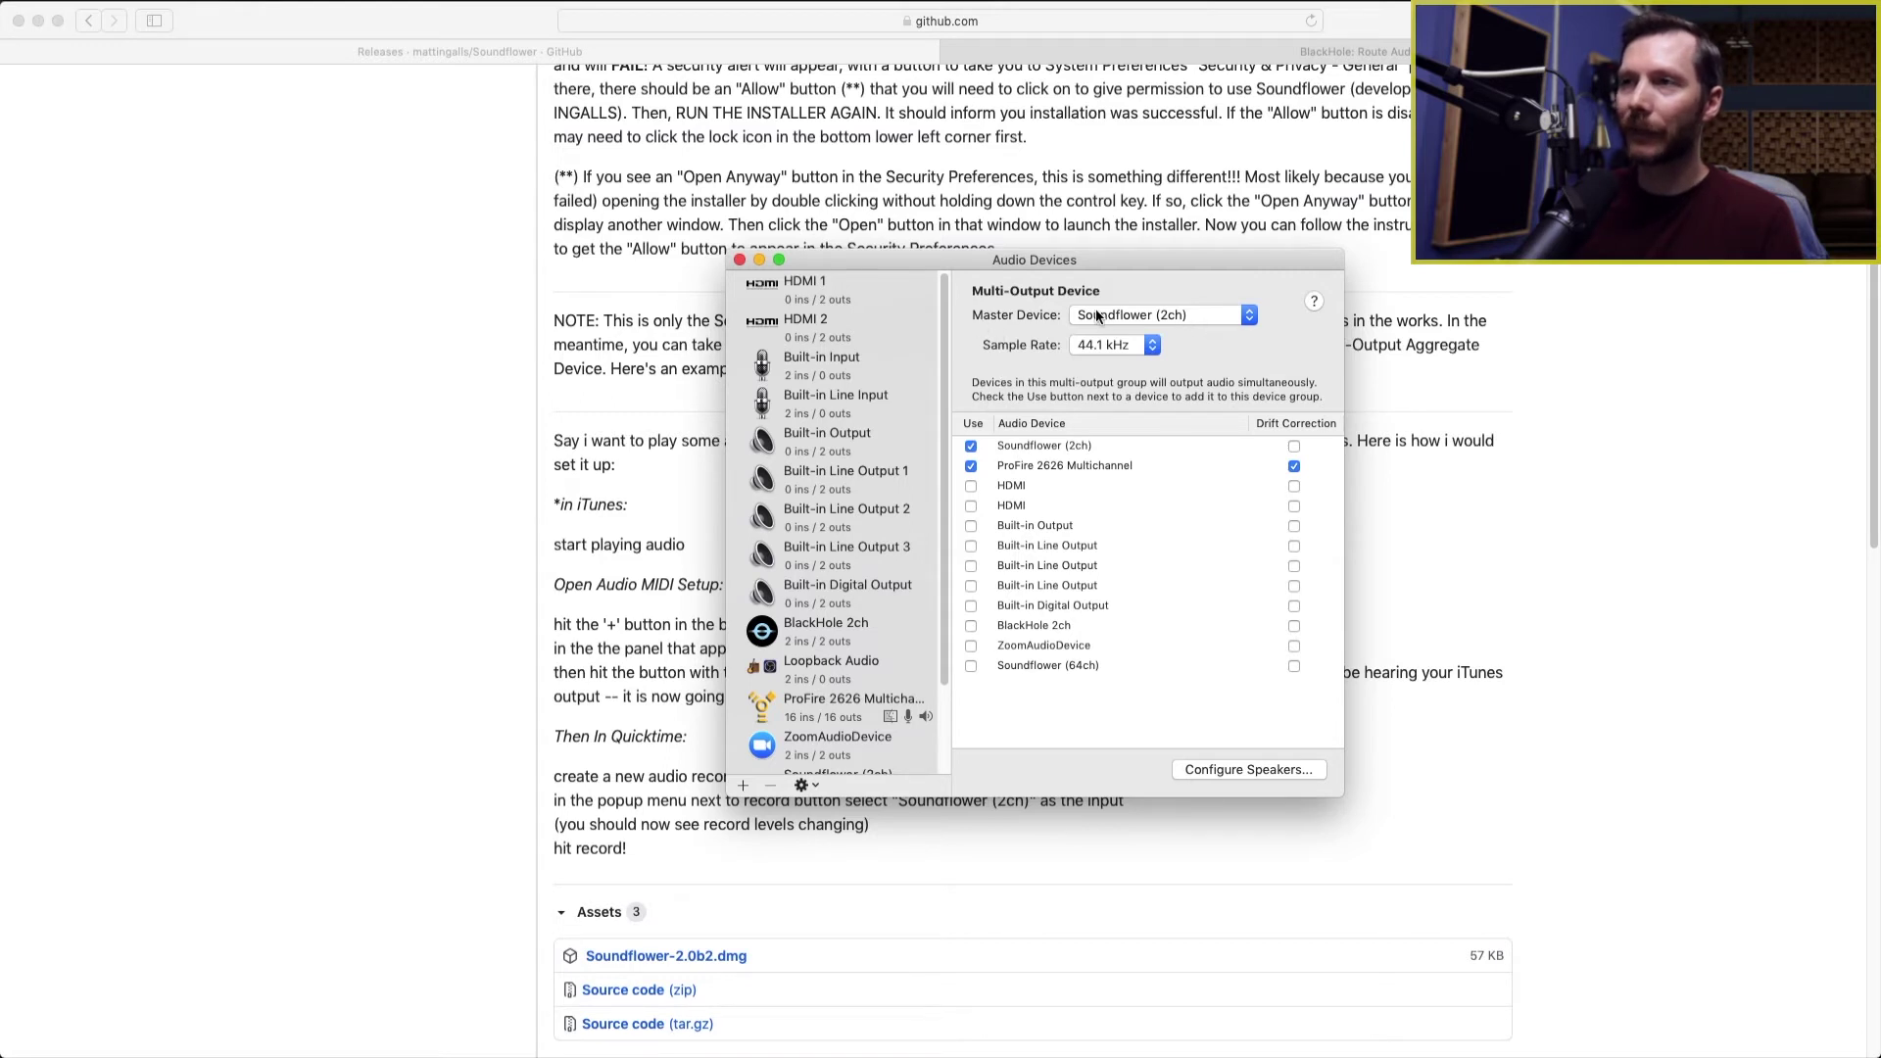
left_click(1197, 309)
left_click(1179, 333)
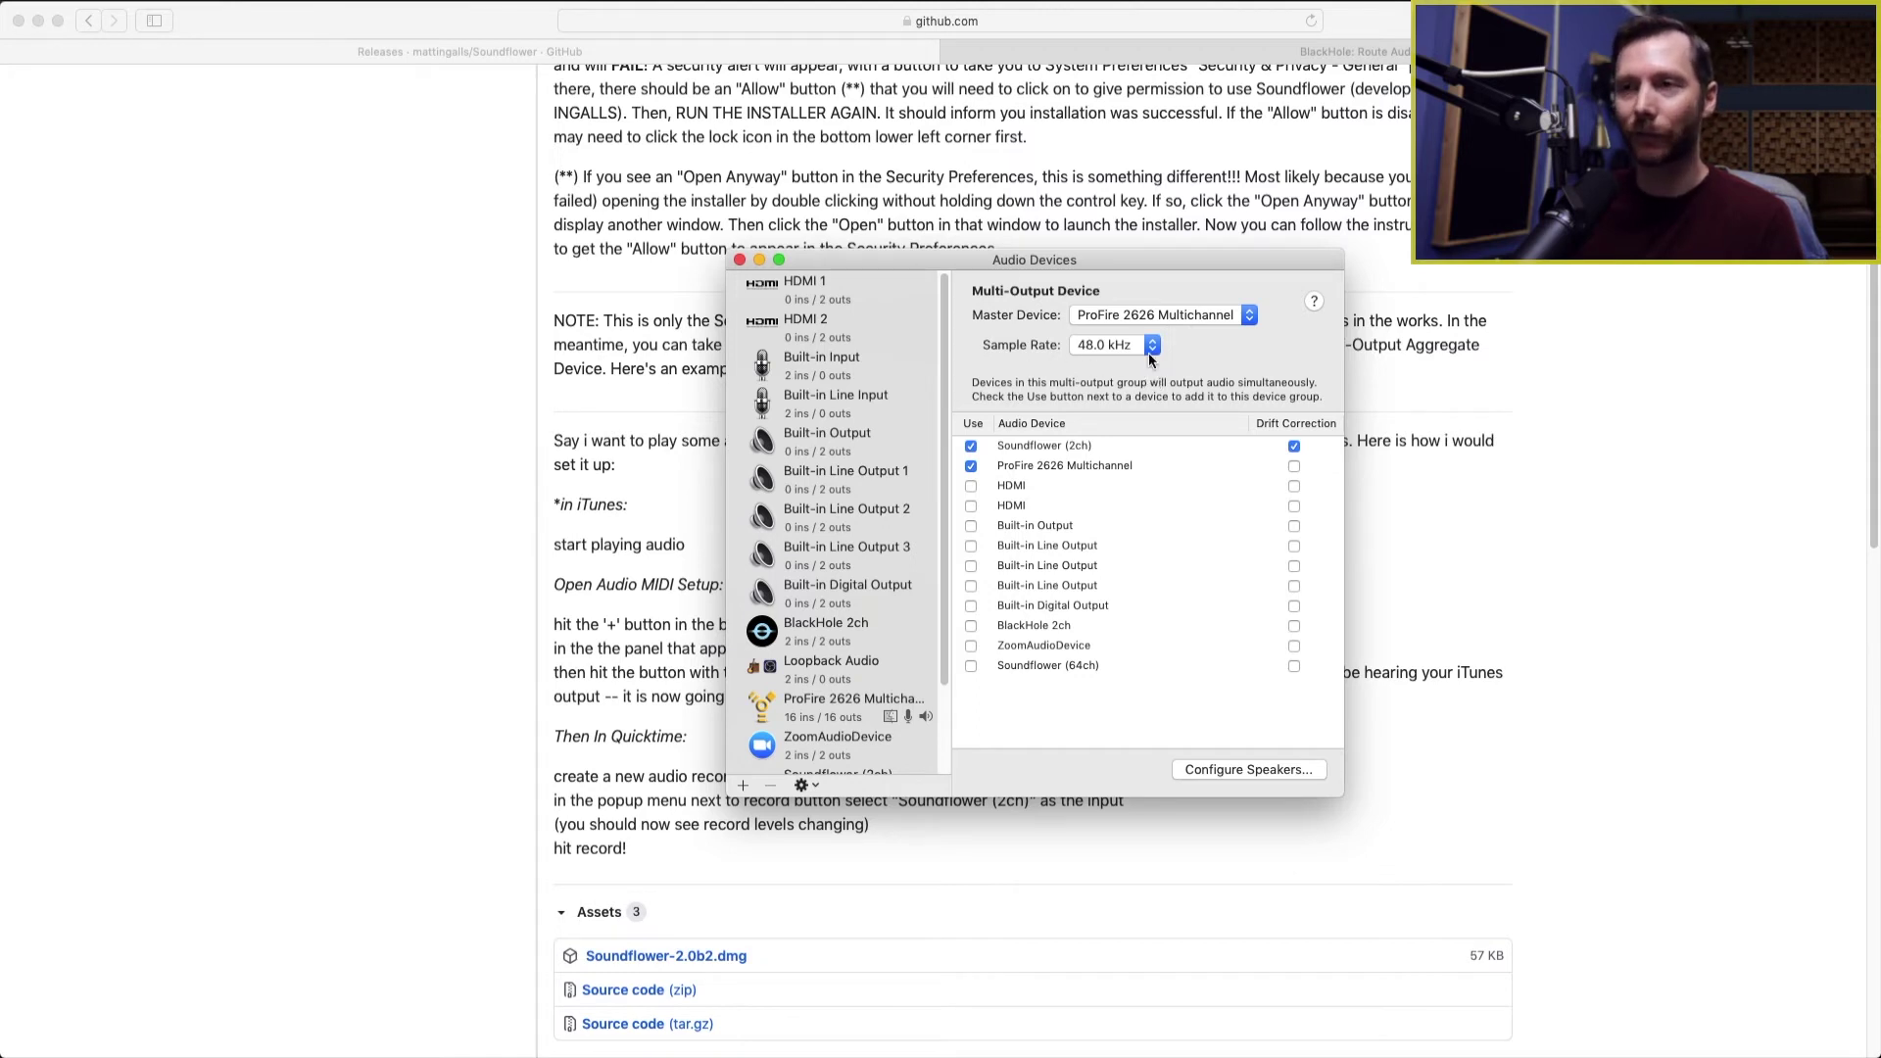
Rename the device to 'Soundflower/Profire Multi-Output Device' and close the Audio Devices window
scroll(946, 617, "down", 5)
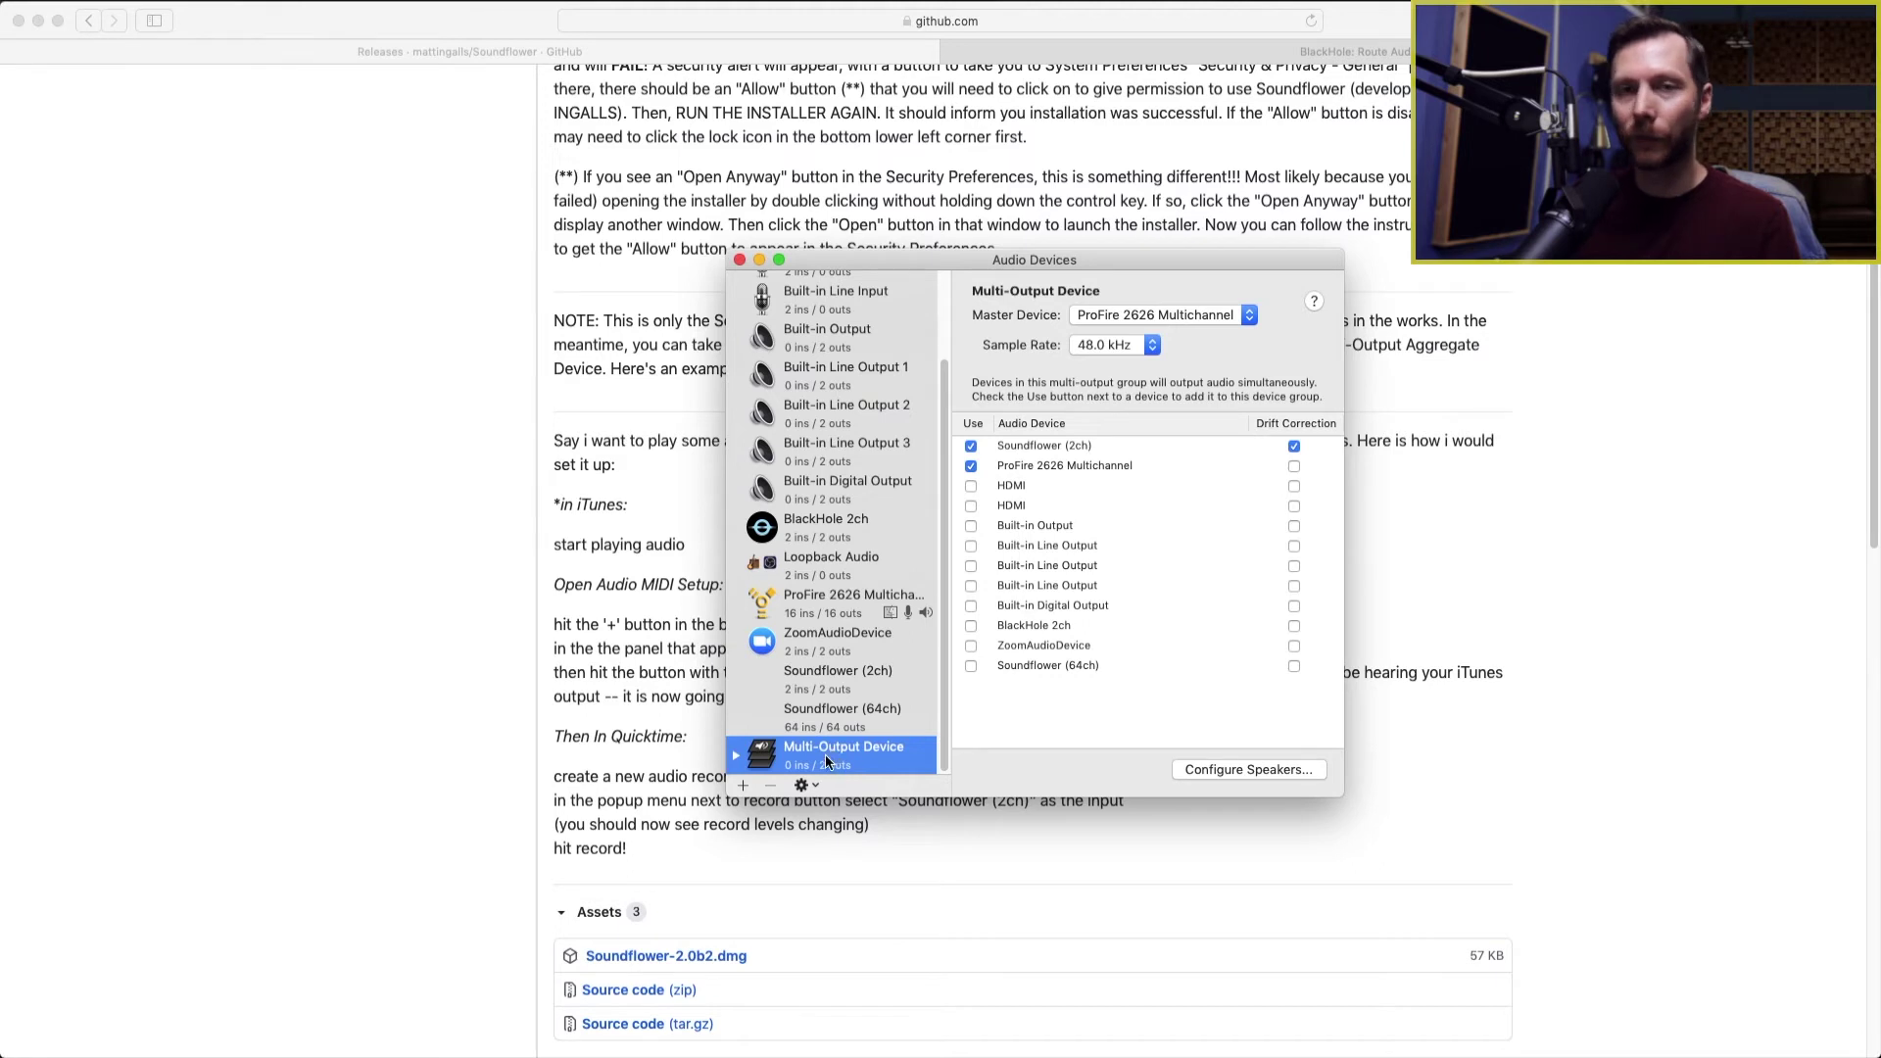
left_click(796, 750)
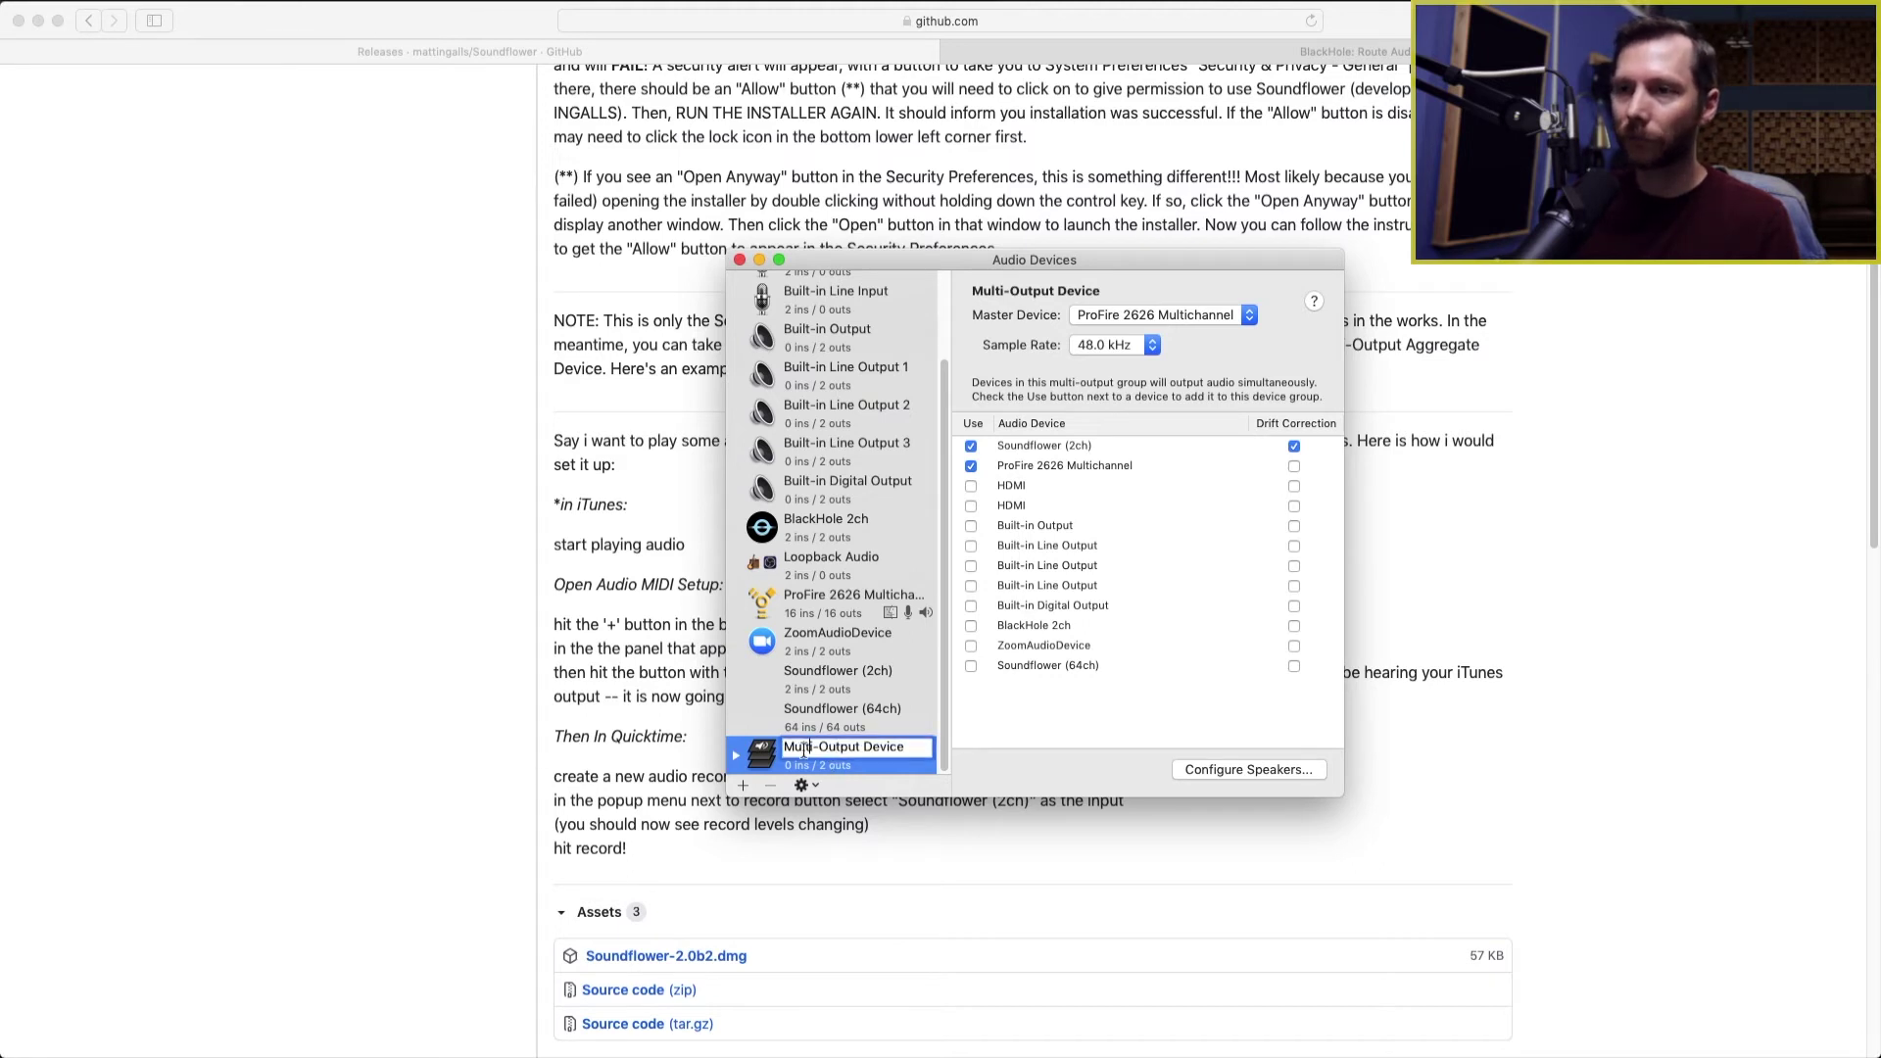
left_click(785, 747)
type("S")
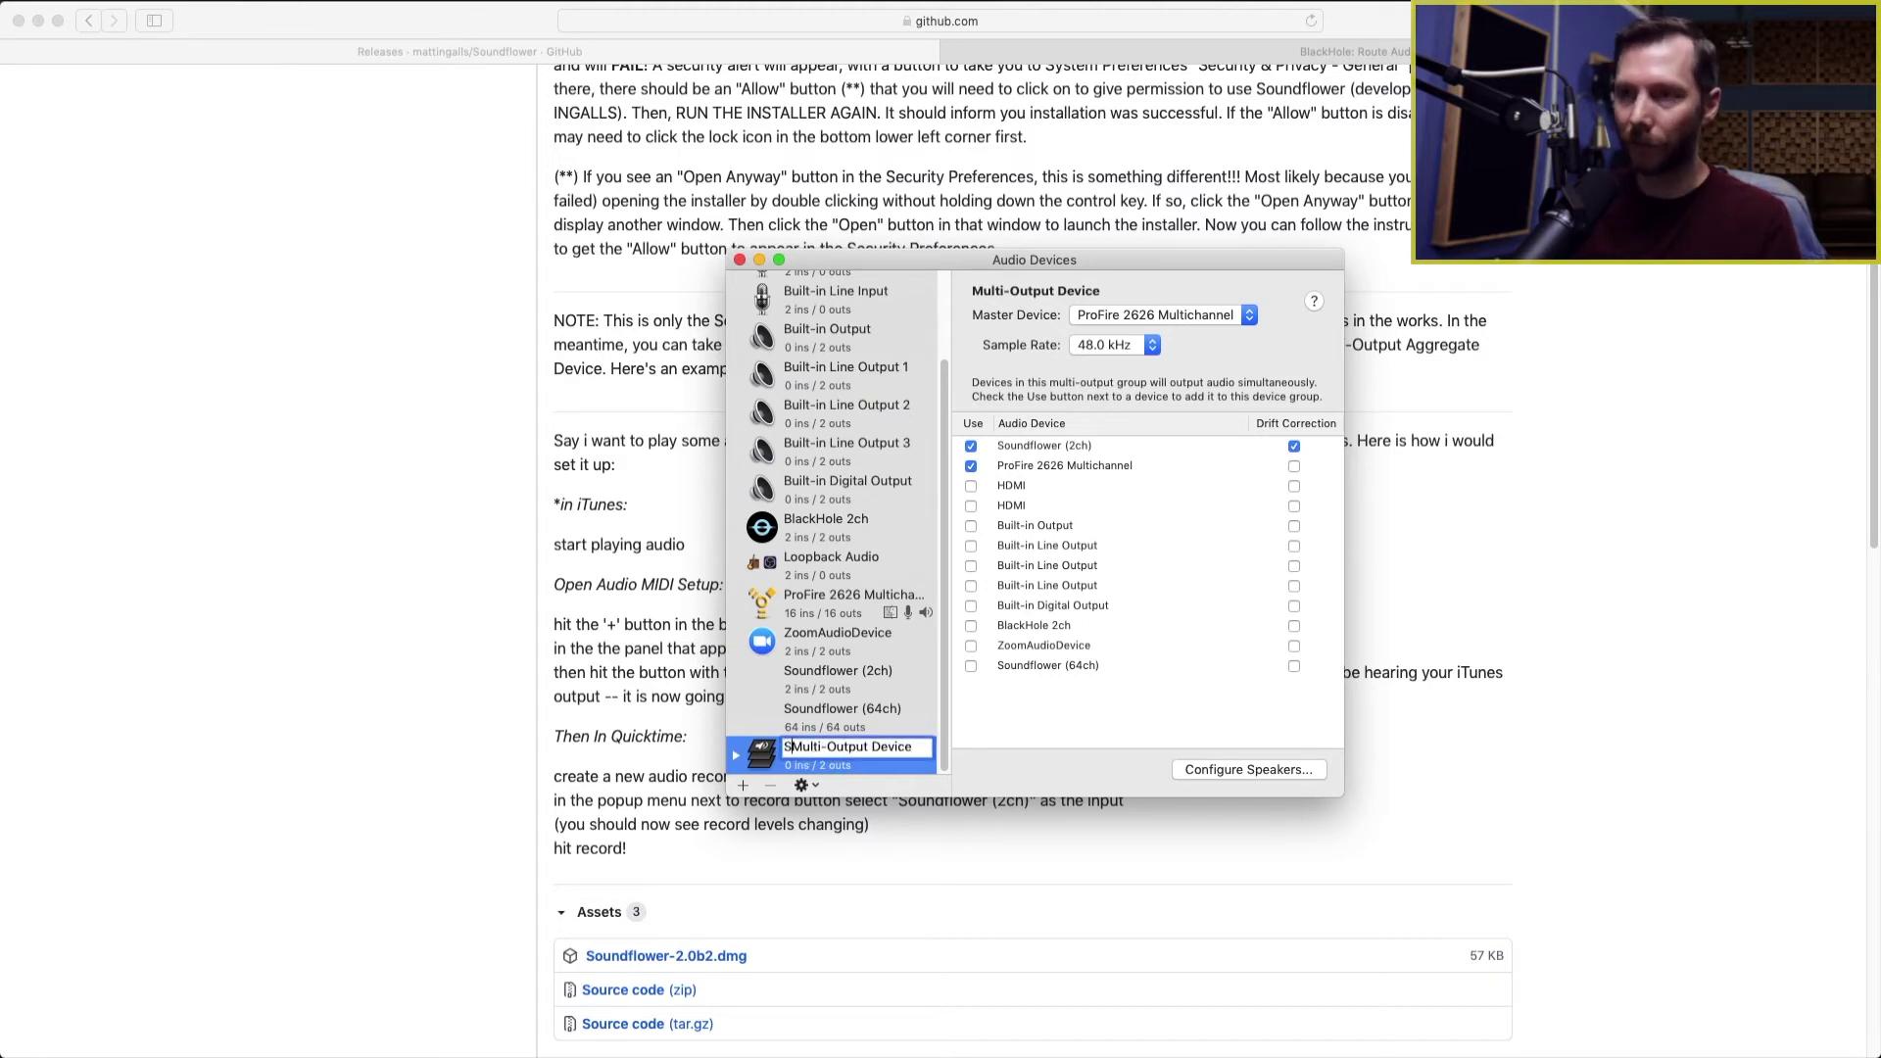
type("oundflower")
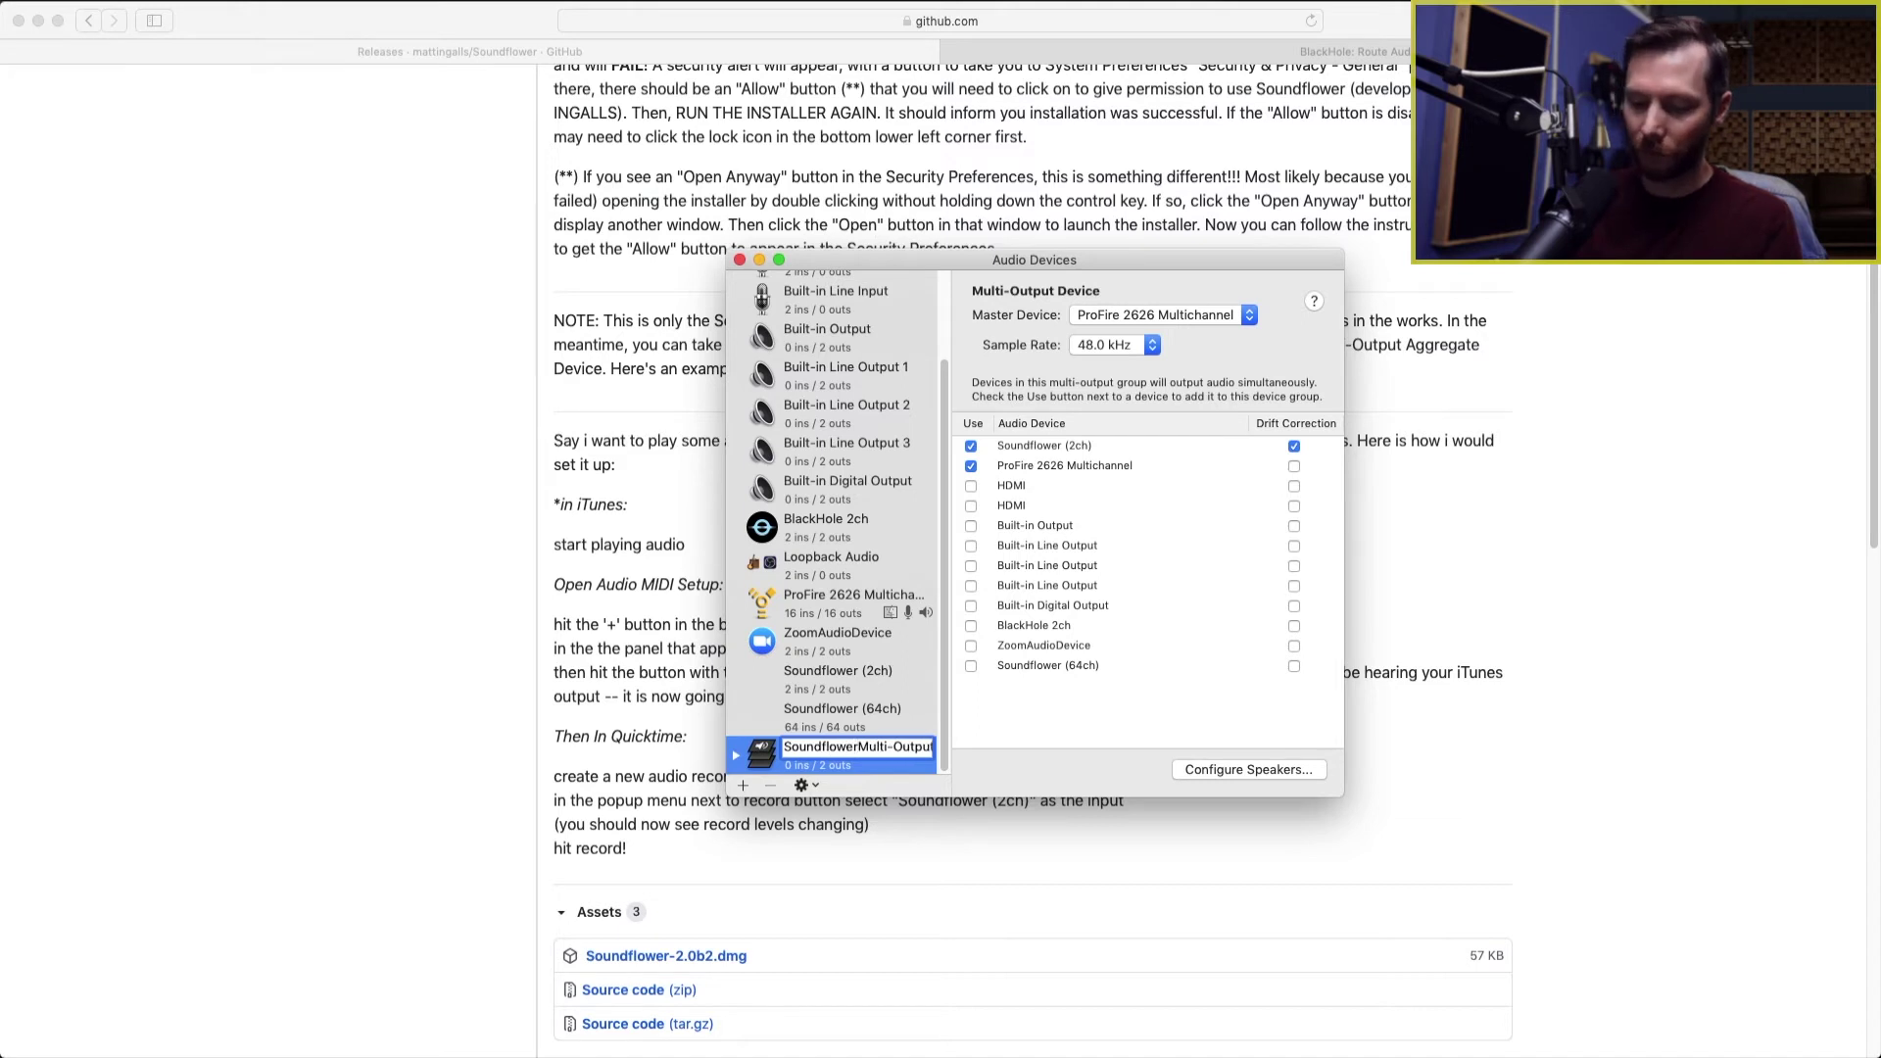
type("/Profire")
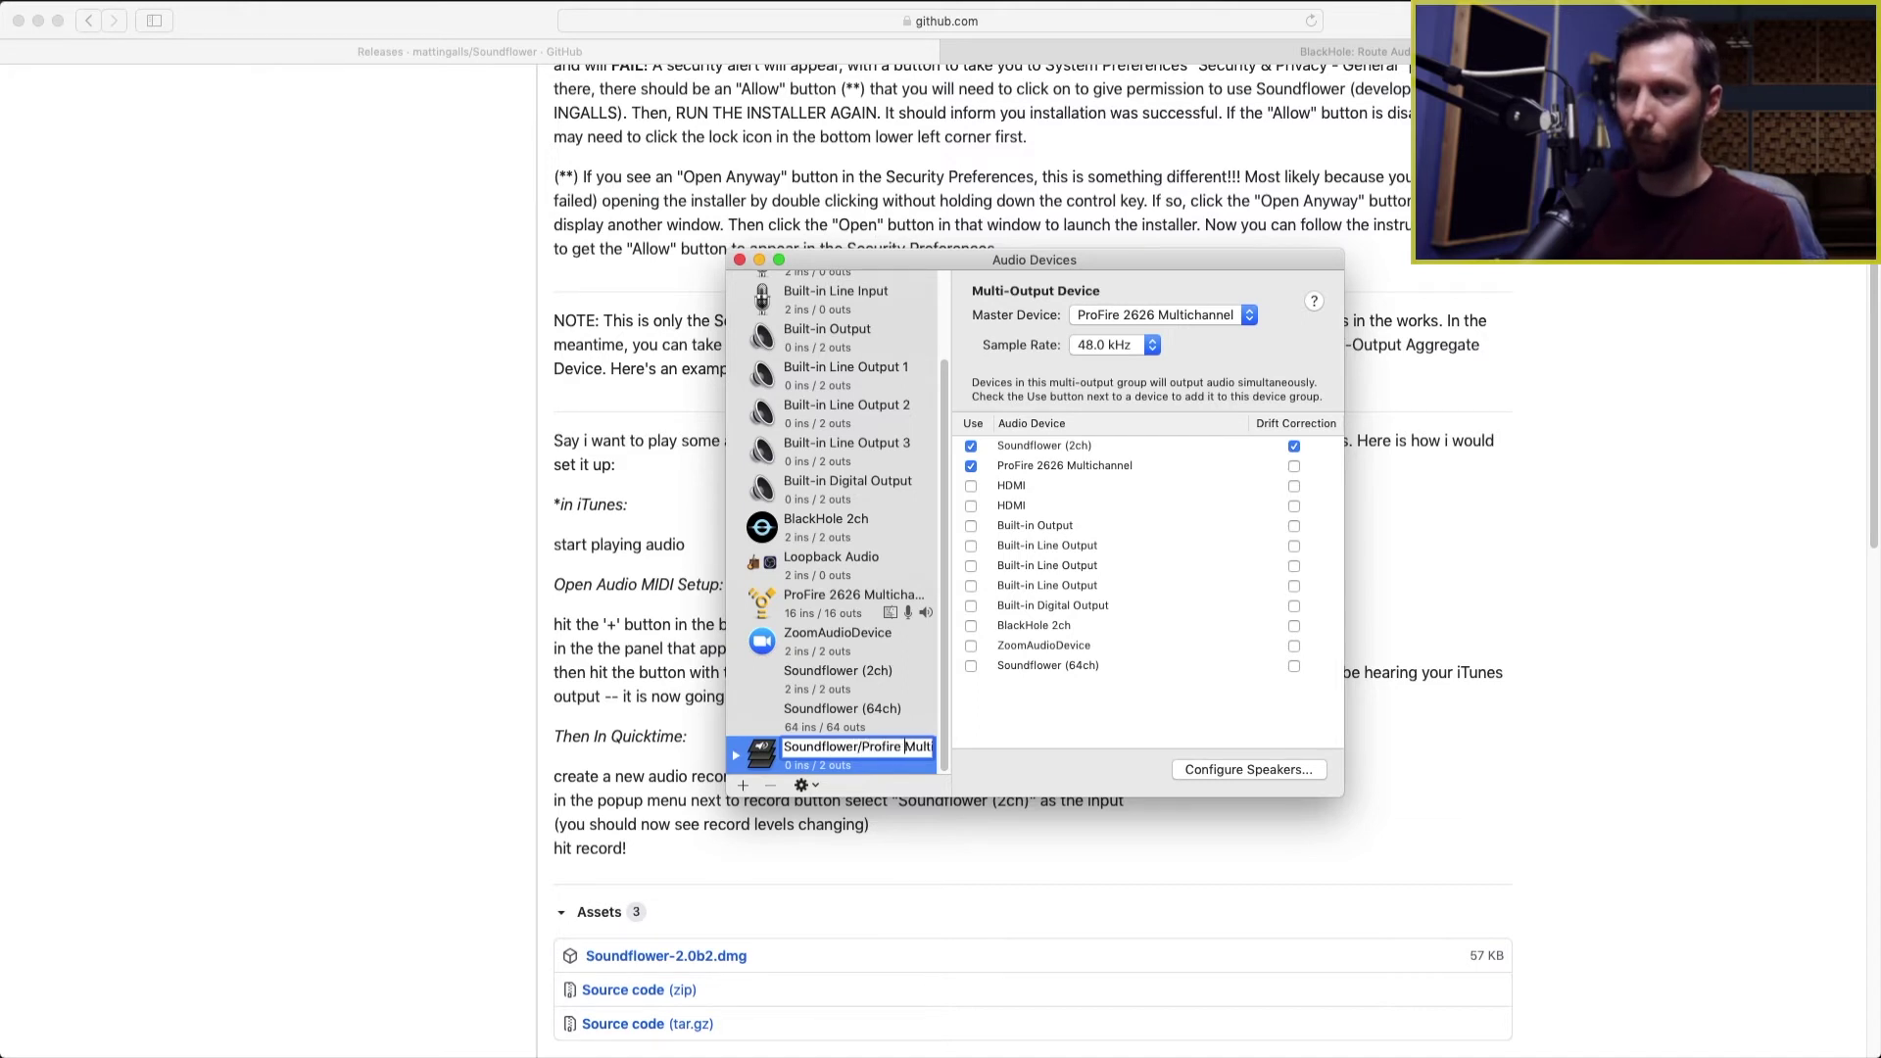
key("Return")
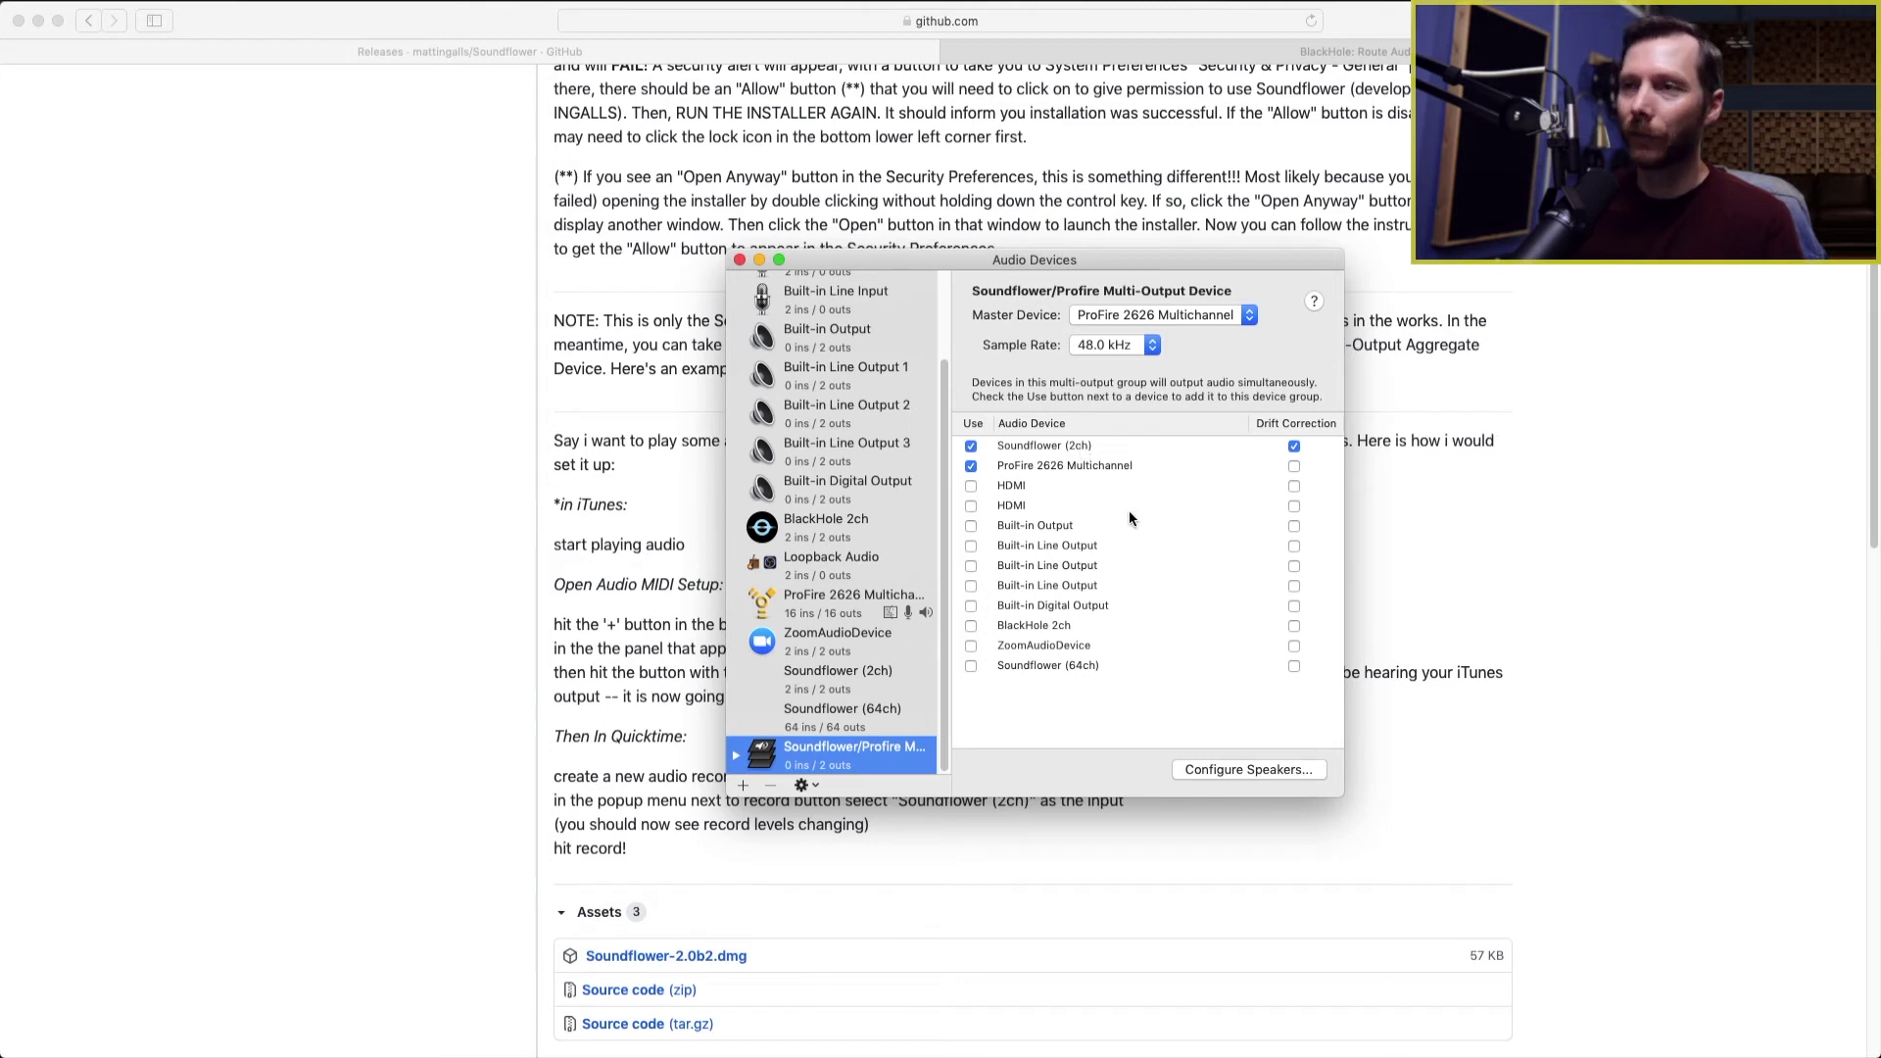
left_click(740, 260)
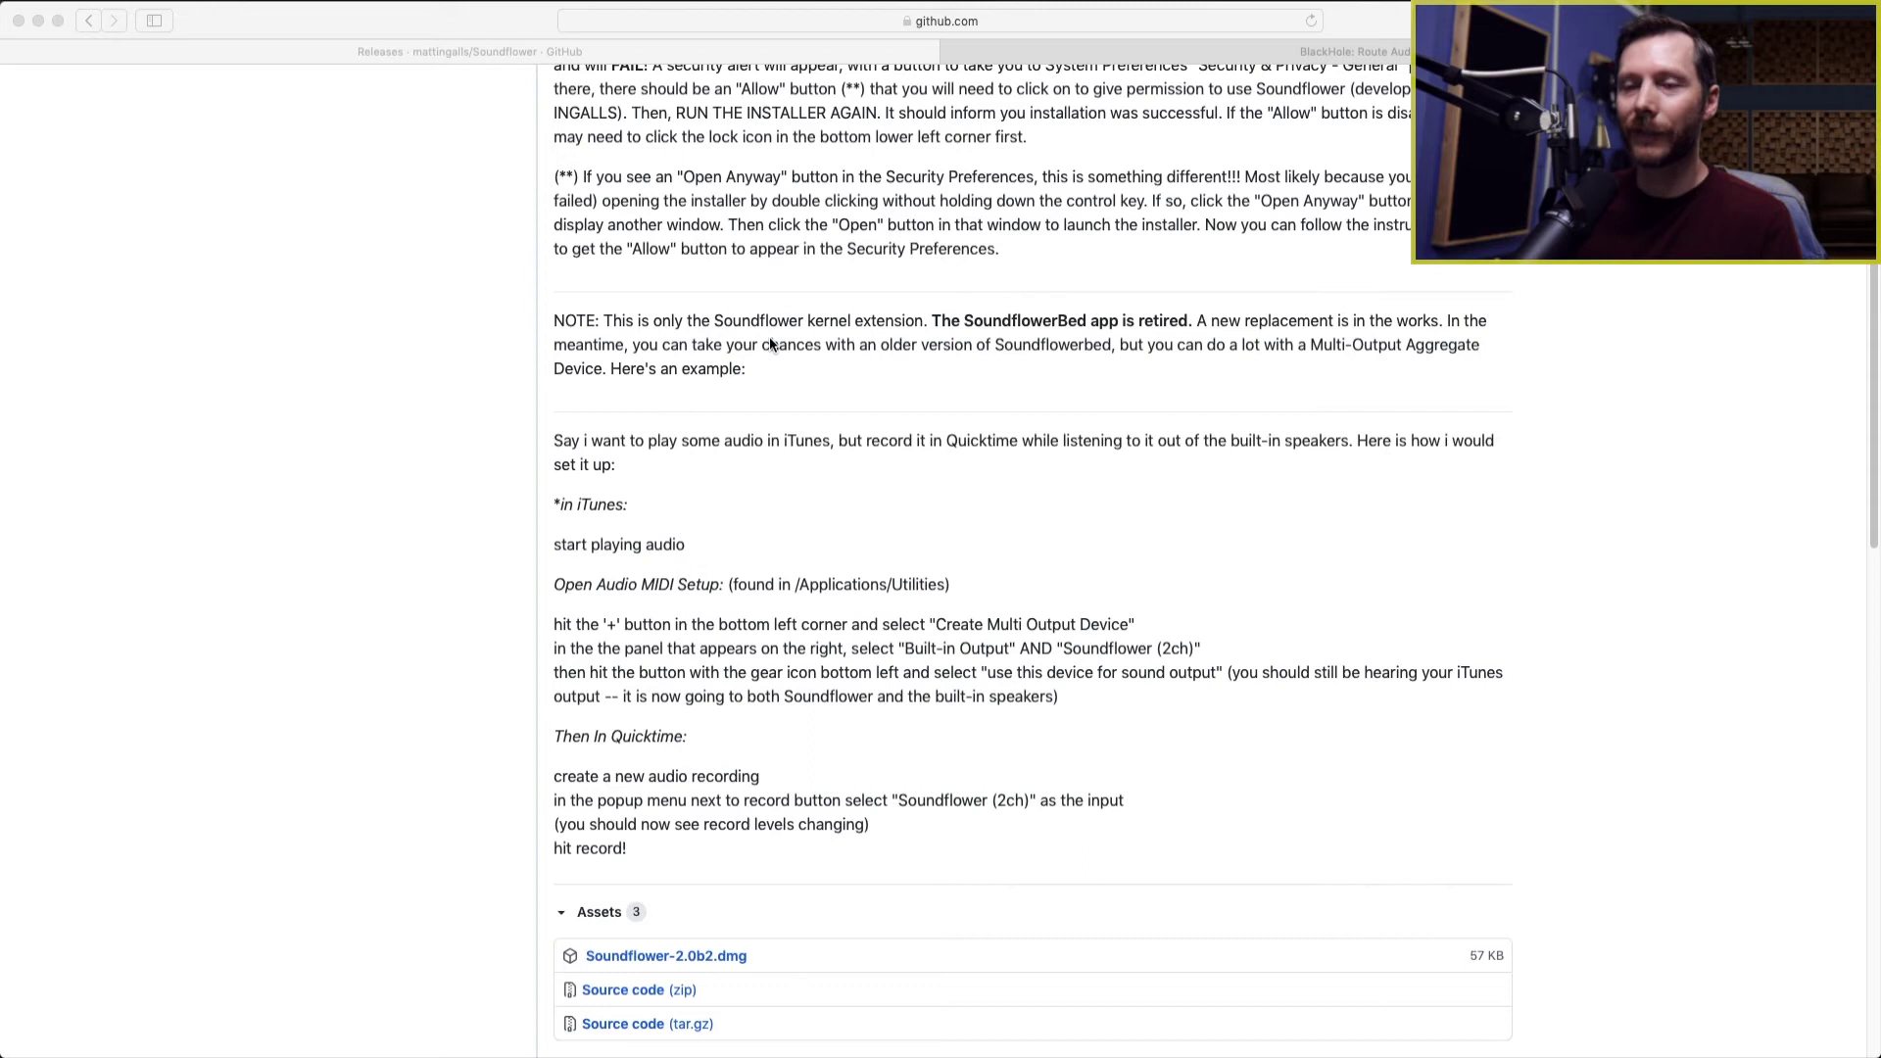
In Logic's Audio preferences, set Output Device to Soundflower/Profire Multi-Output Device
left_click(490, 1019)
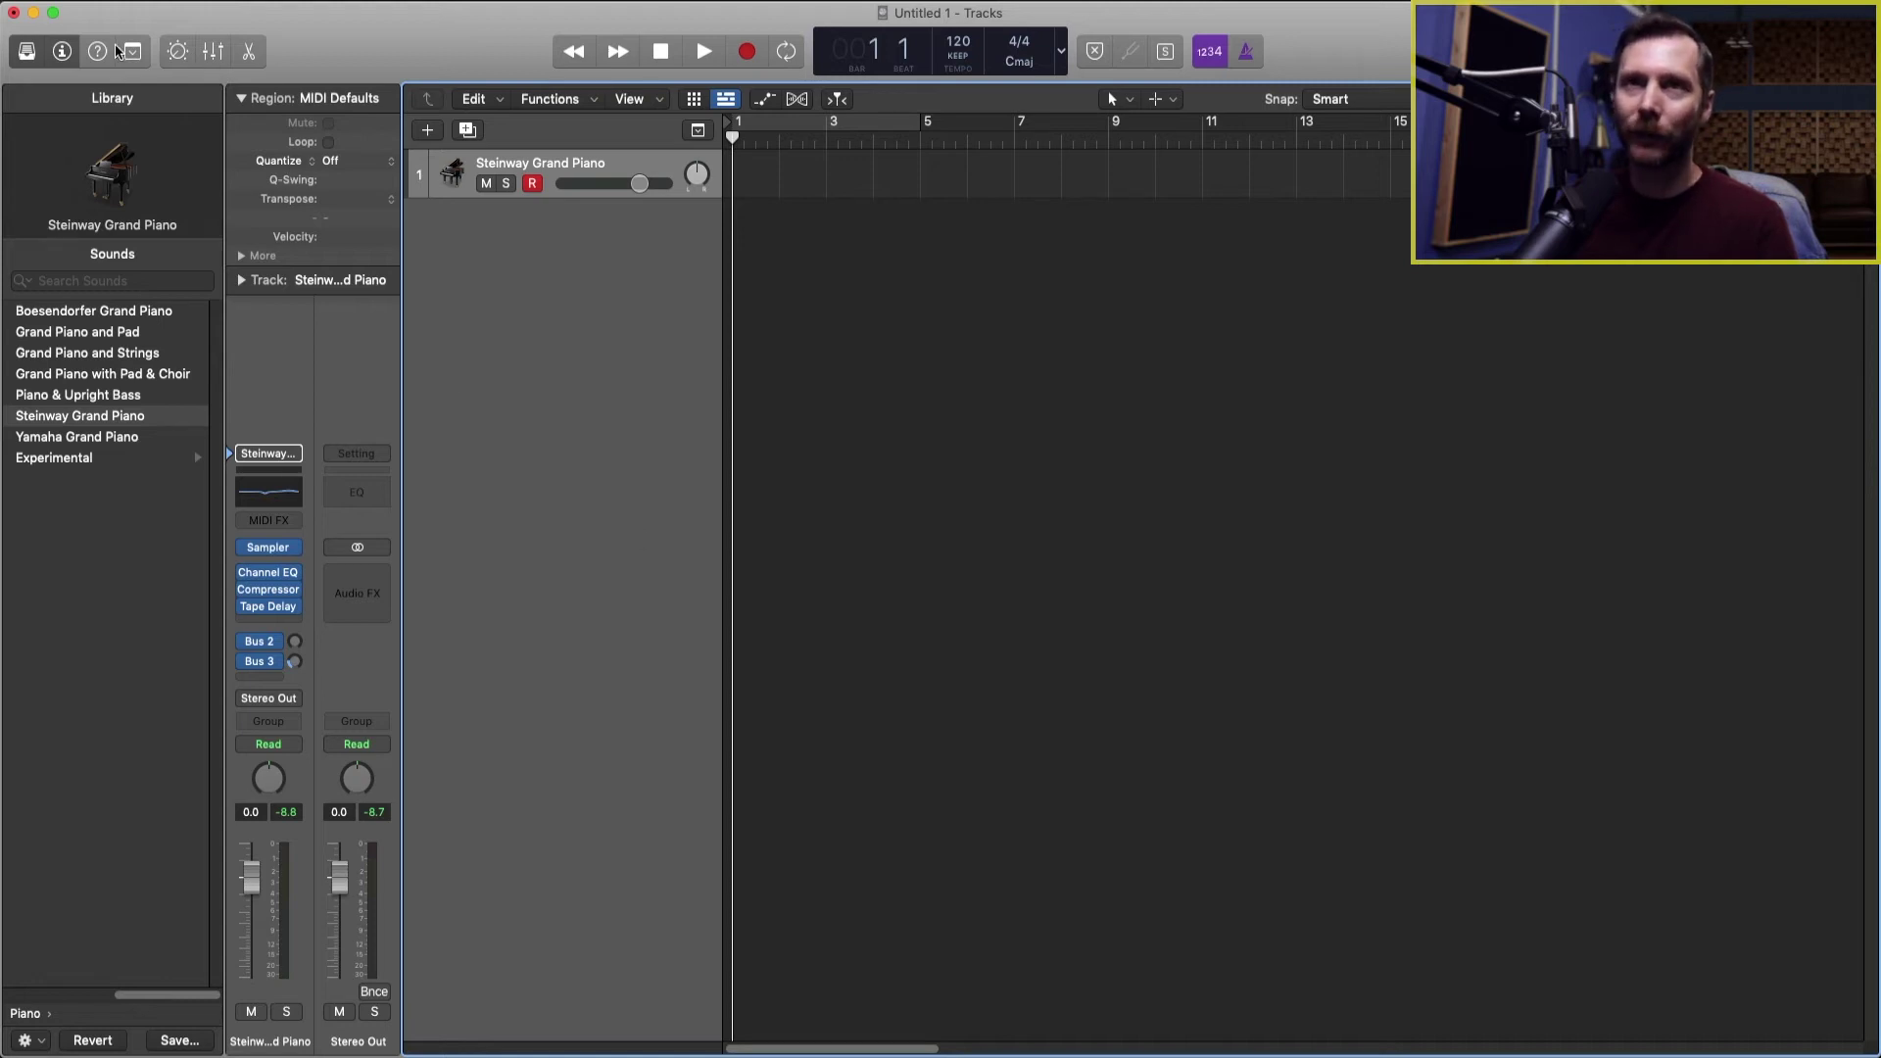
left_click(98, 3)
mouse_move(102, 51)
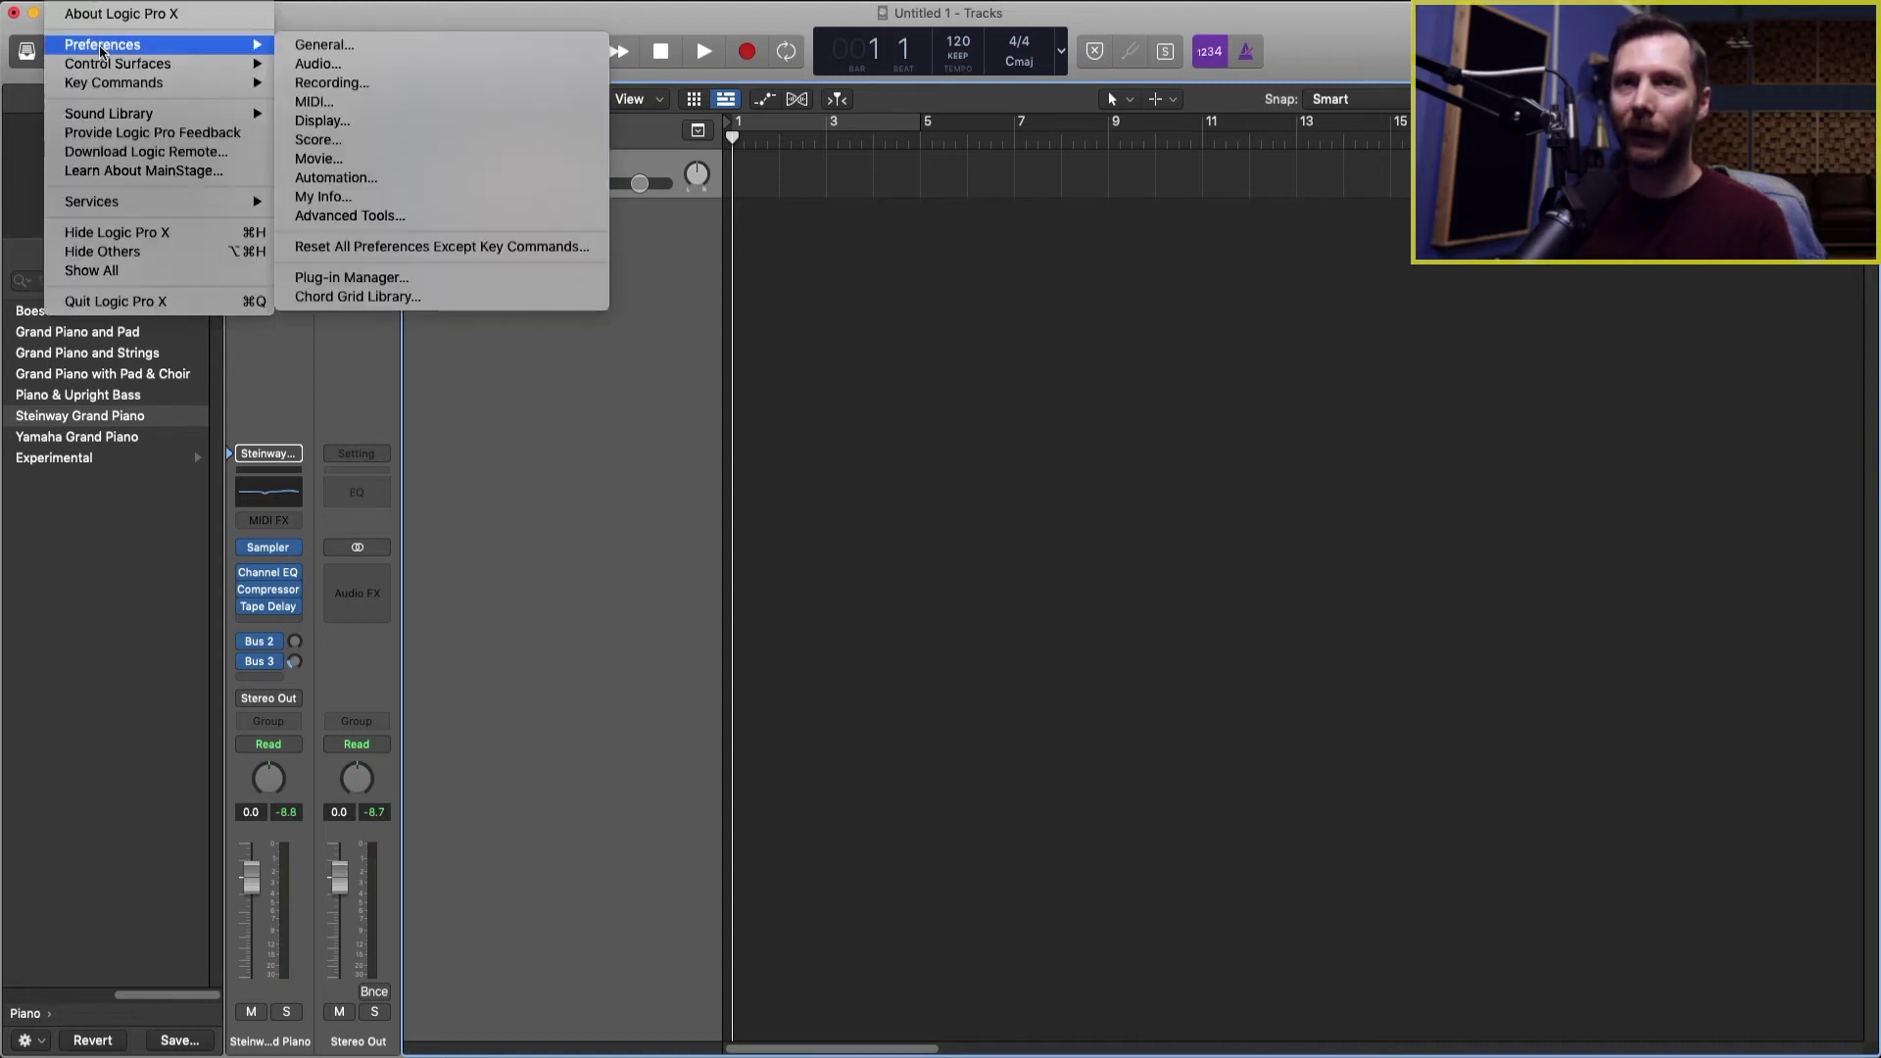
left_click(365, 68)
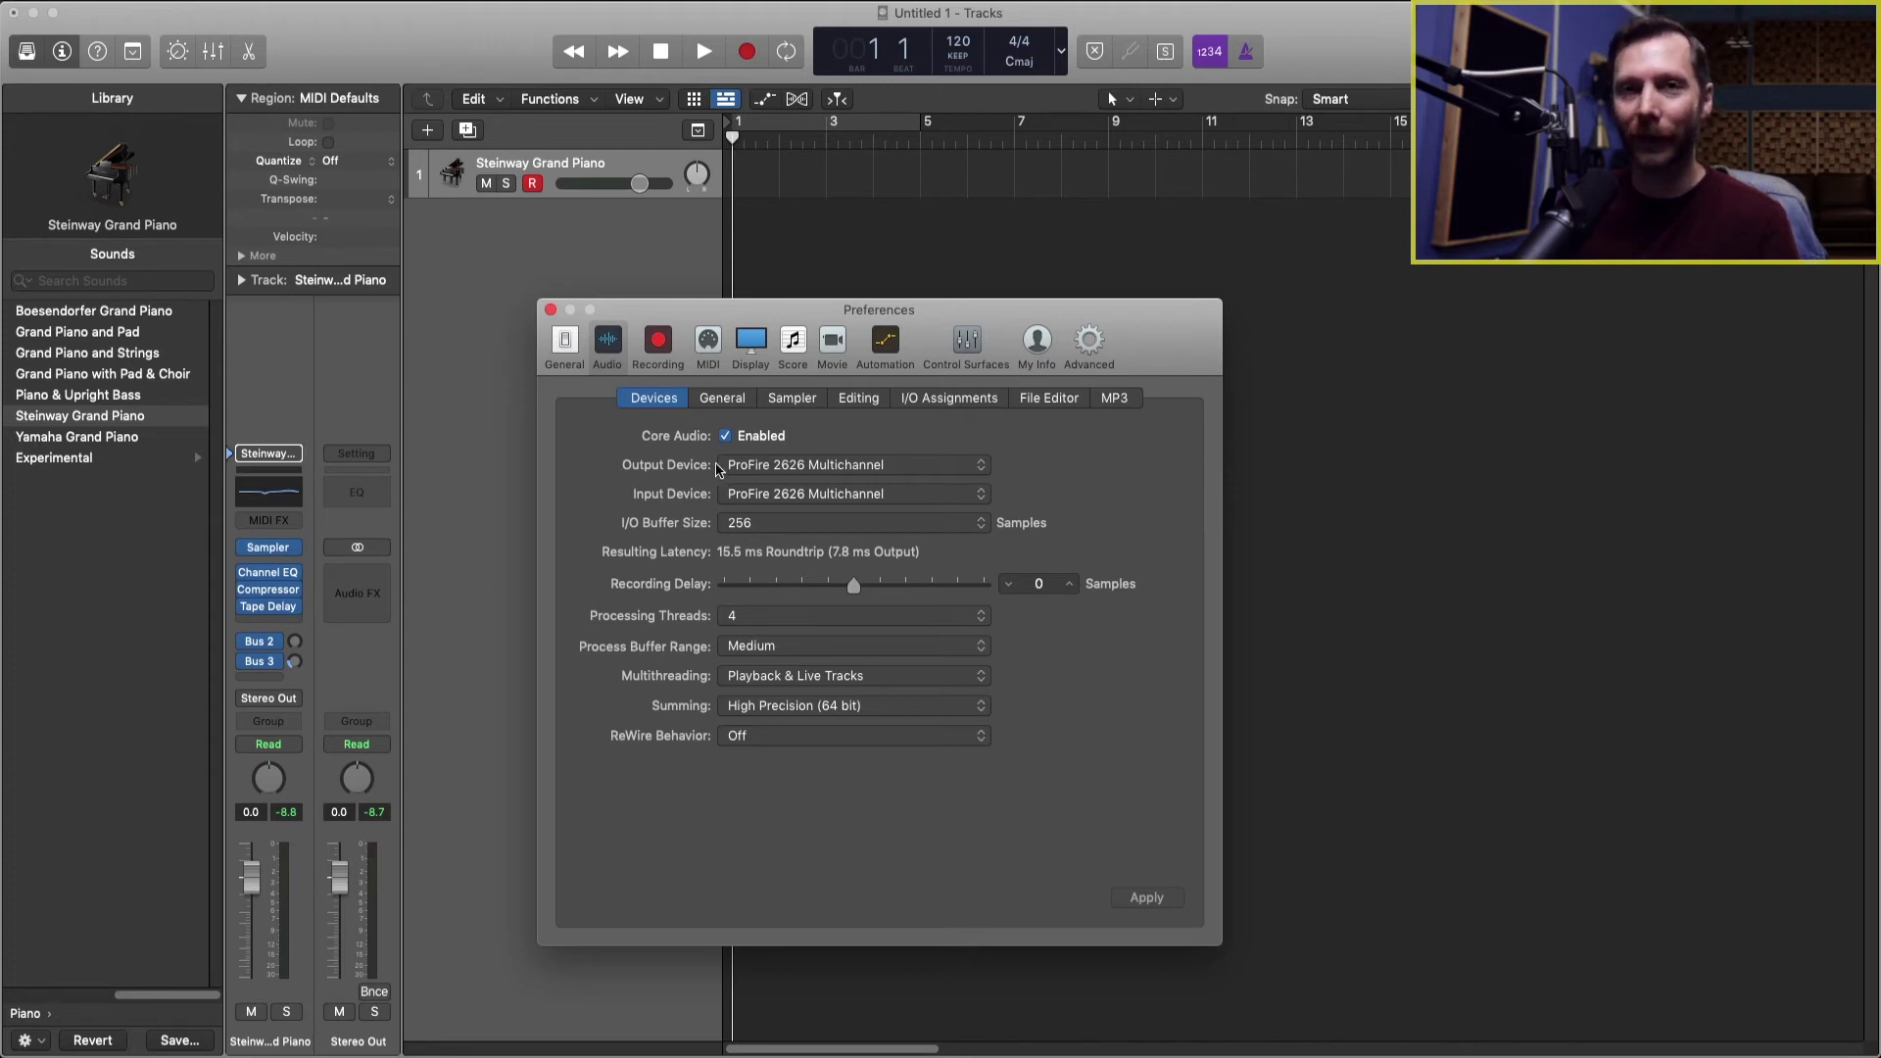
left_click(723, 467)
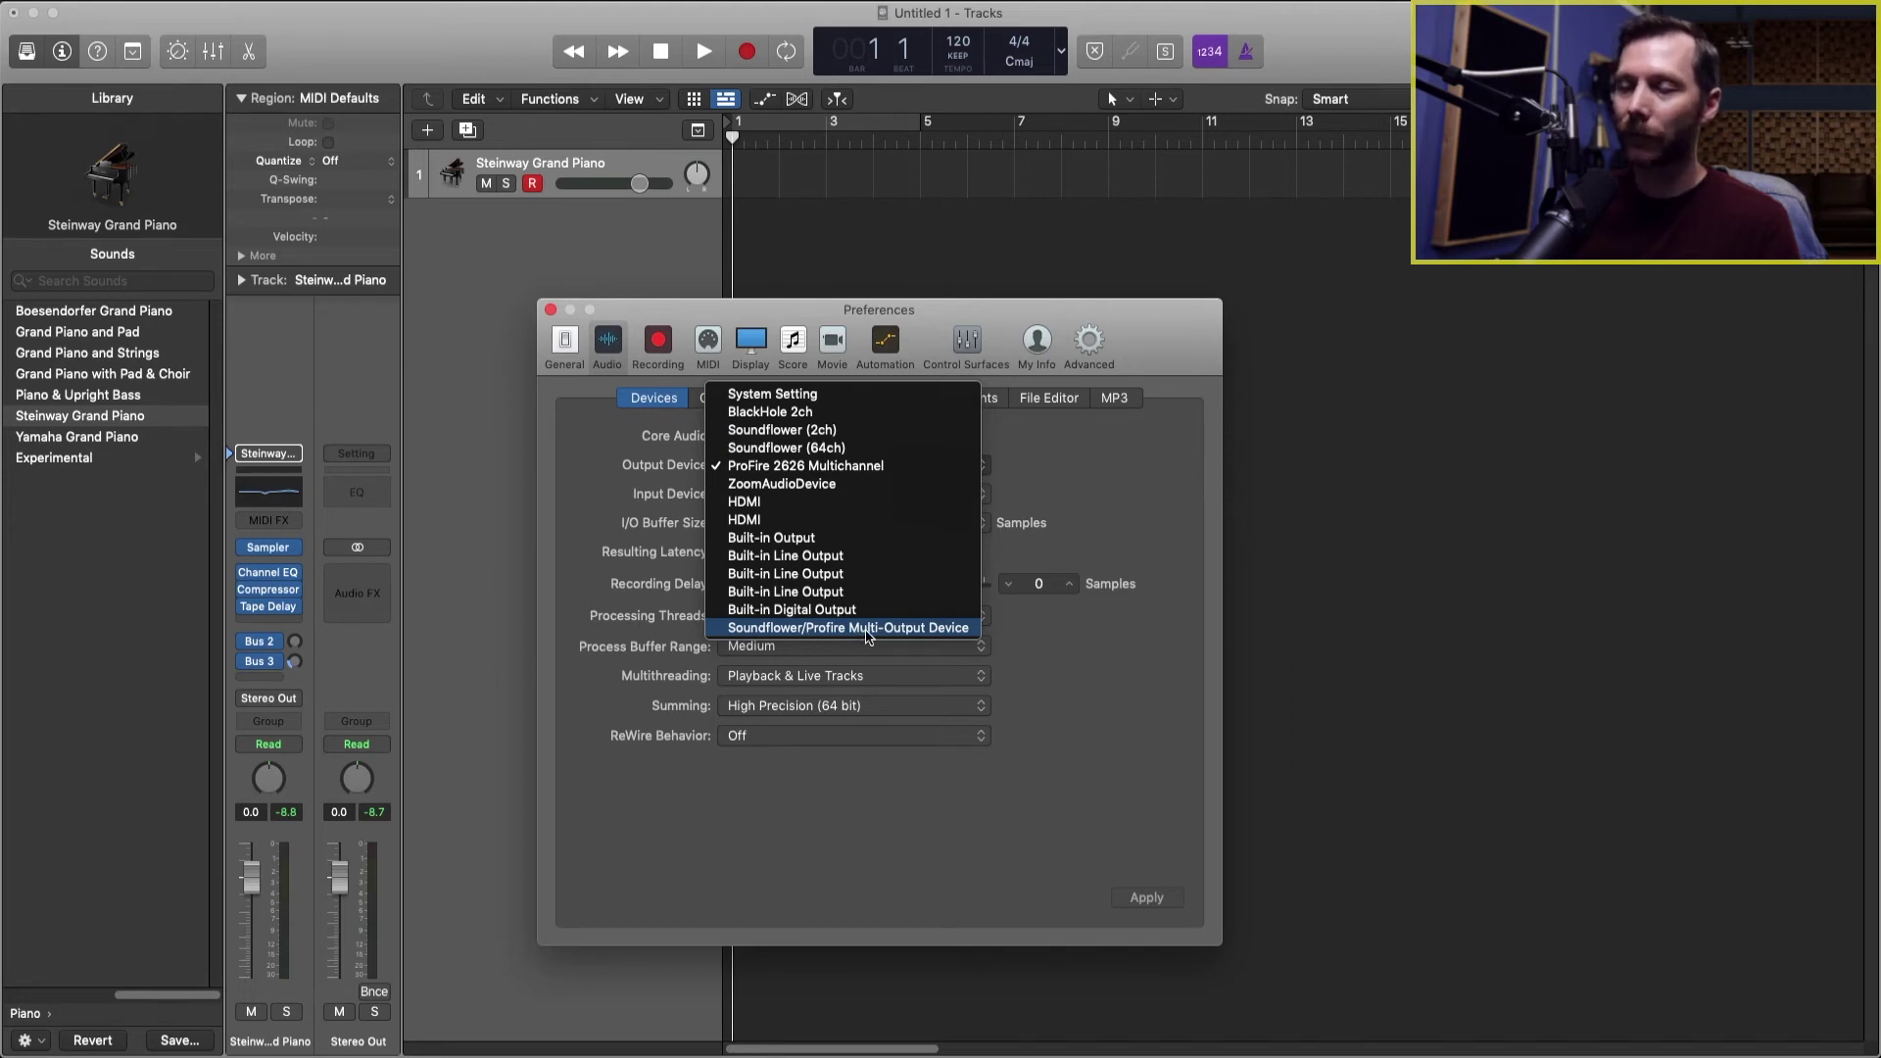
left_click(867, 632)
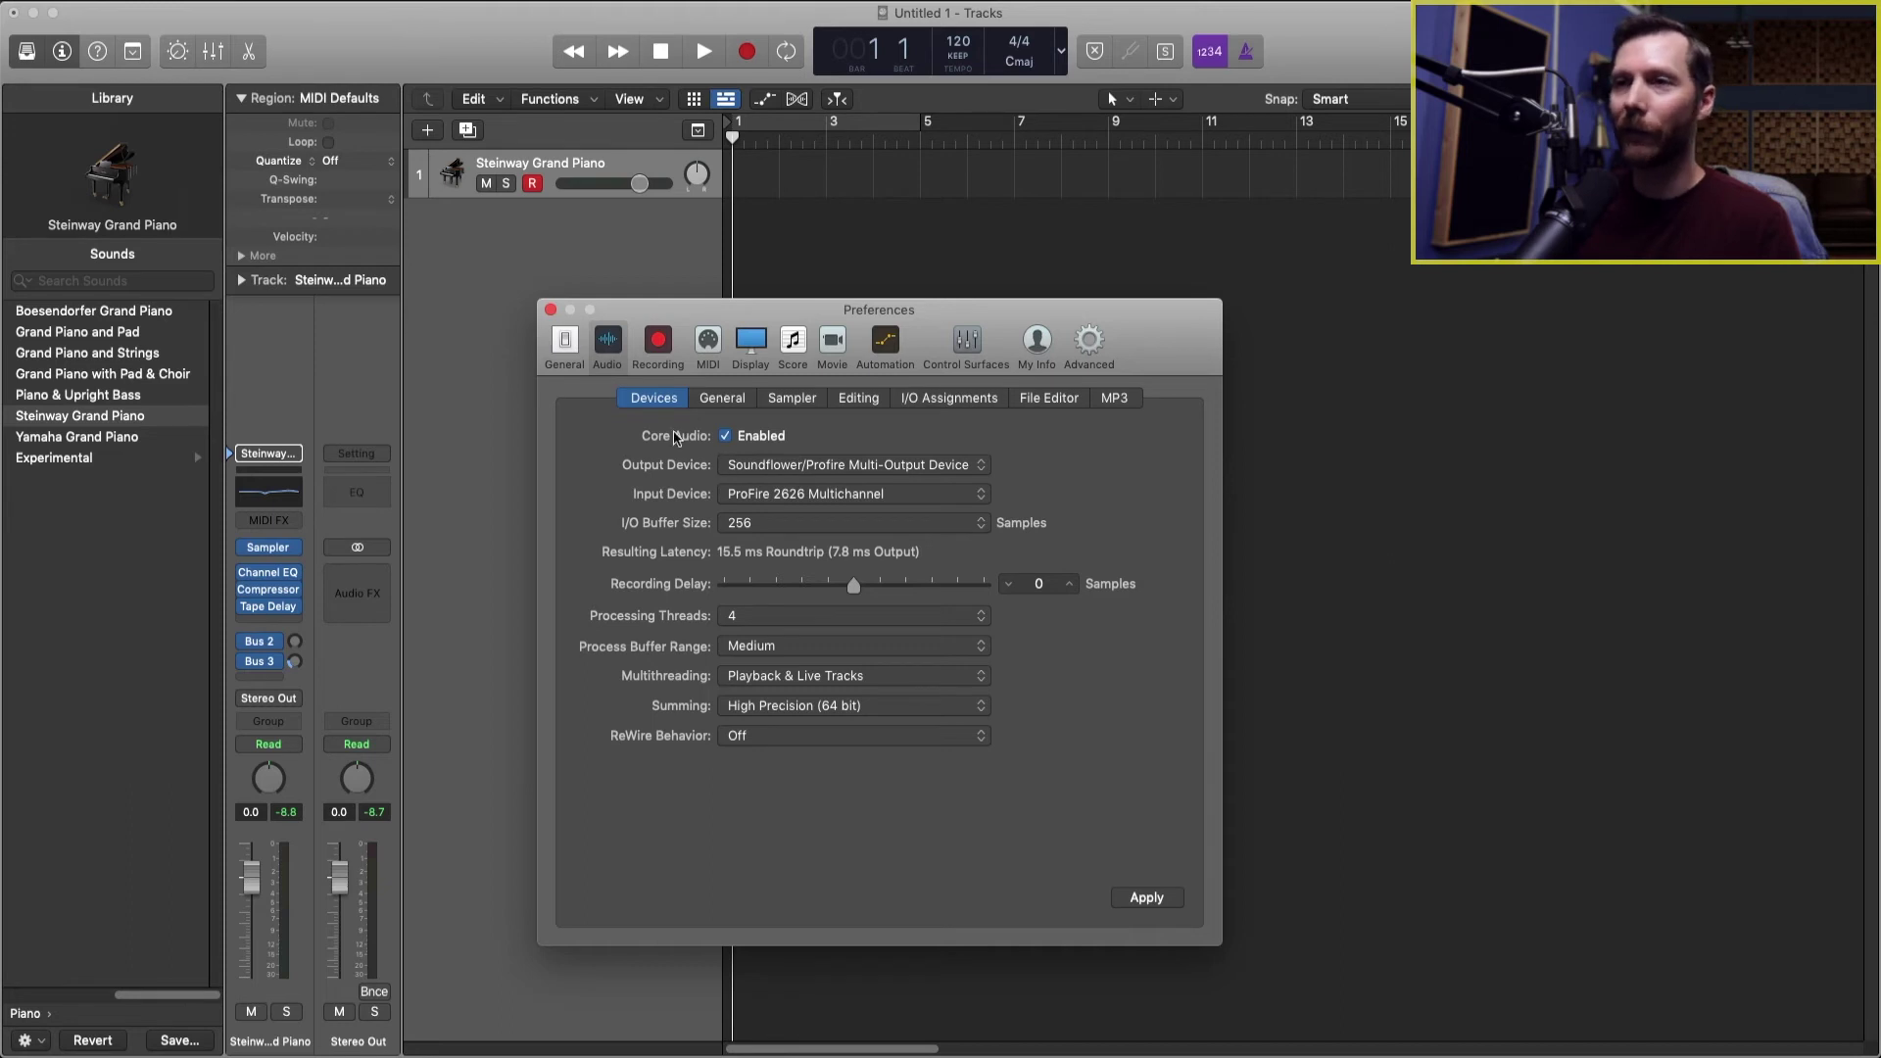
Close Logic's preferences and add an Audio Input Capture source in OBS Studio
left_click(550, 311)
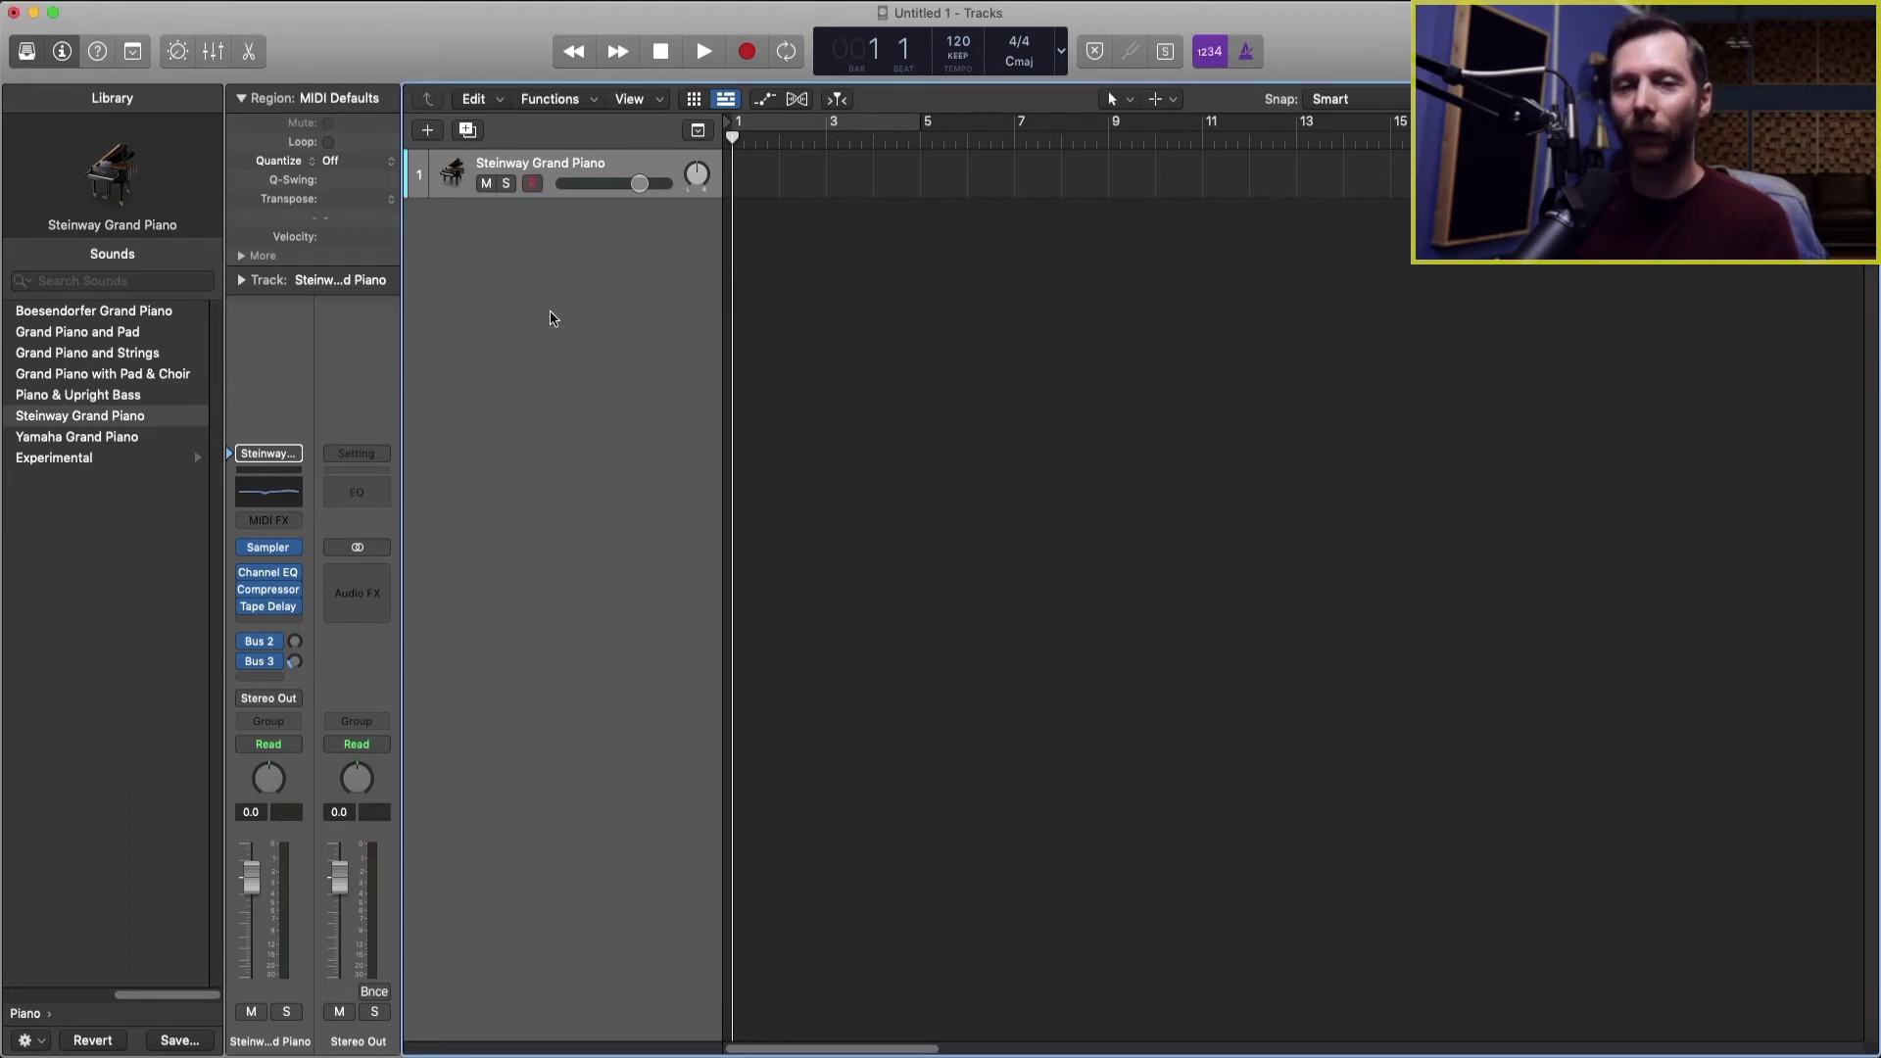
key("super+Tab")
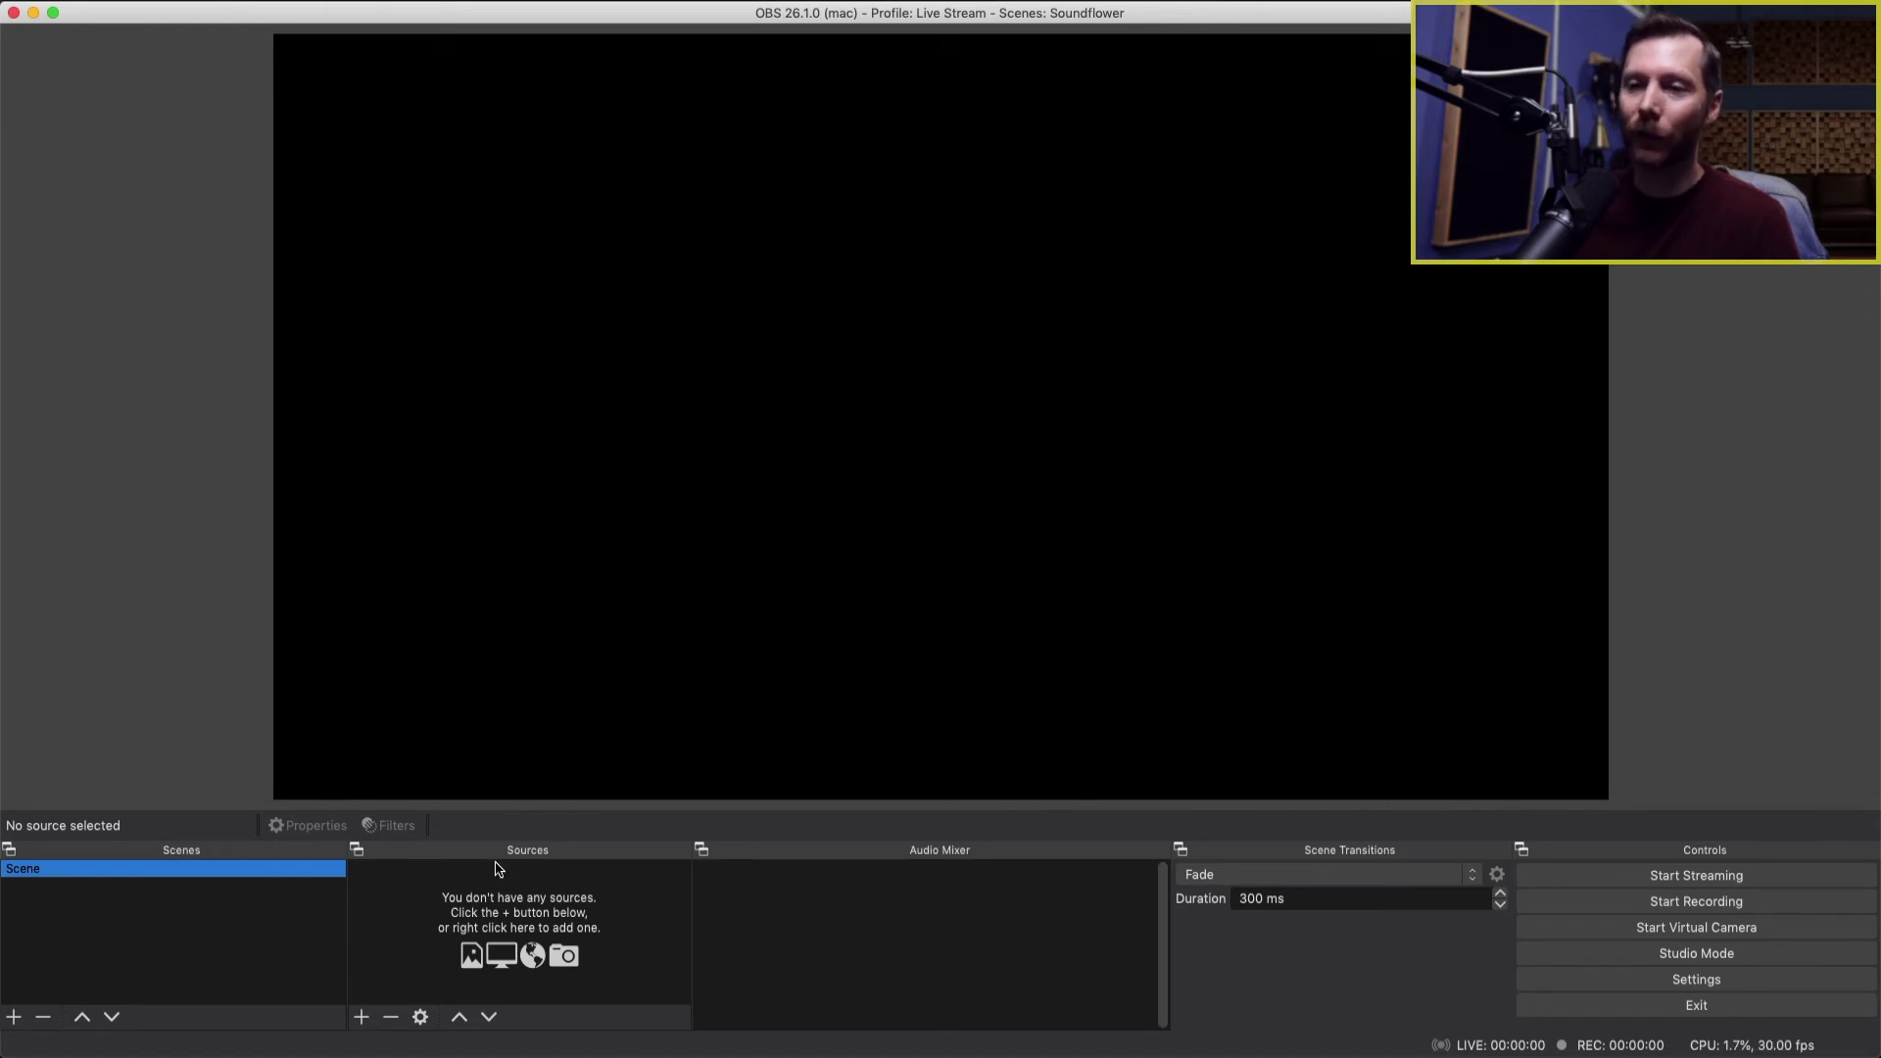
left_click(361, 1019)
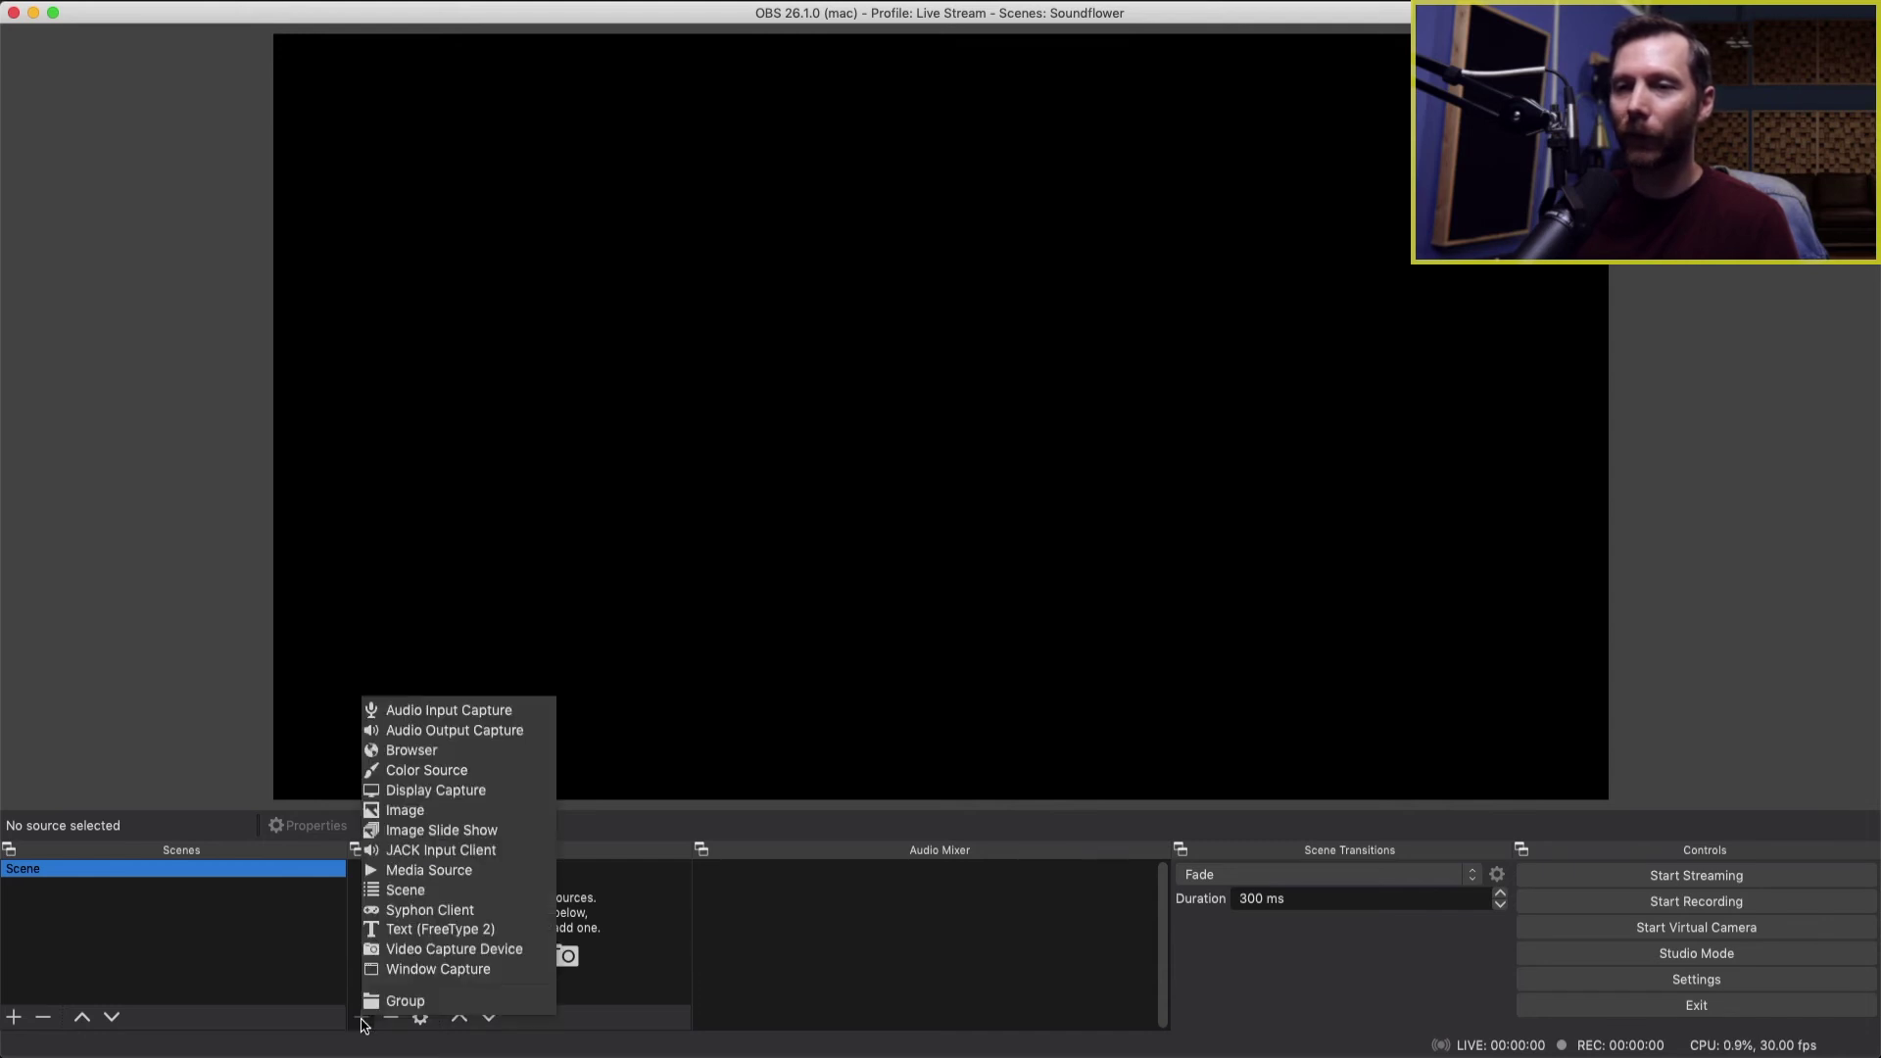
left_click(508, 723)
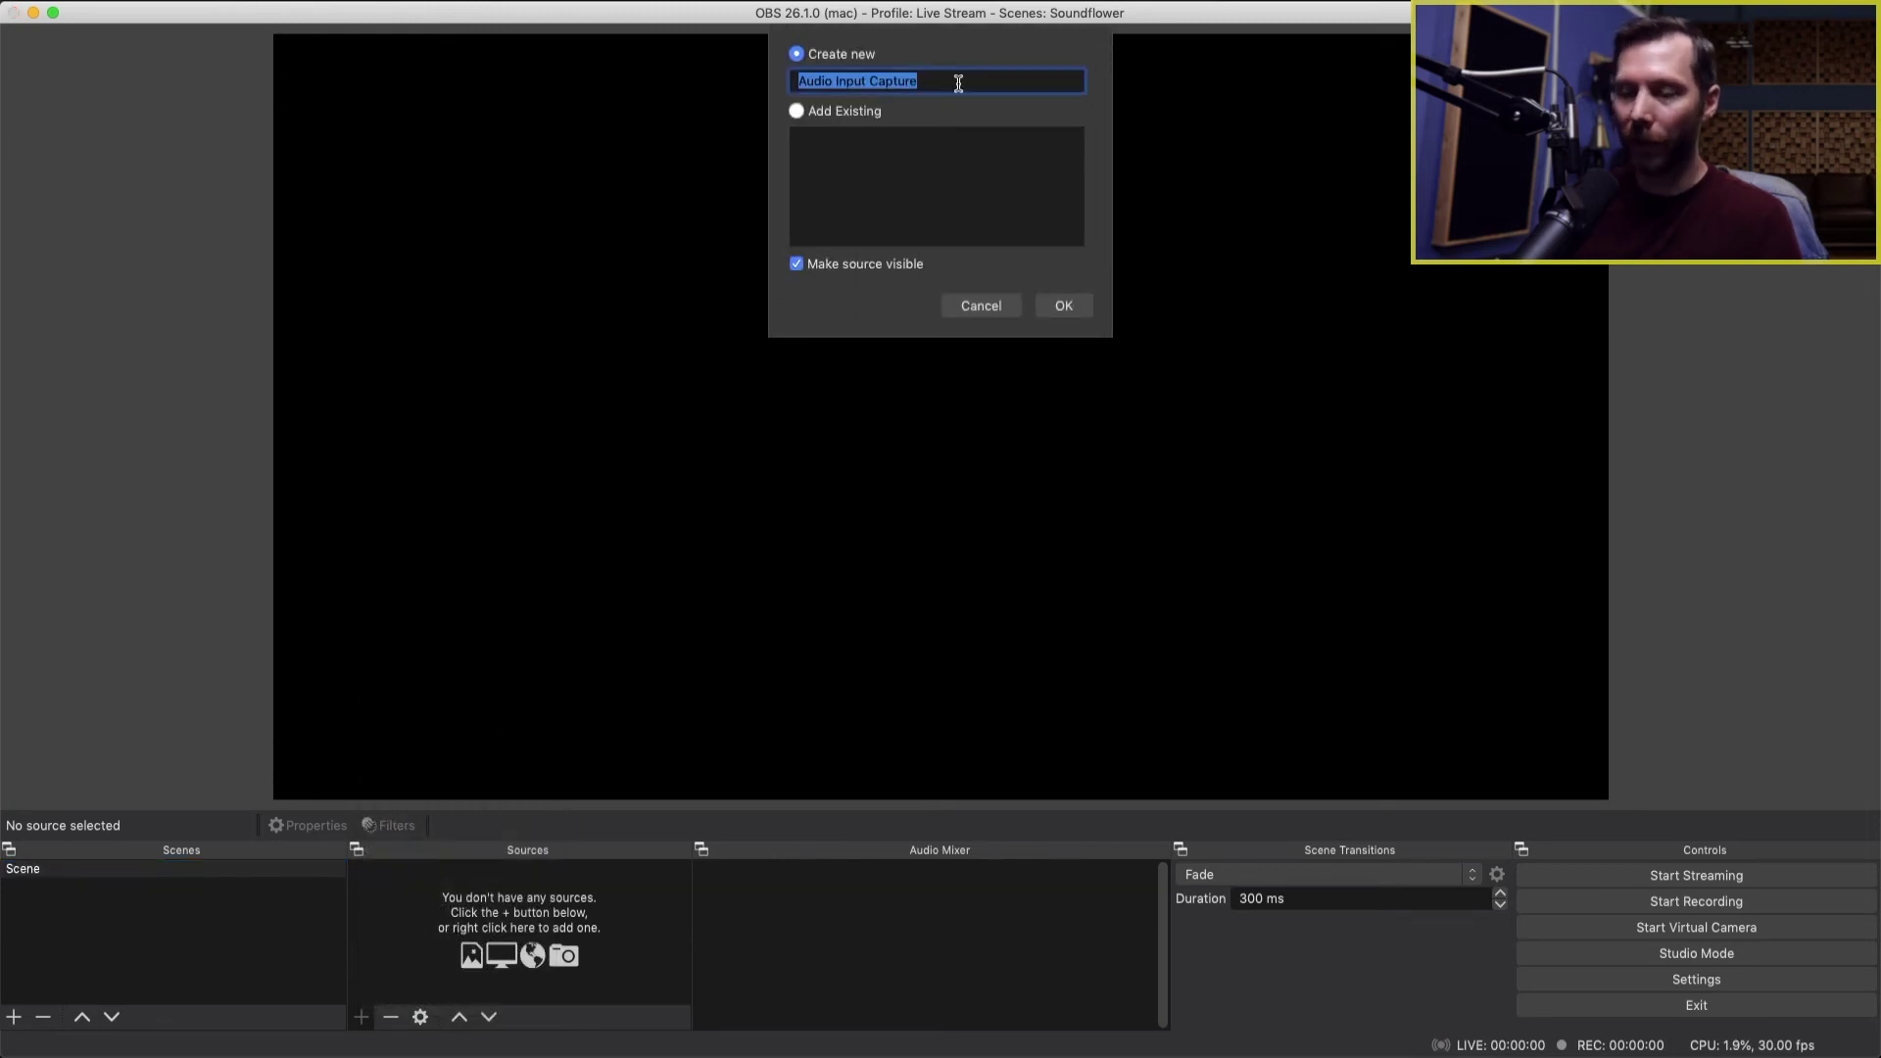
Name the new source 'Soundflower' and set its capture device to Soundflower (2ch)
type("Soundflower")
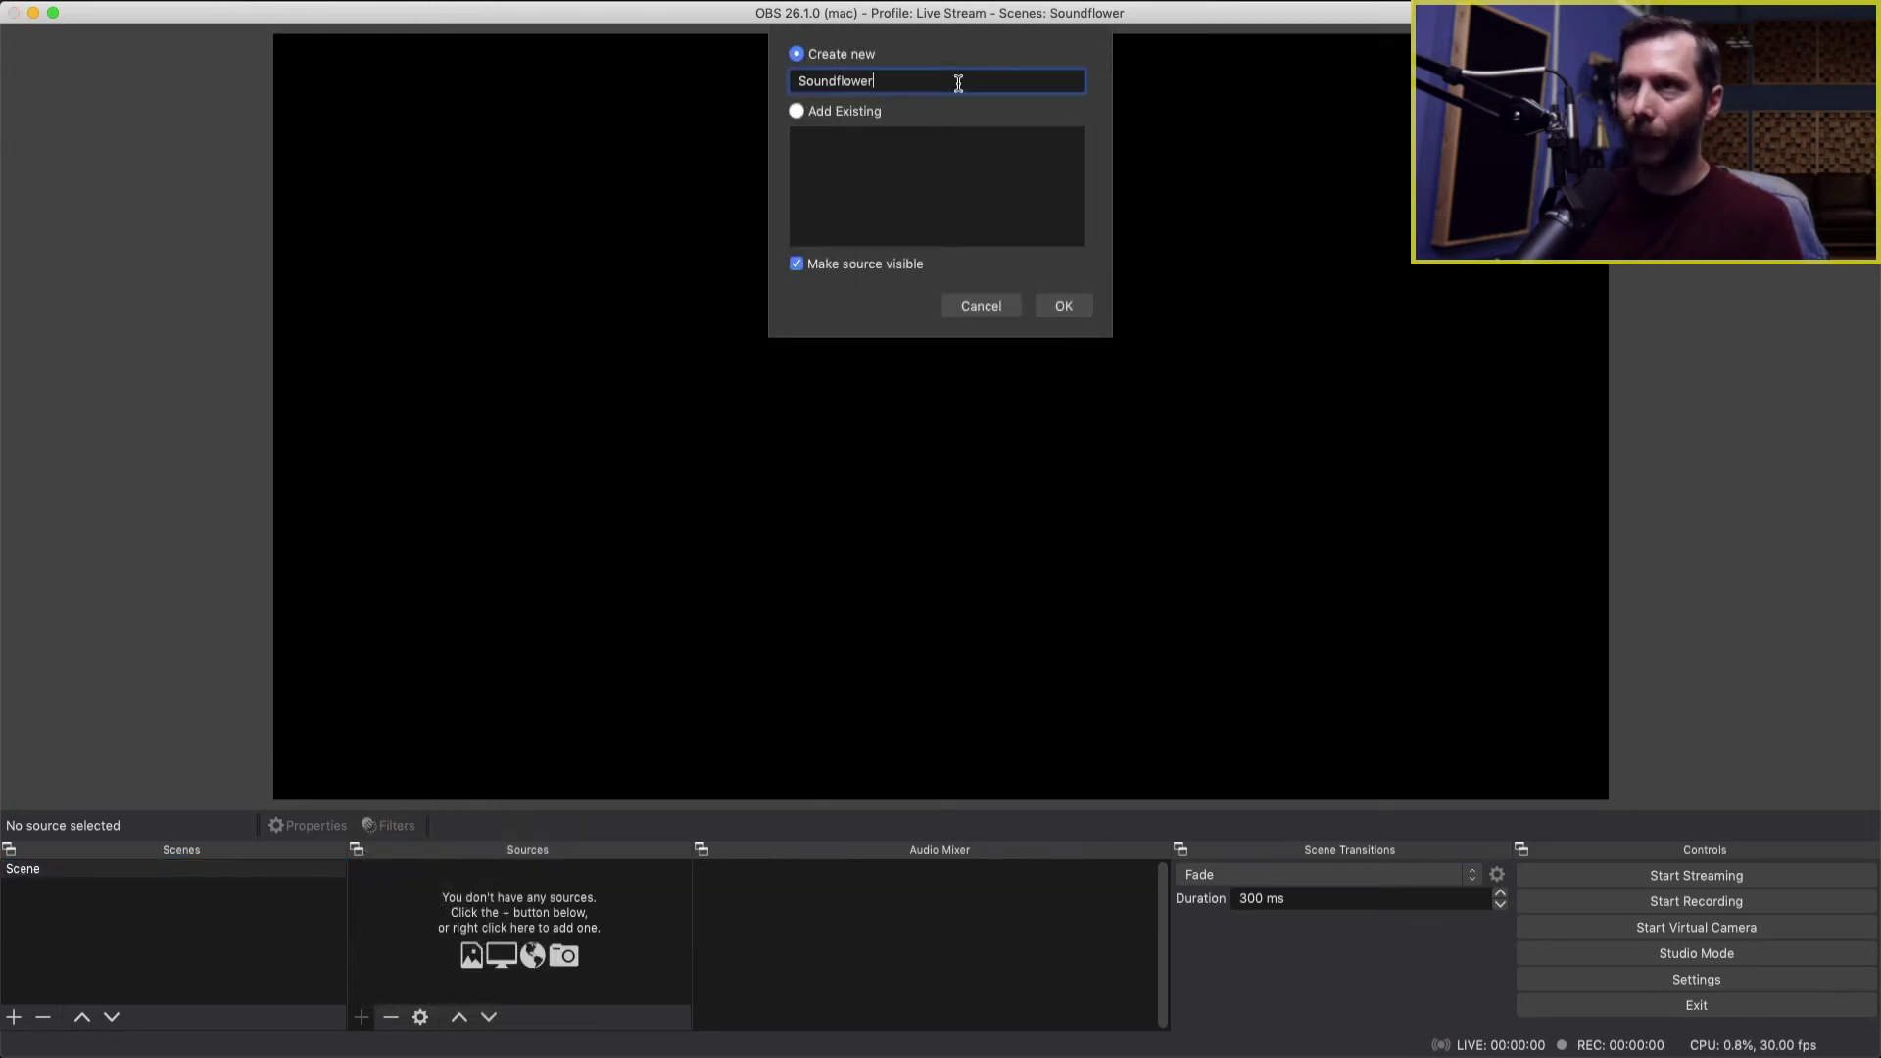
left_click(1078, 309)
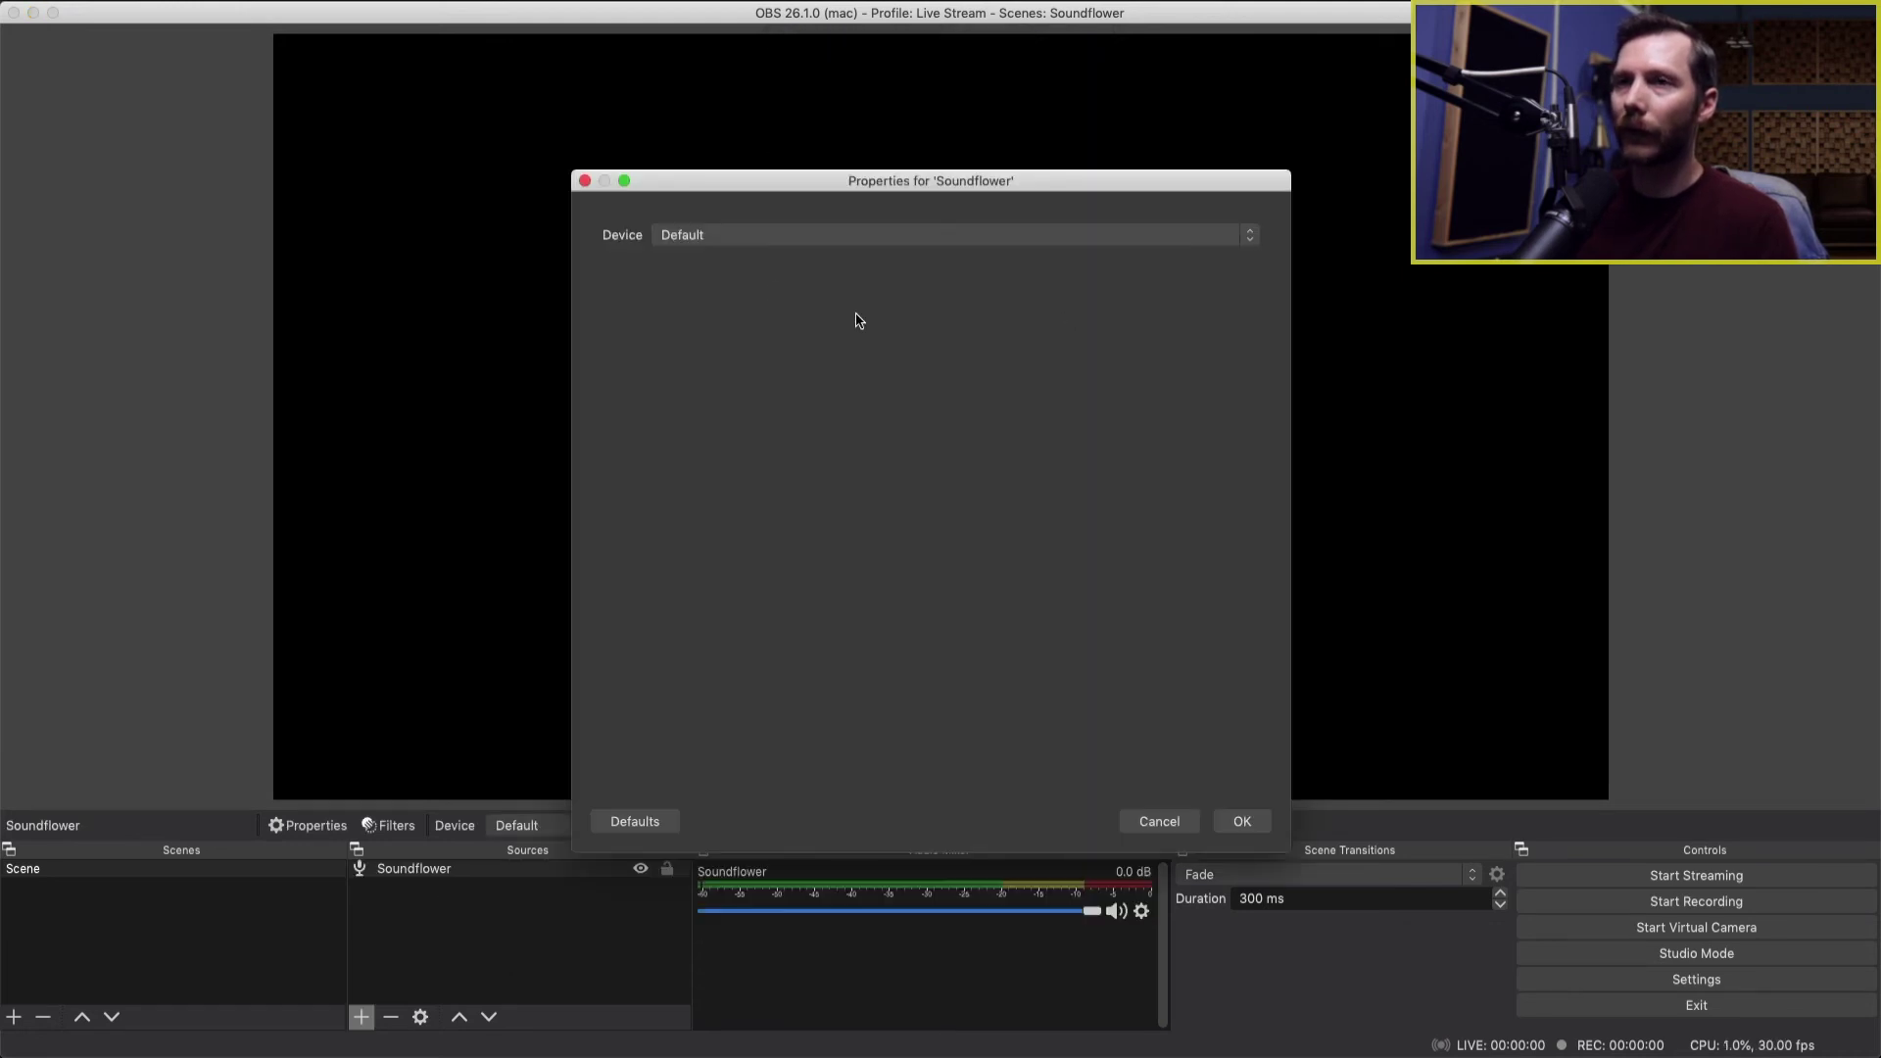
left_click(801, 244)
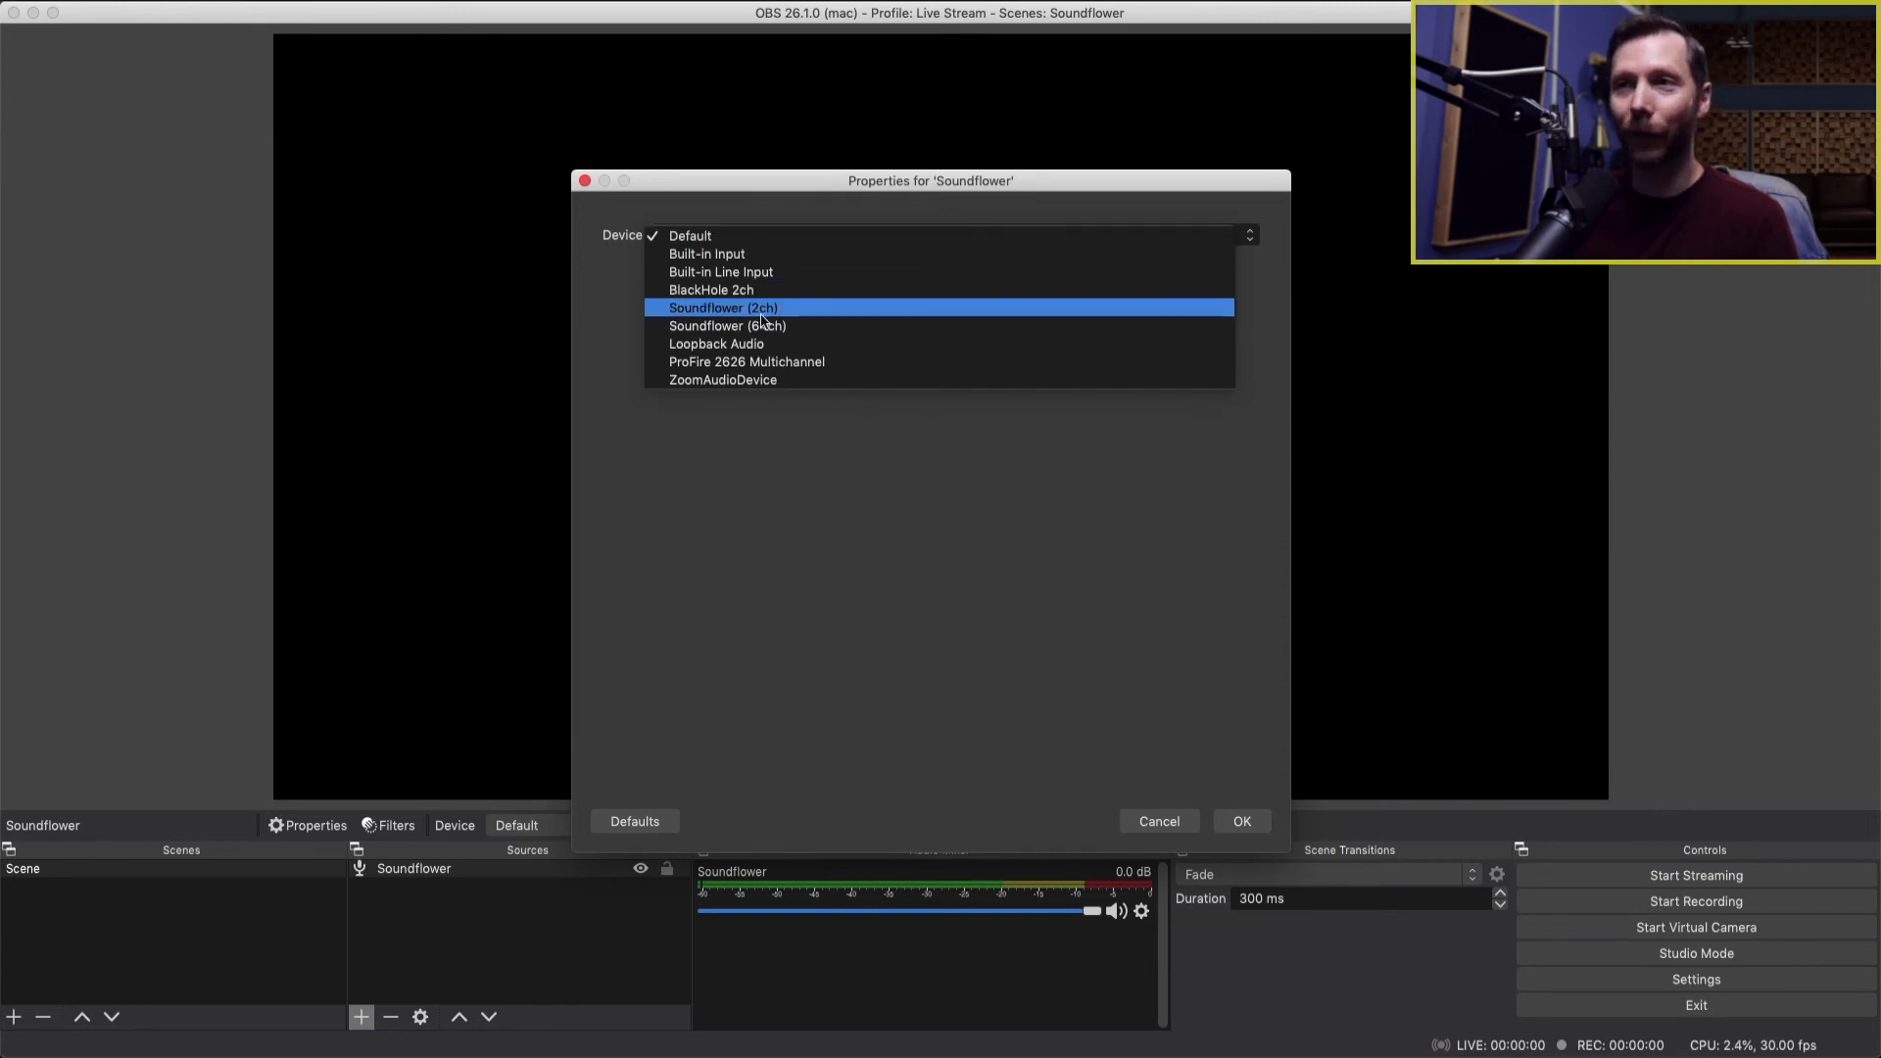
left_click(810, 312)
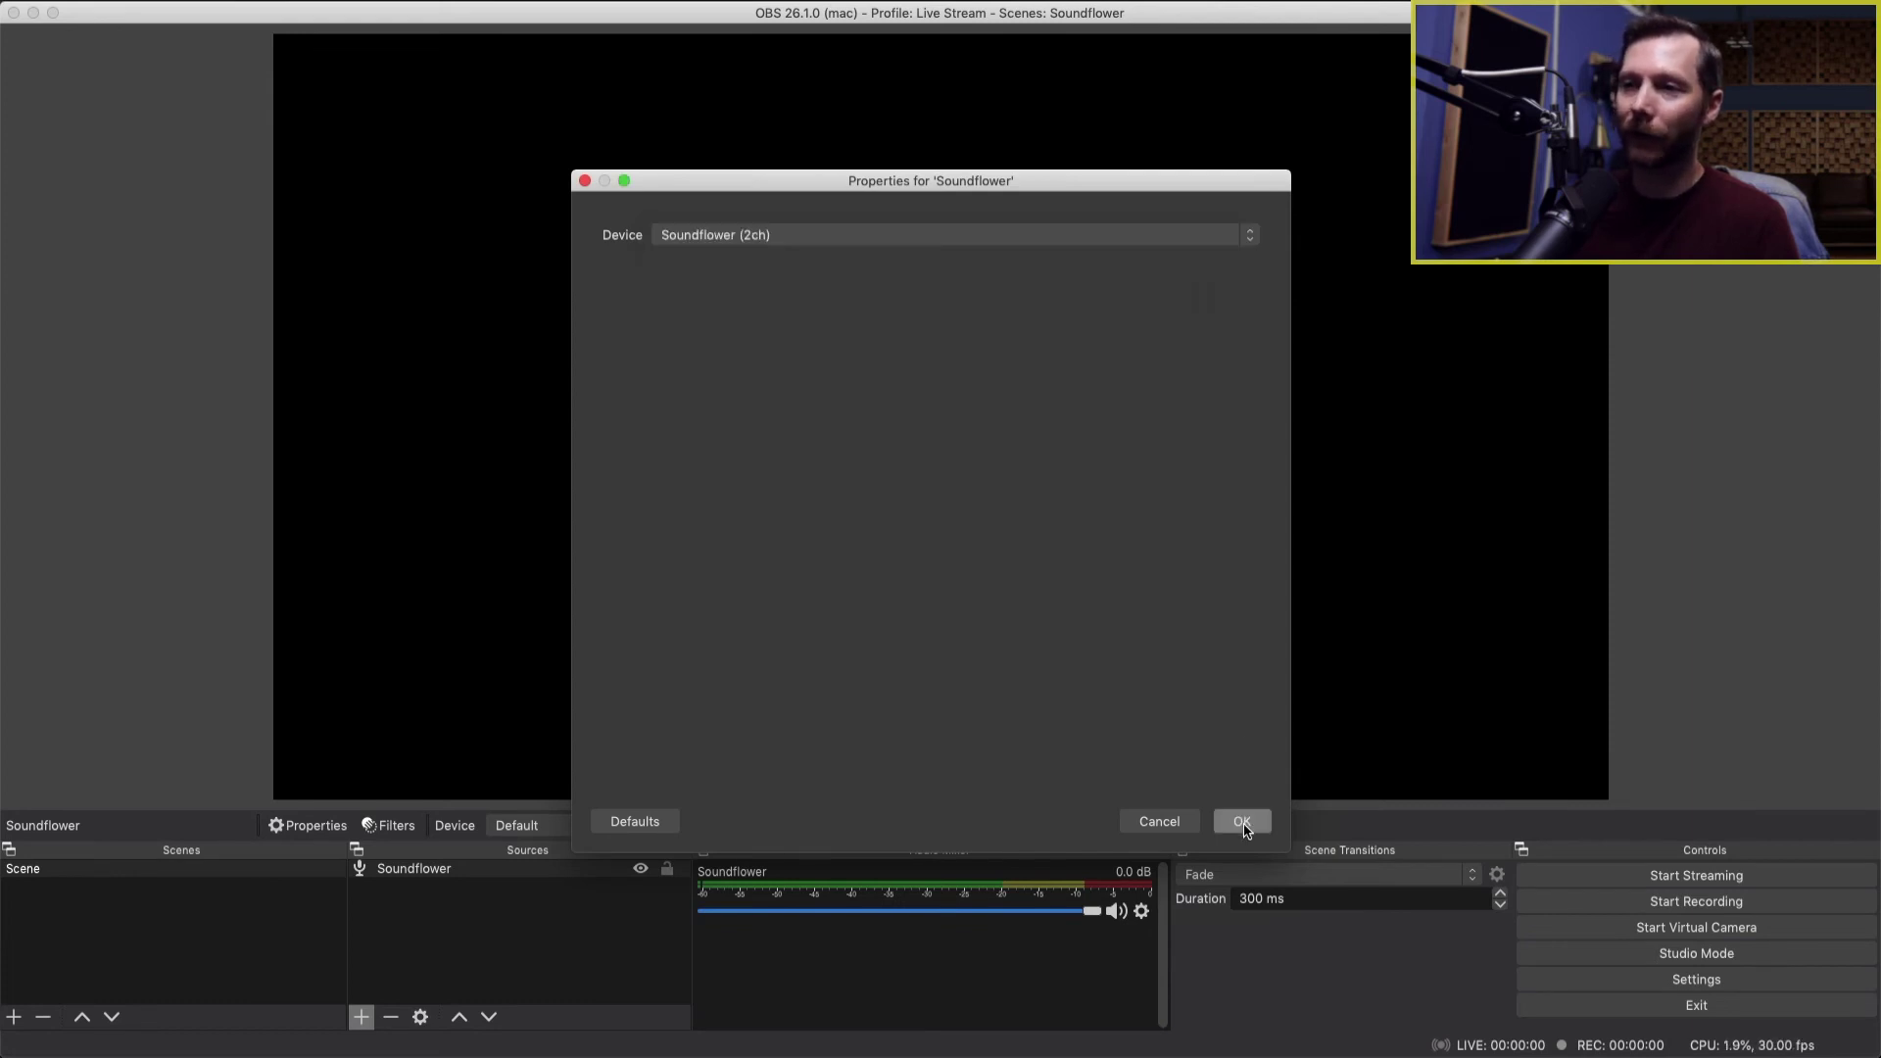
Confirm the OBS source's device settings and bring the Logic Pro window back into focus
left_click(1243, 823)
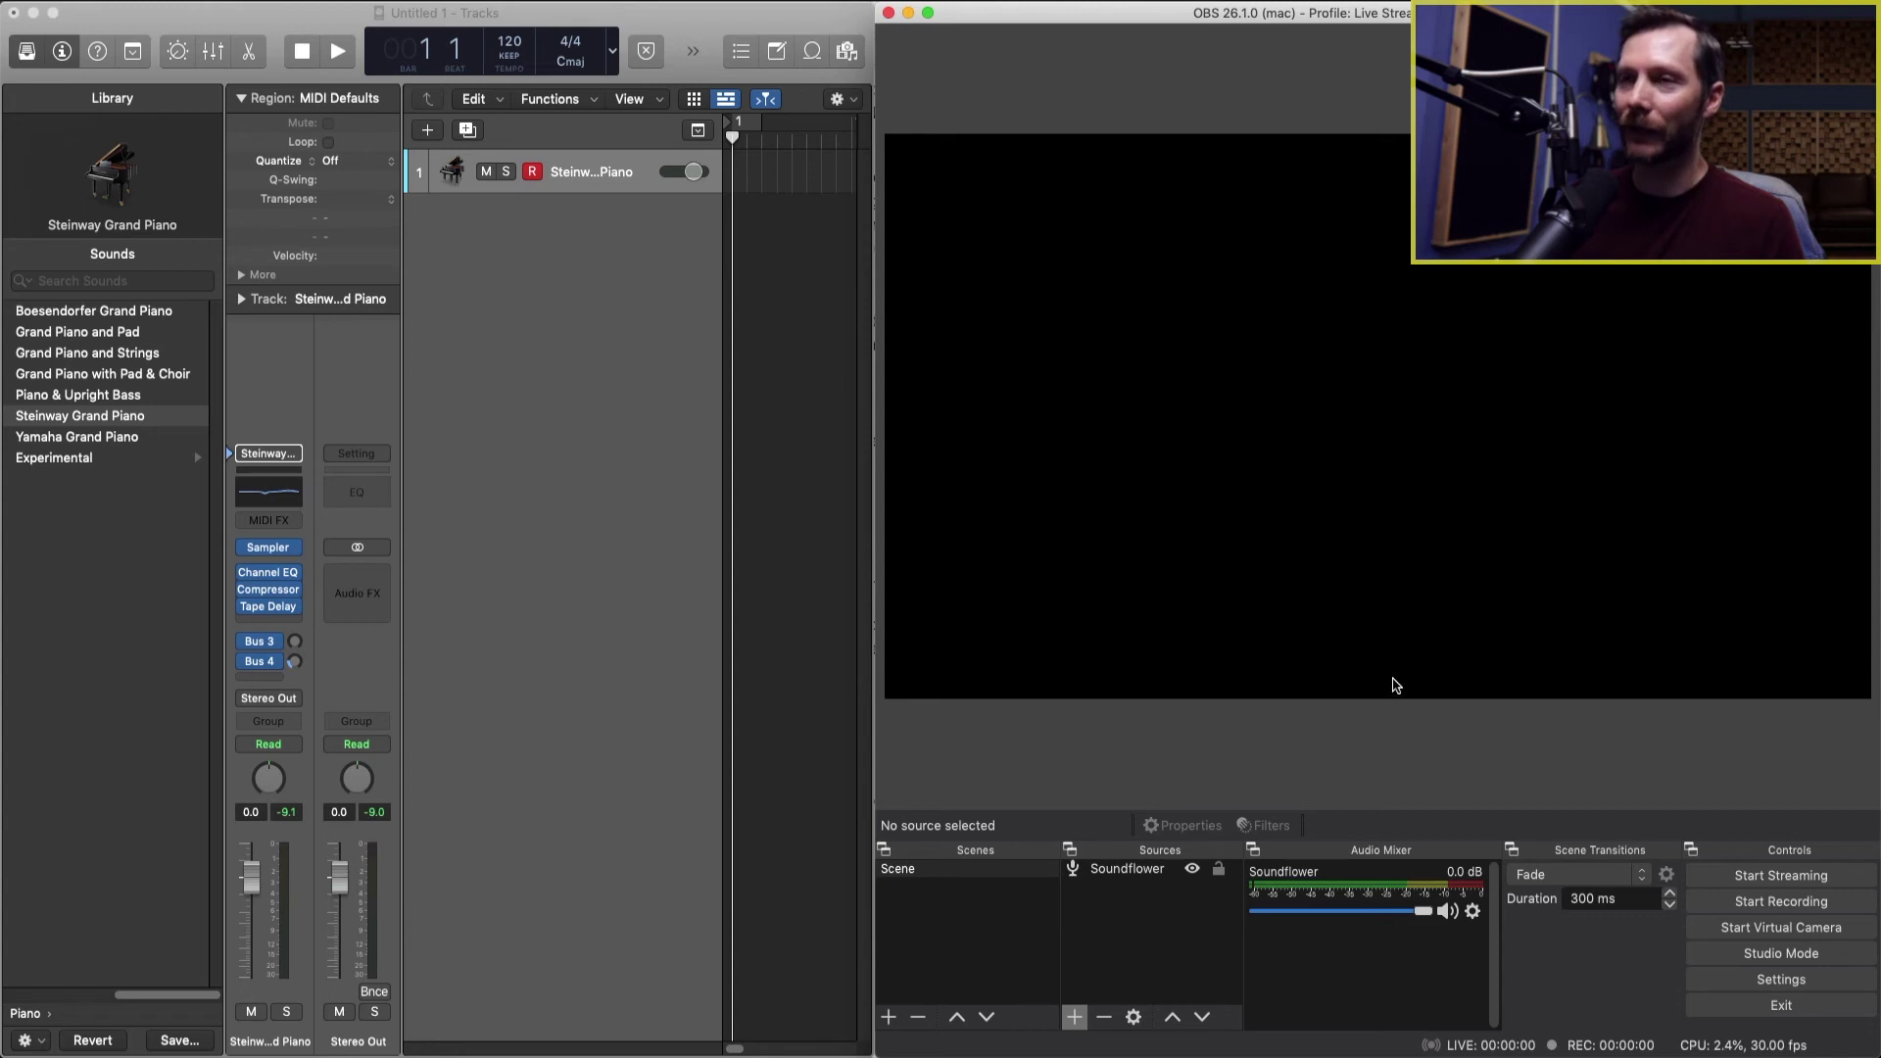
left_click(588, 188)
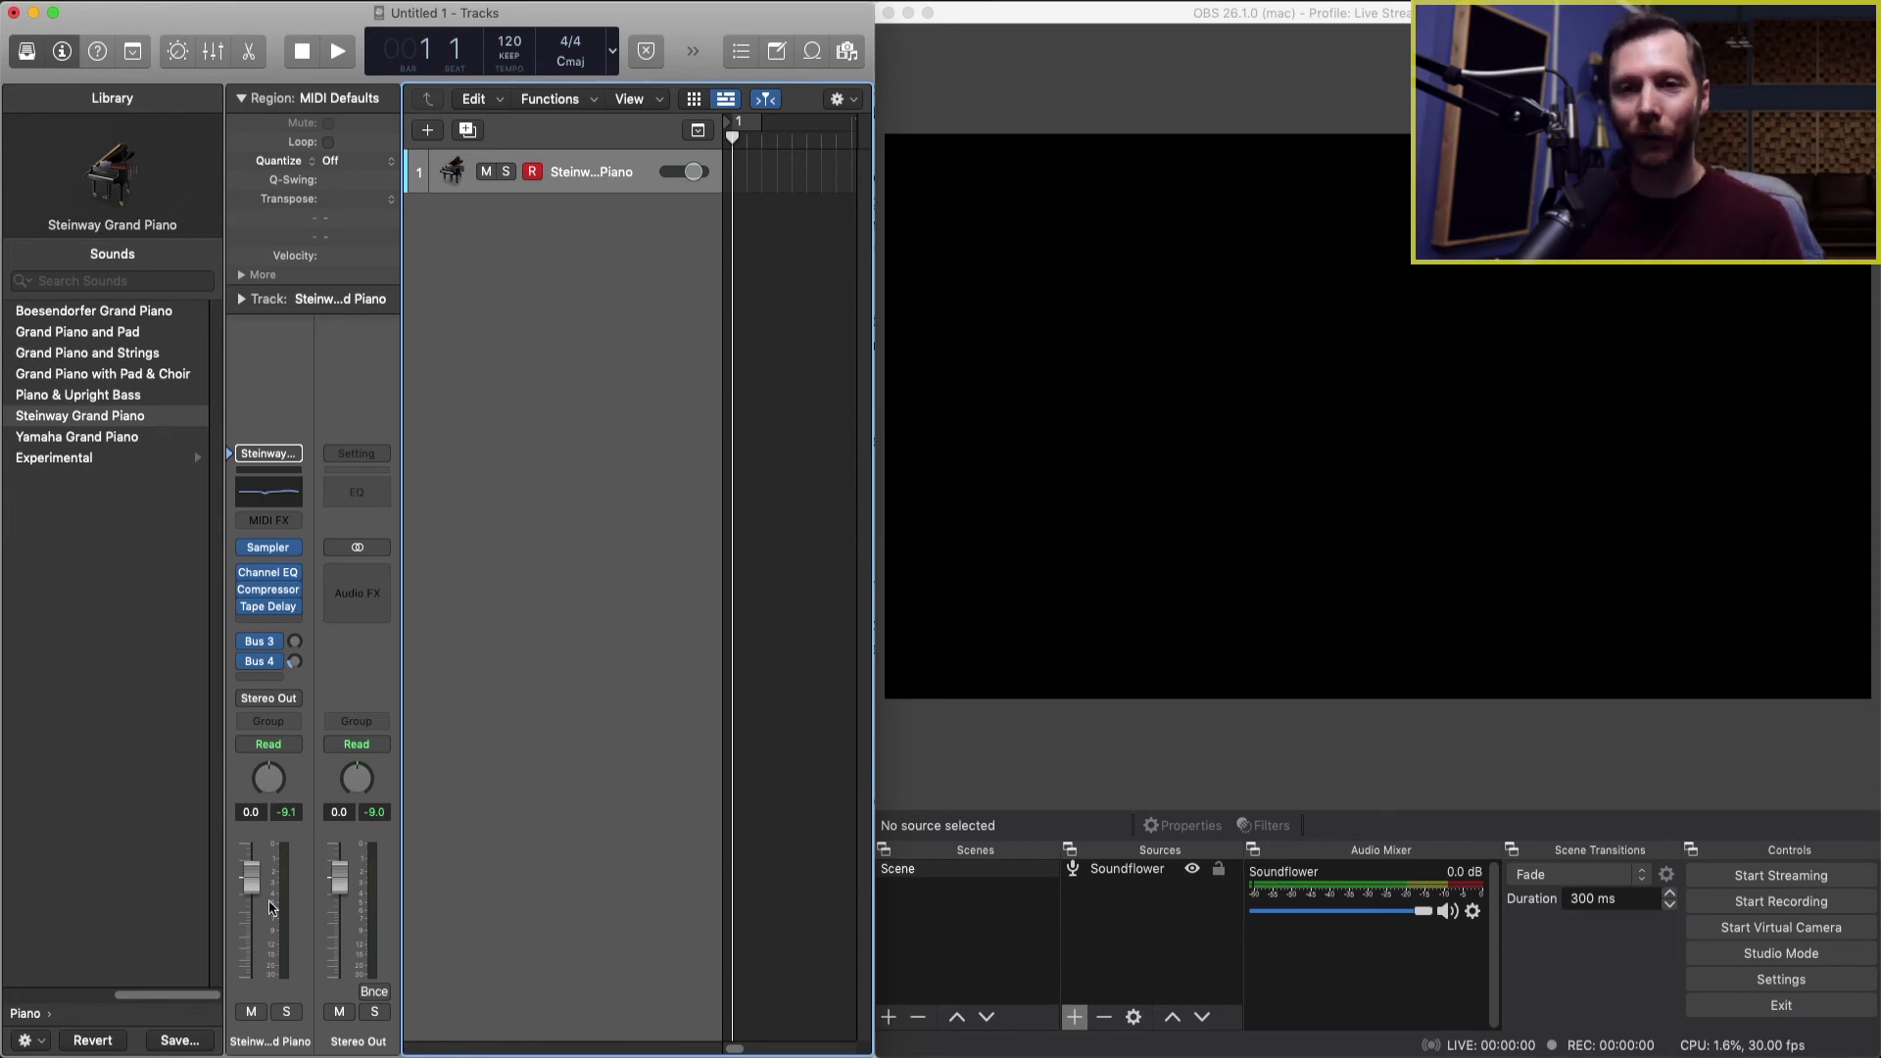
left_click_drag(201, 996, 81, 999)
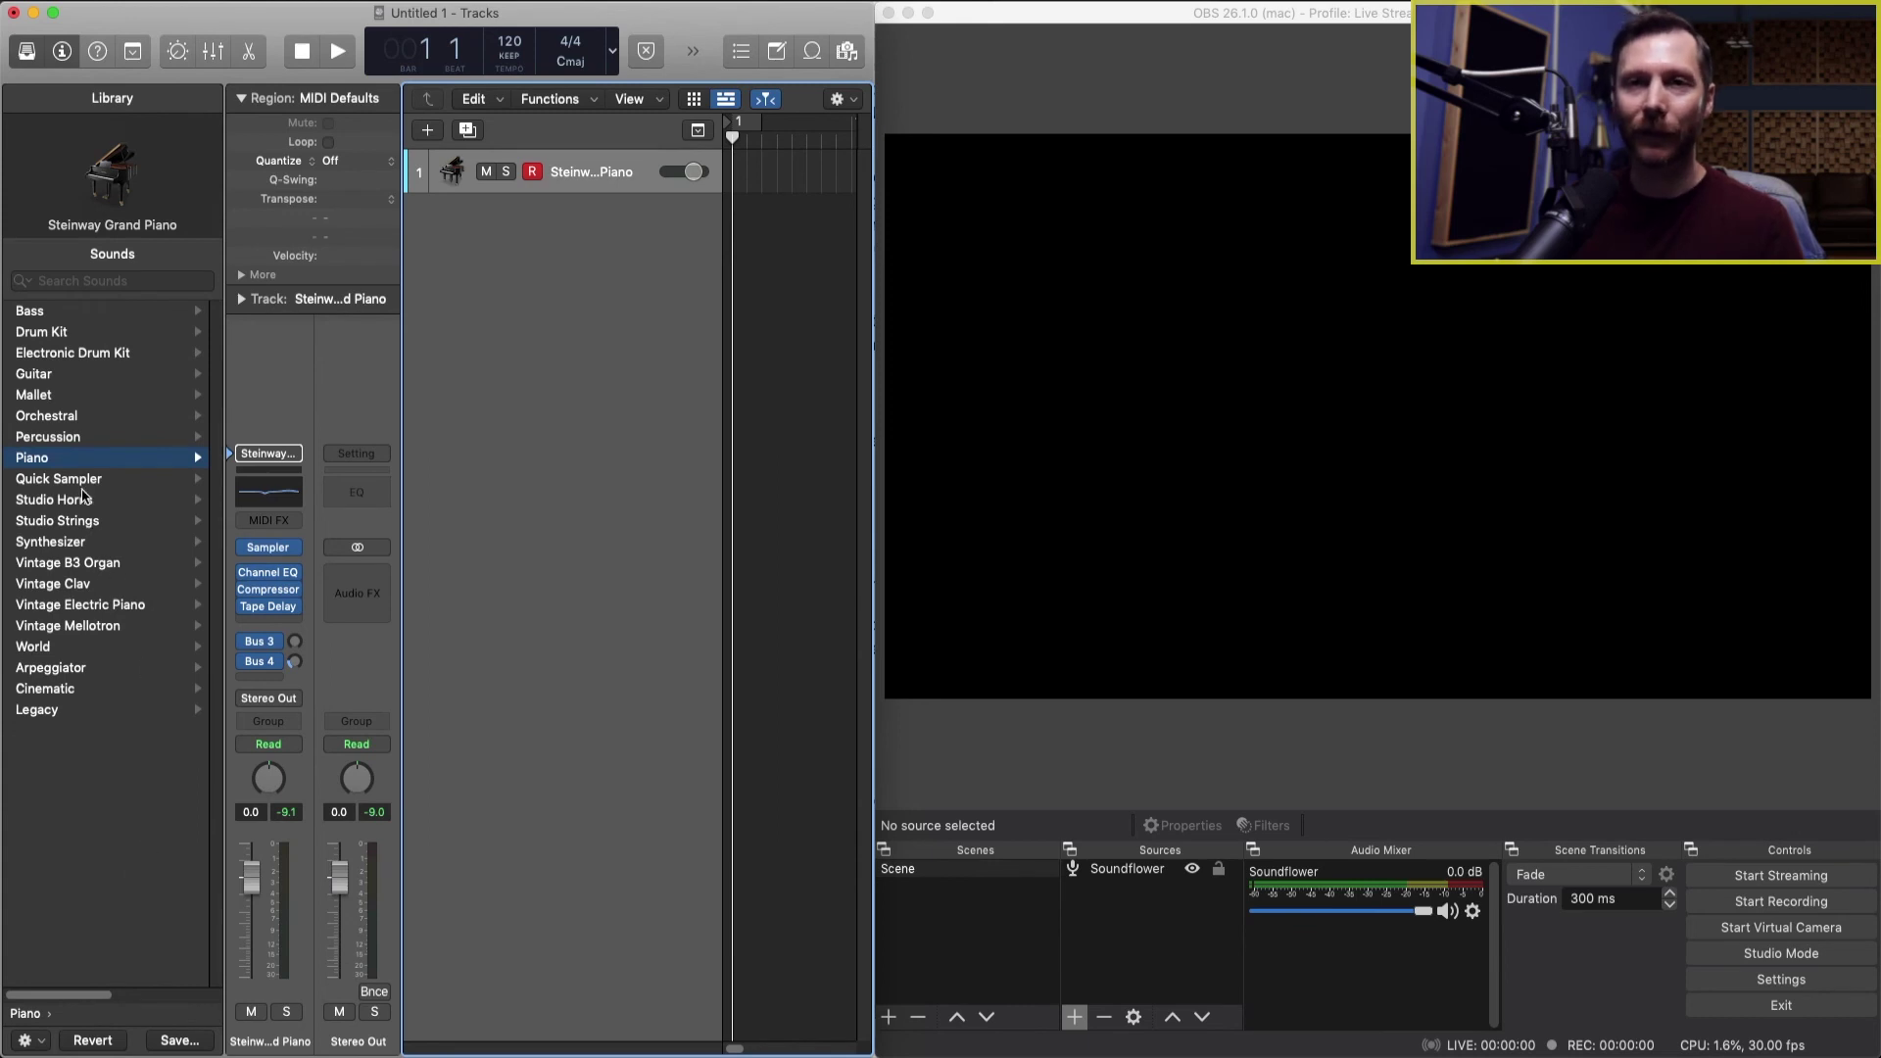
Load the Vintage B3 Jazz Organ sound and add eight audio tracks starting from Input 1
left_click(103, 566)
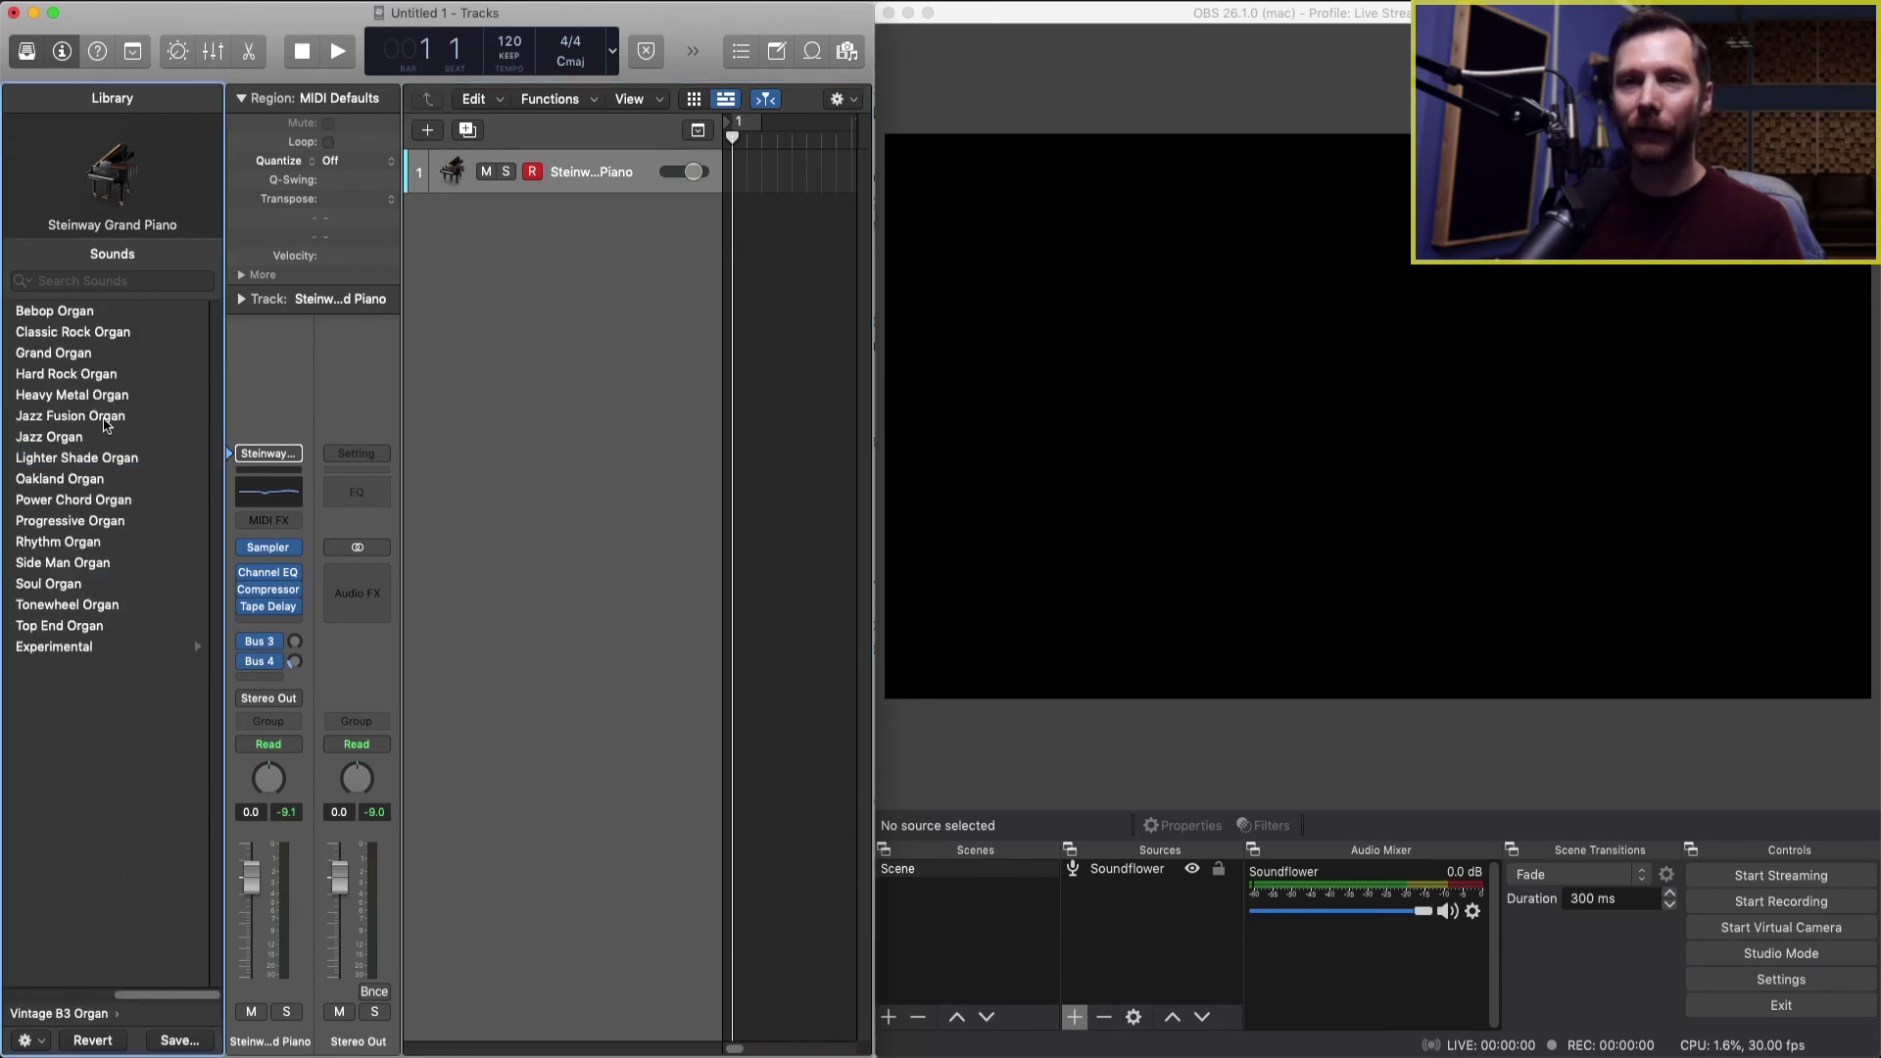
left_click(97, 440)
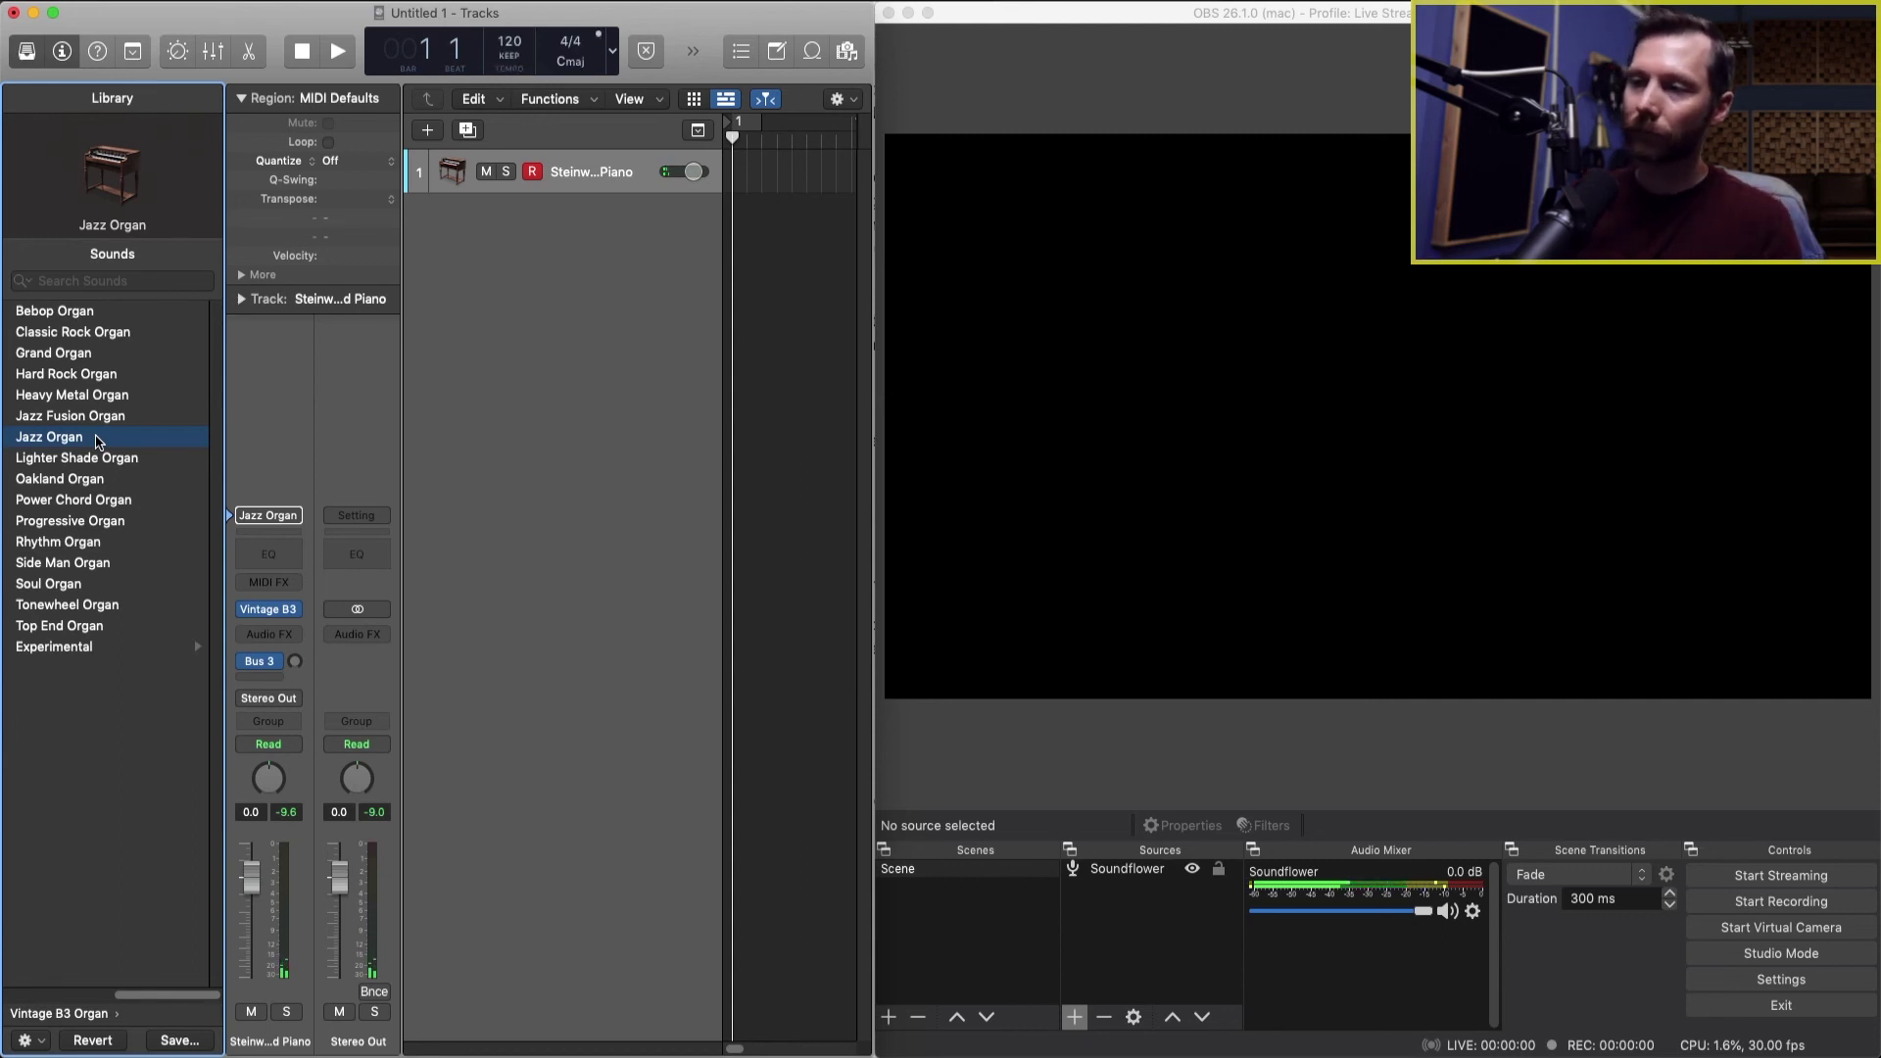
left_click(429, 132)
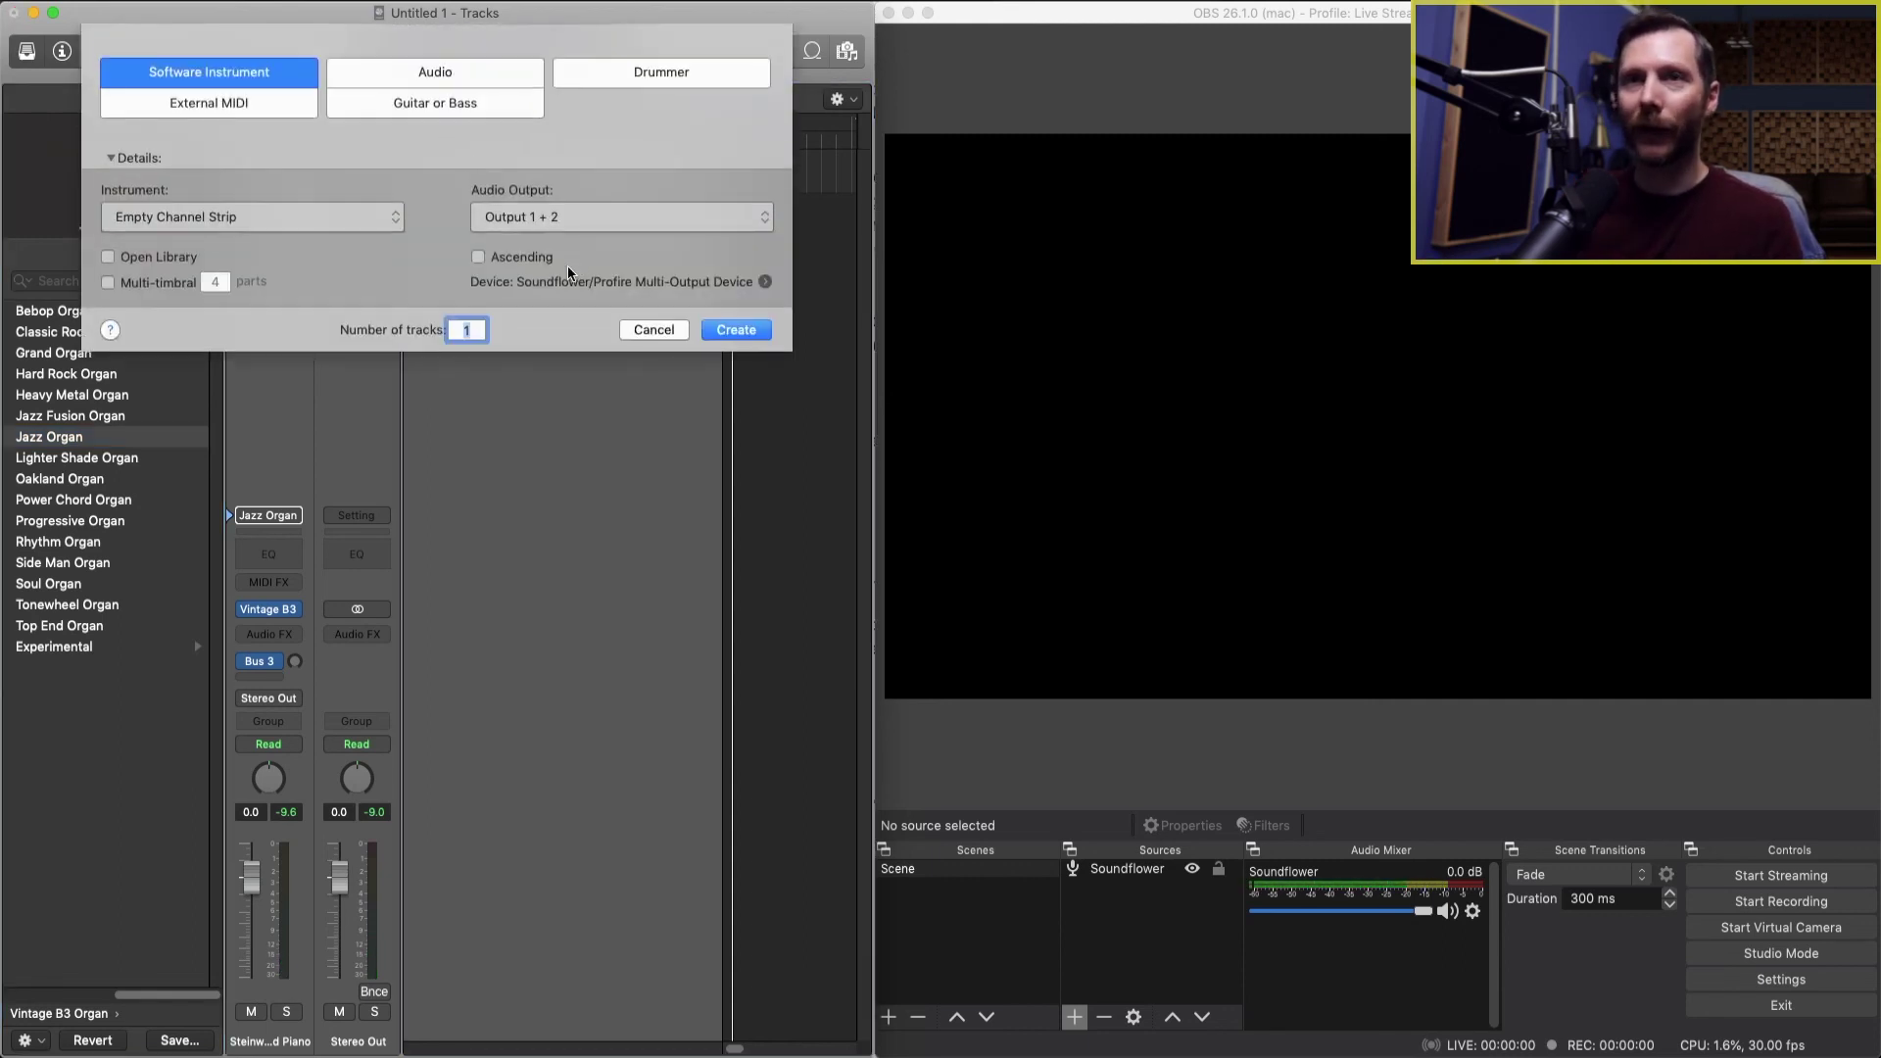
left_click(403, 77)
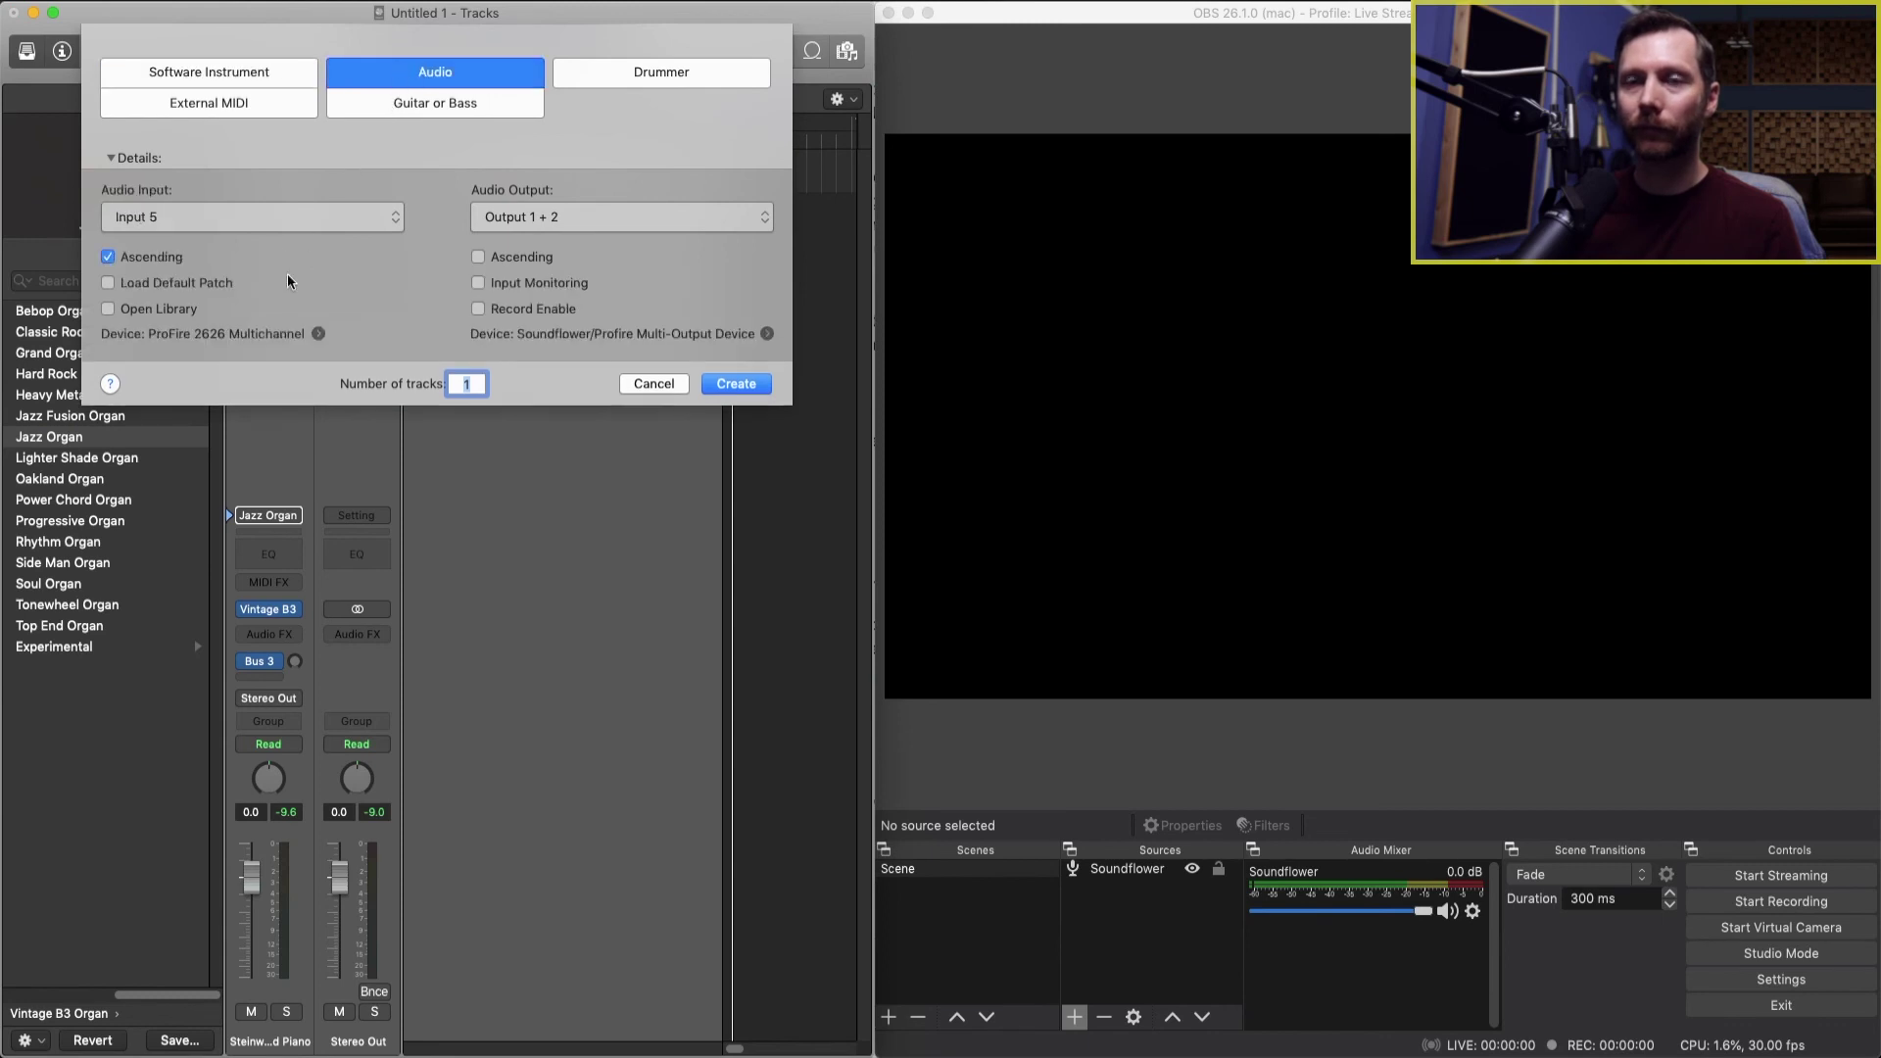
left_click(274, 218)
left_click(268, 142)
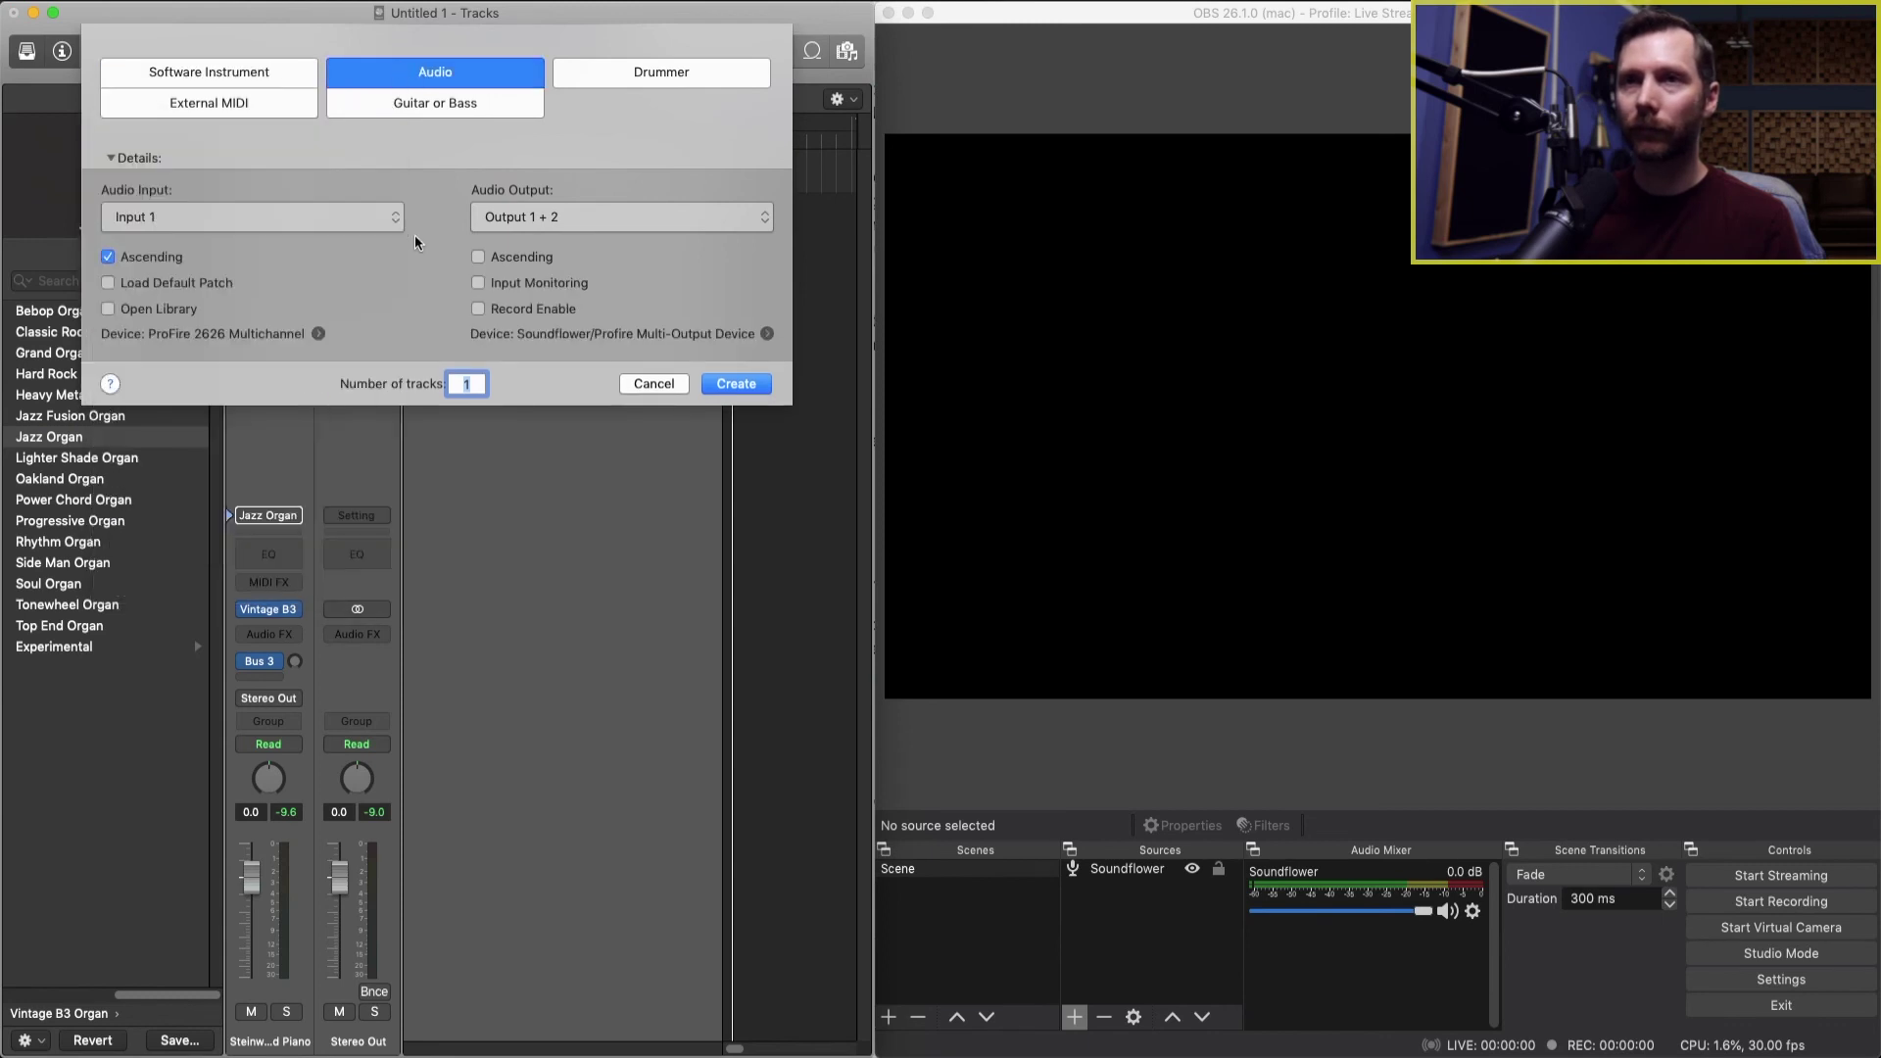
type("1")
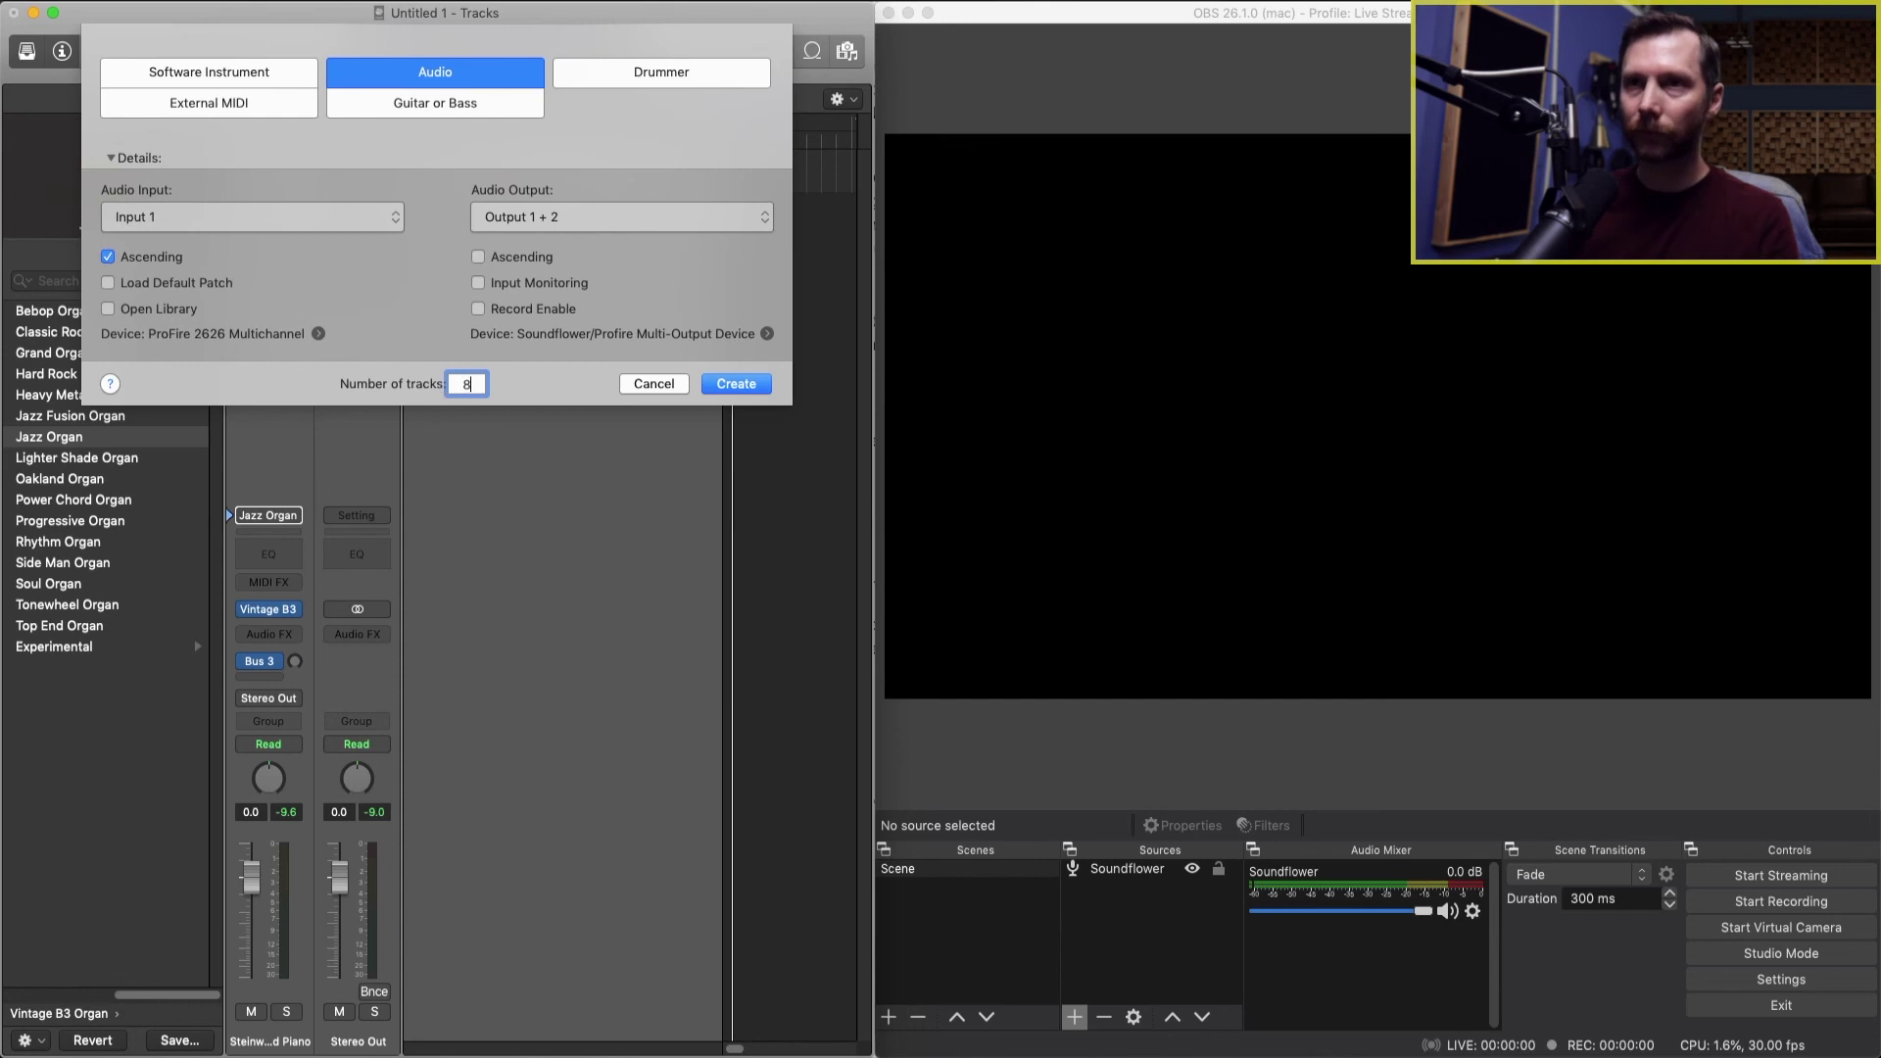
key("Return")
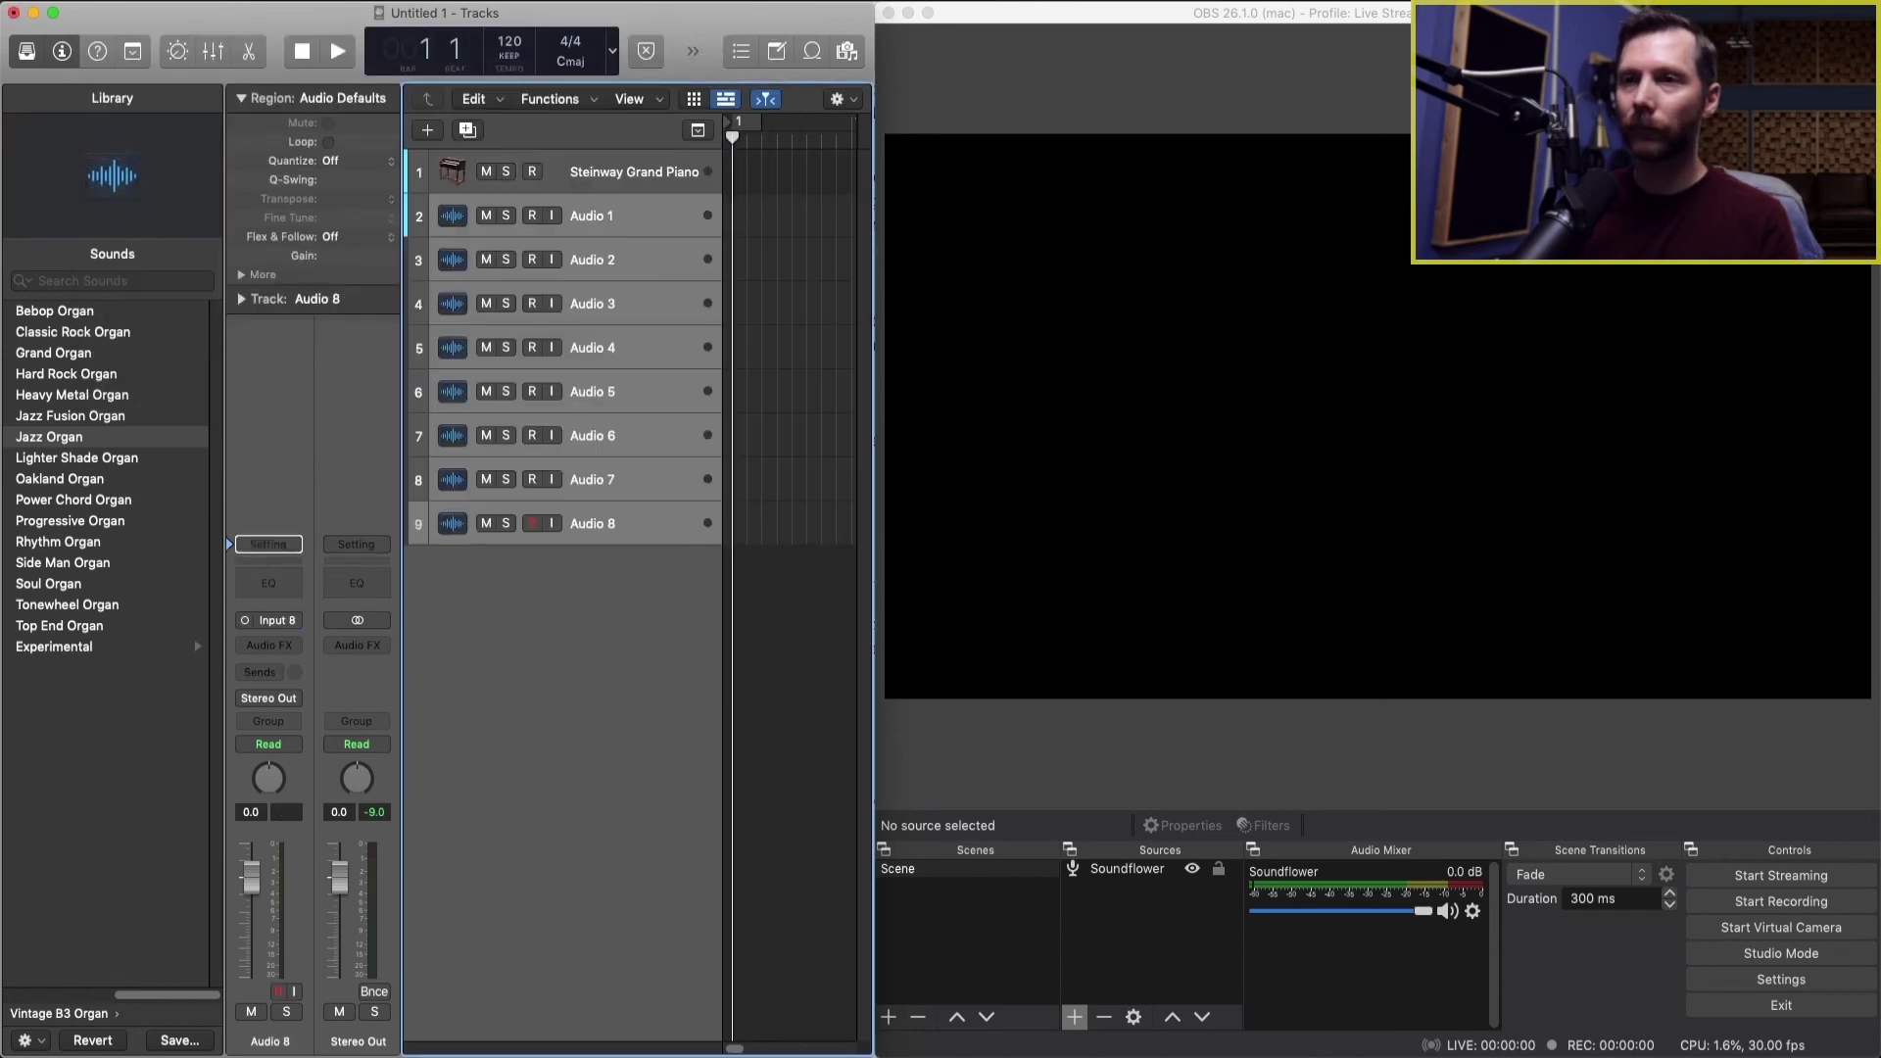